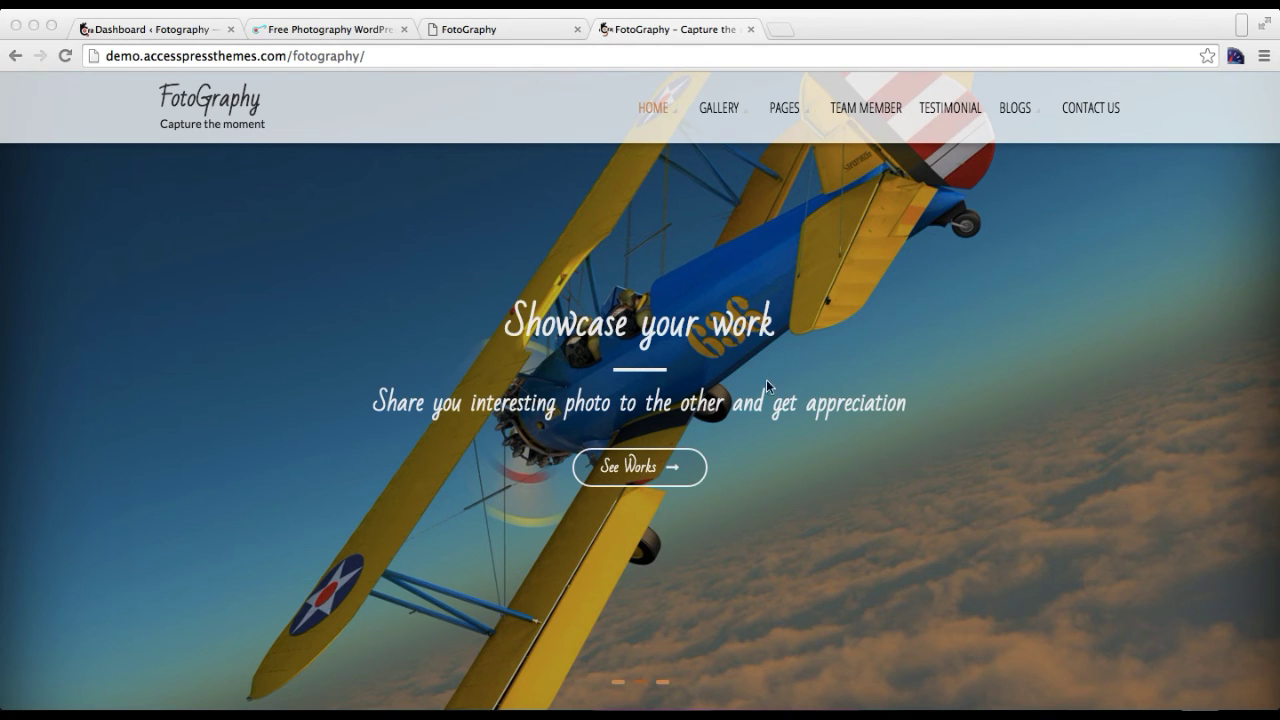
- Examine the FotoGraphy demo's homepage gallery and the gallery layouts it offers
scroll(718, 391, "down", 5)
scroll(718, 398, "down", 12)
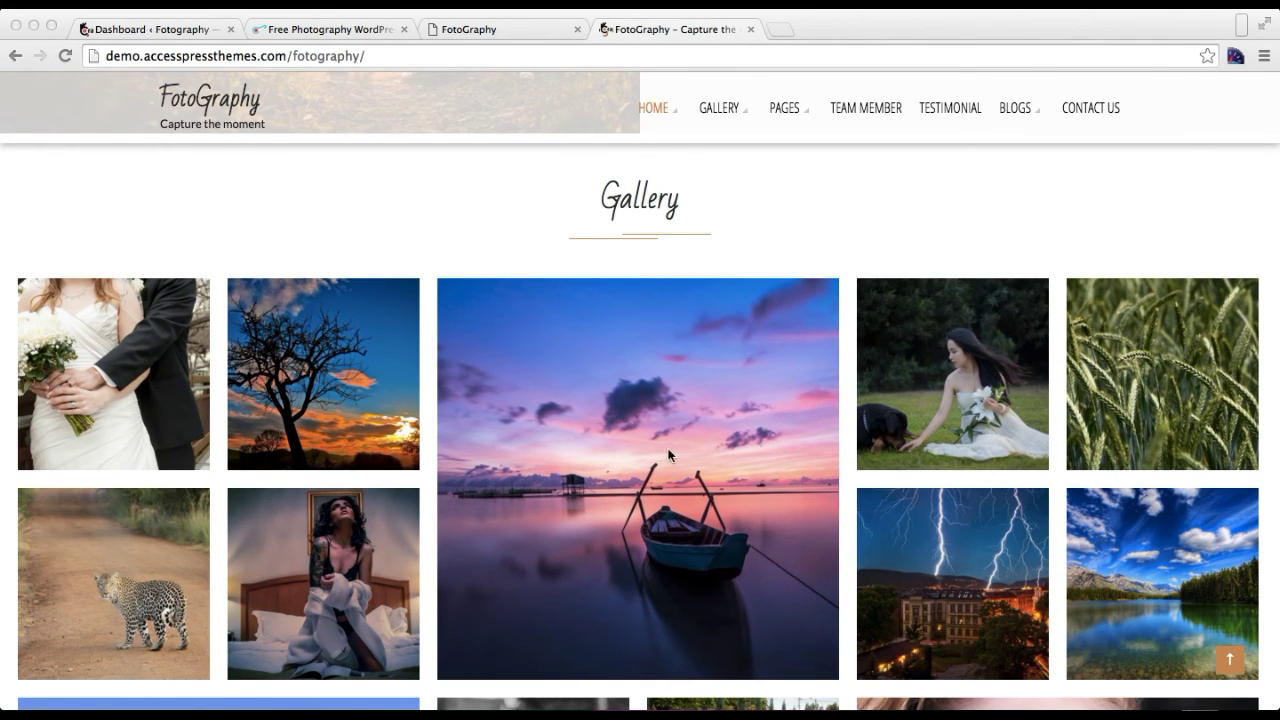
scroll(554, 487, "down", 9)
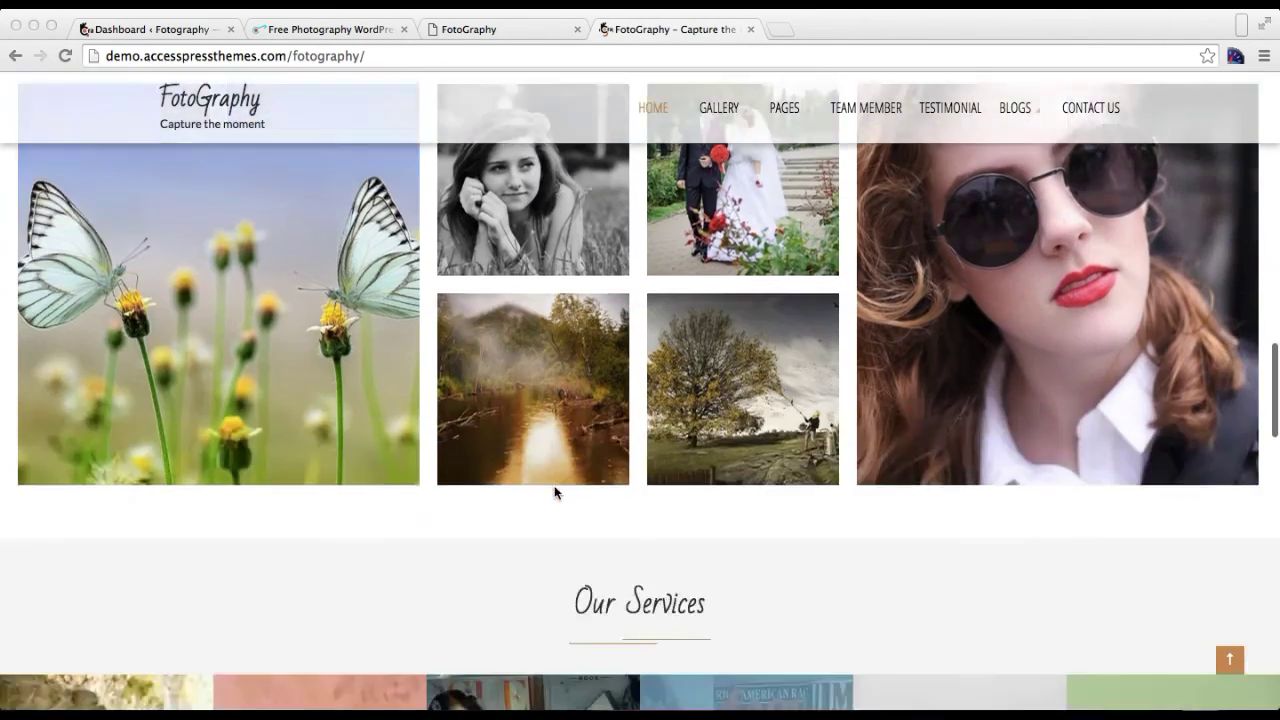
scroll(554, 490, "up", 5)
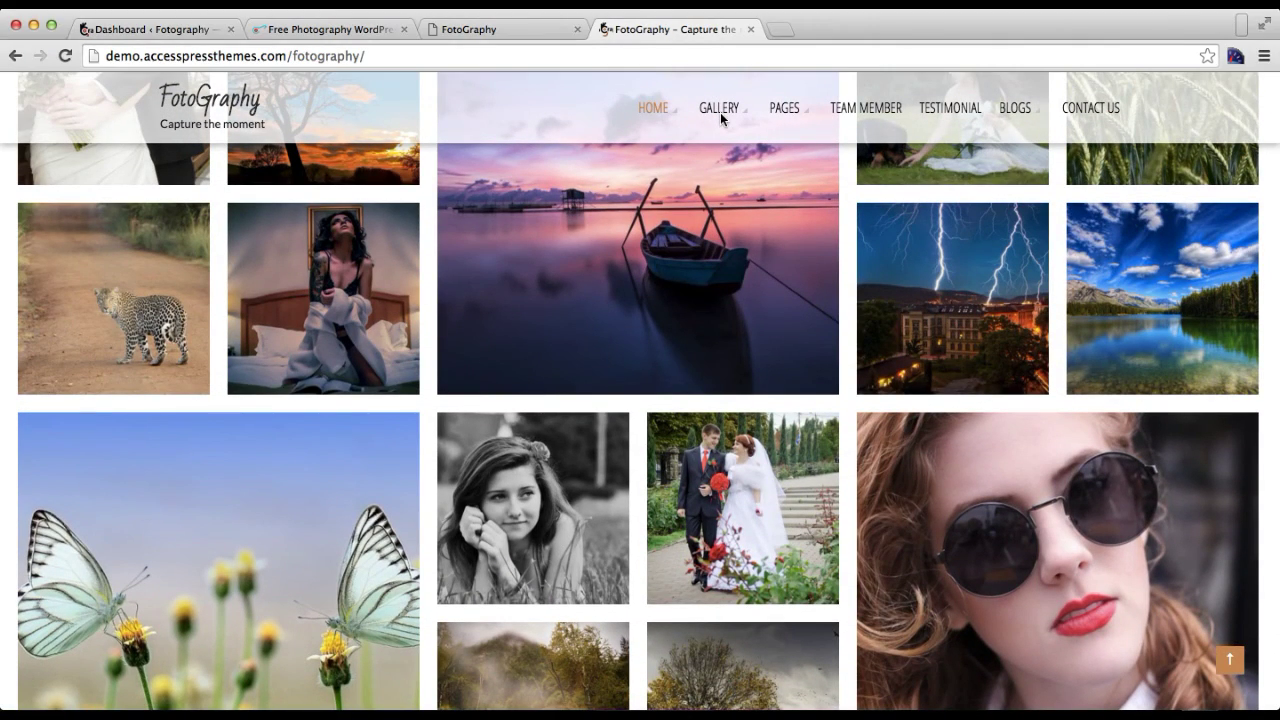
mouse_move(717, 117)
mouse_move(730, 167)
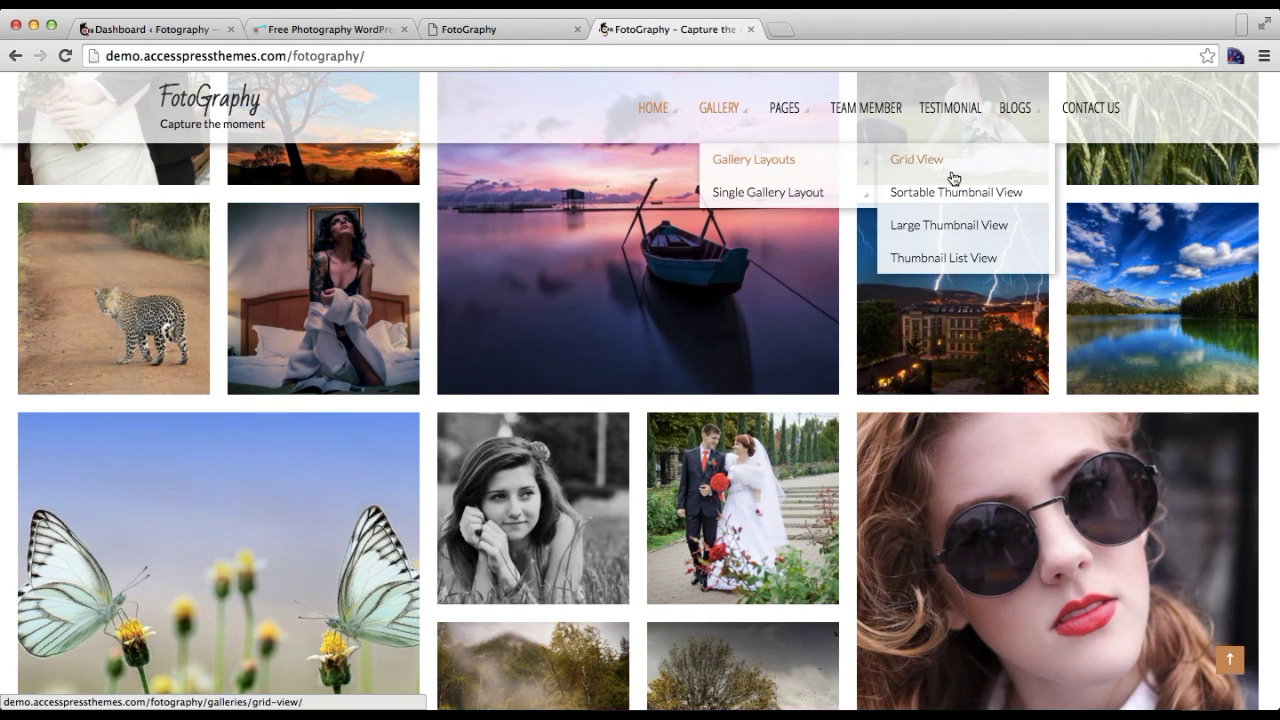
mouse_move(818, 192)
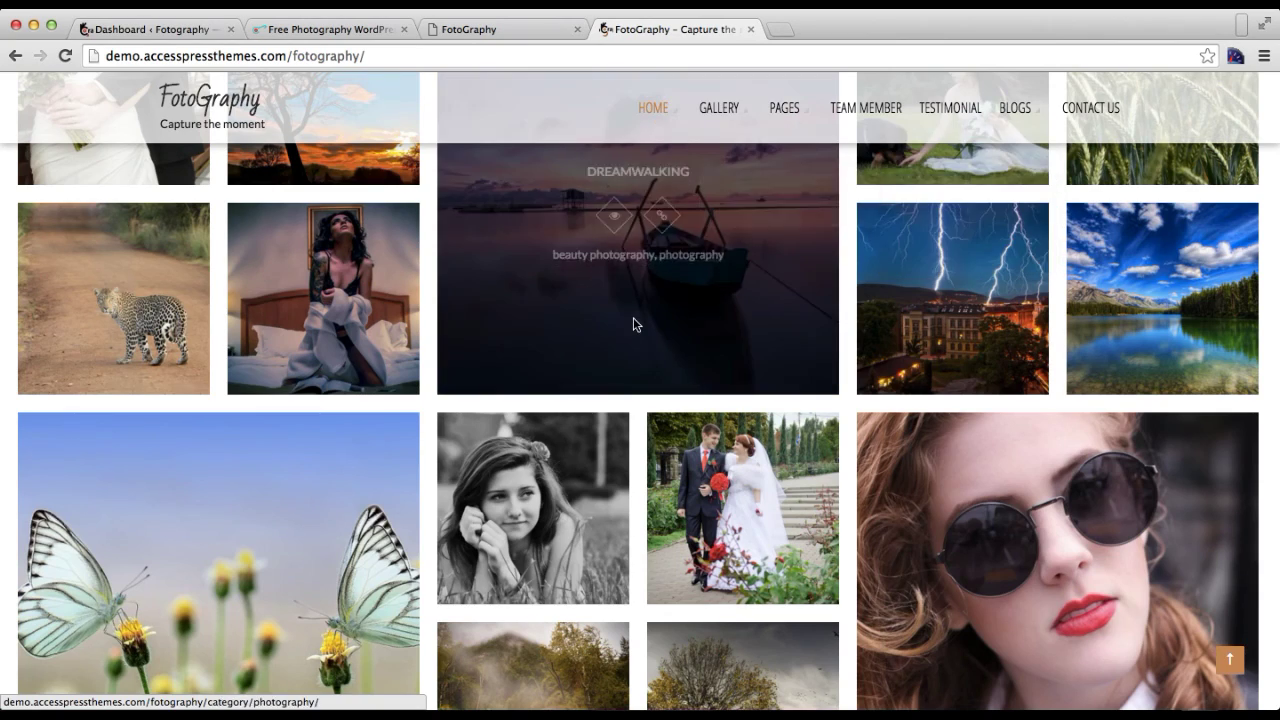
scroll(633, 320, "up", 3)
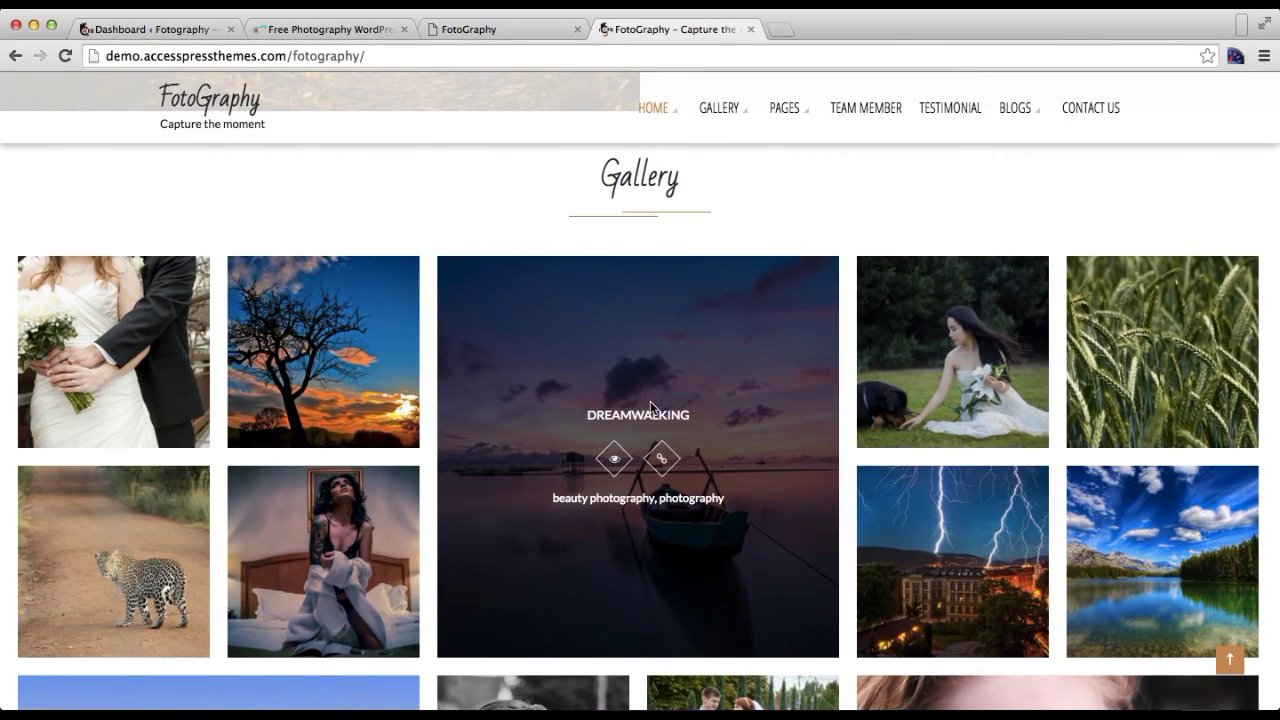
scroll(650, 401, "down", 5)
scroll(650, 405, "up", 1)
scroll(650, 405, "up", 5)
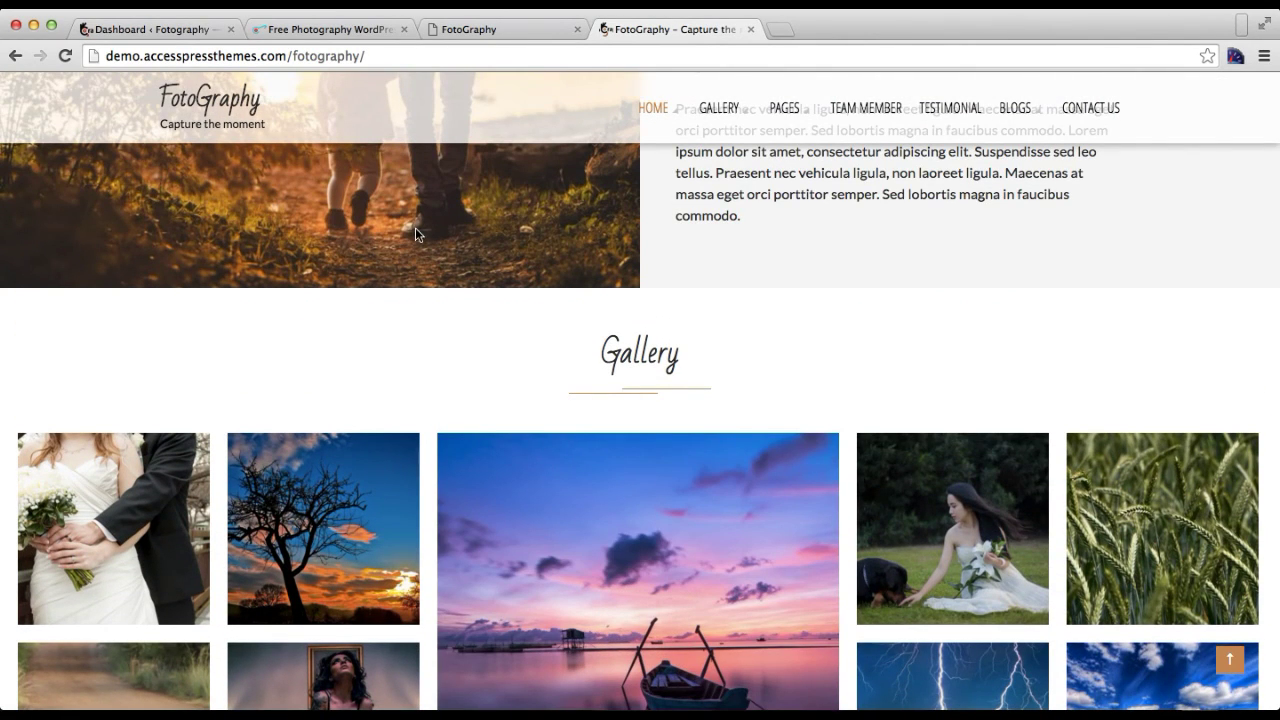
- In the WordPress dashboard, add a new post category named Test Category
left_click(180, 30)
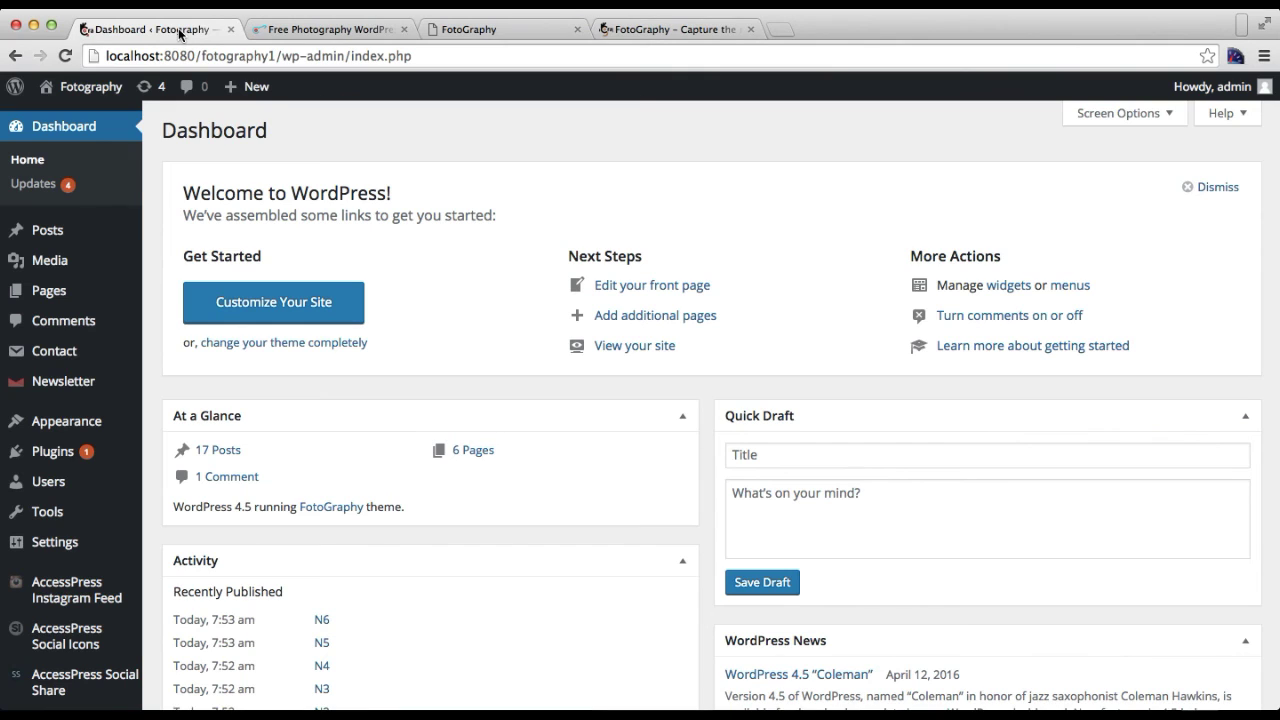
scroll(226, 412, "down", 3)
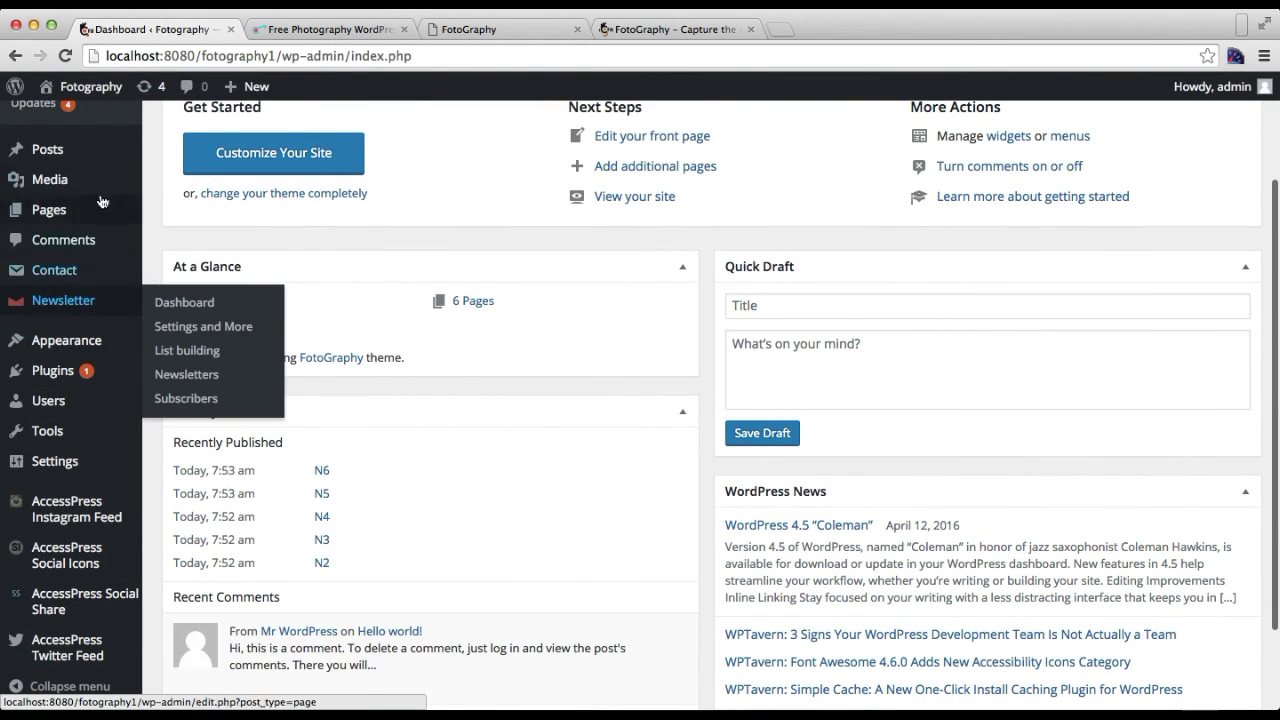
mouse_move(72, 155)
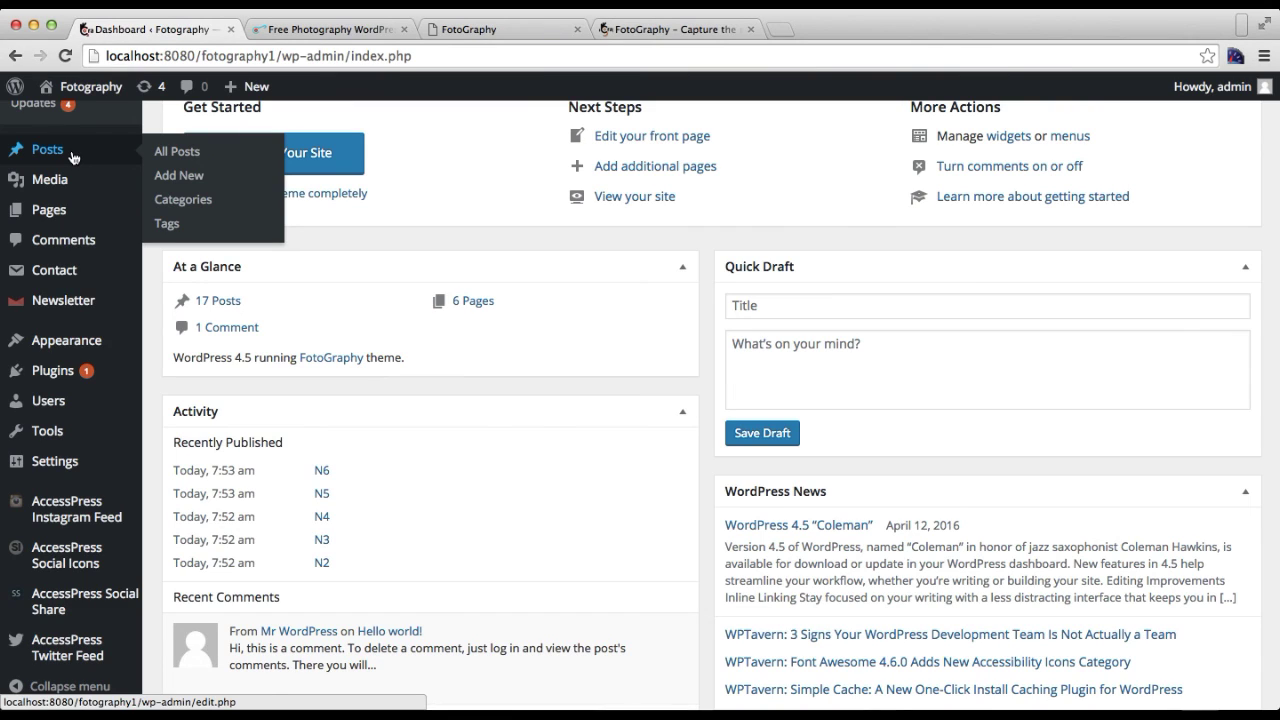
left_click(183, 201)
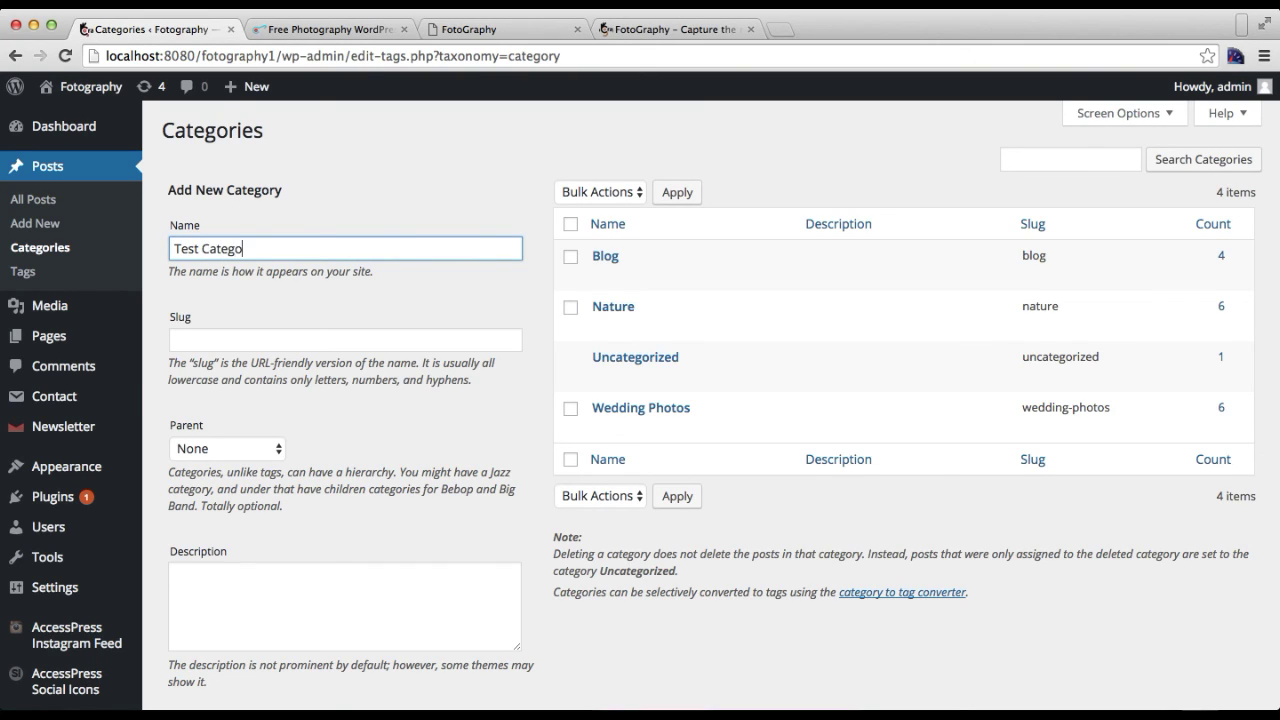
scroll(491, 389, "down", 3)
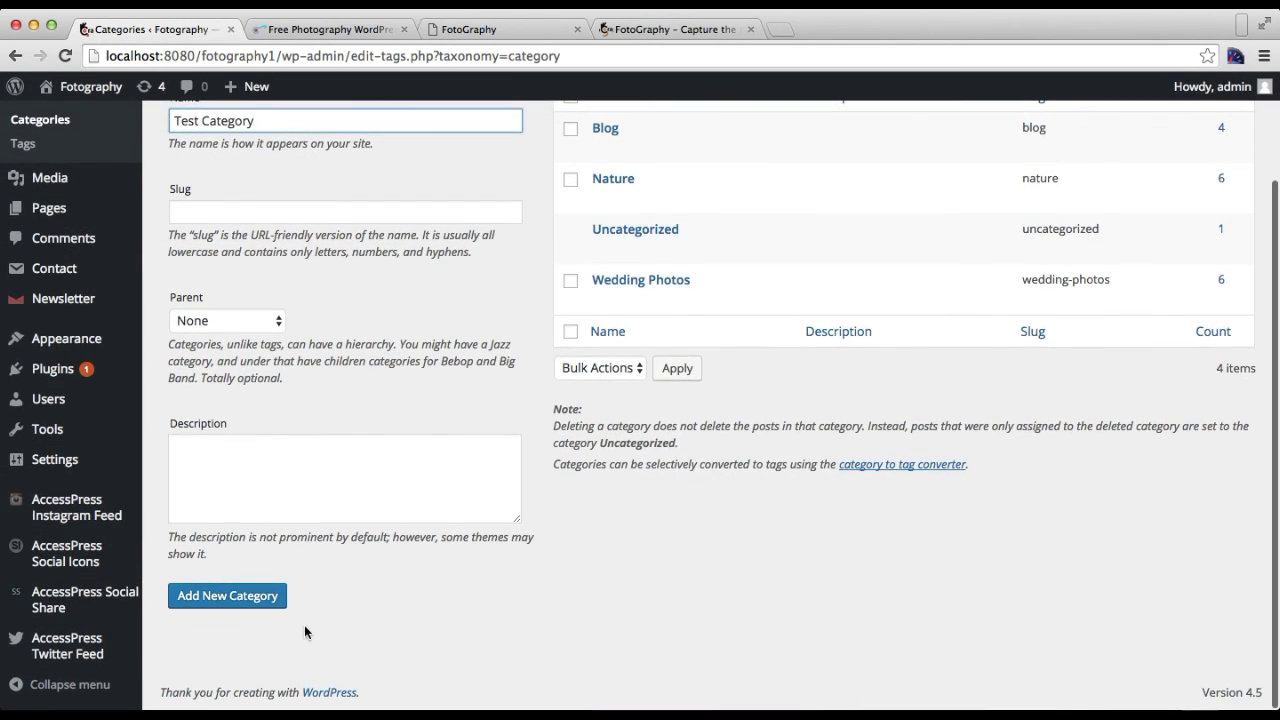
left_click(250, 602)
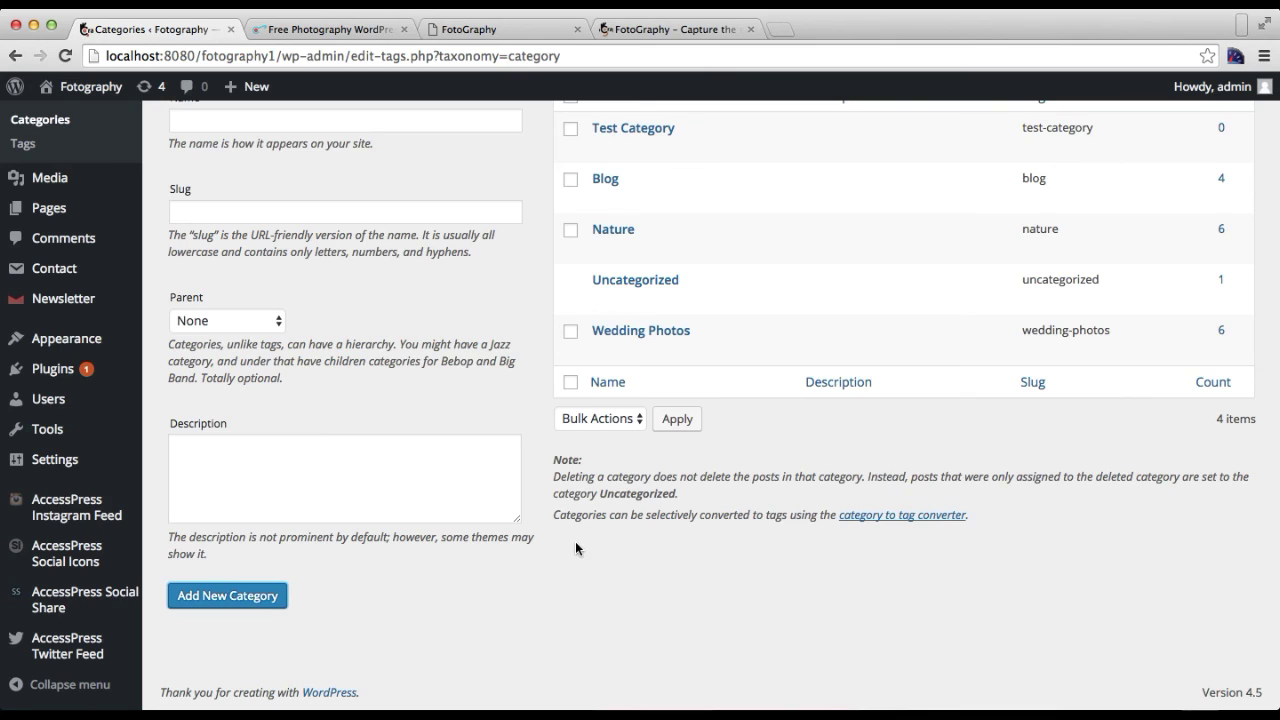
- Create a new post titled Test 1 with the body text starting "Do you often meet a doctor who will cure your teeth"
scroll(575, 543, "up", 3)
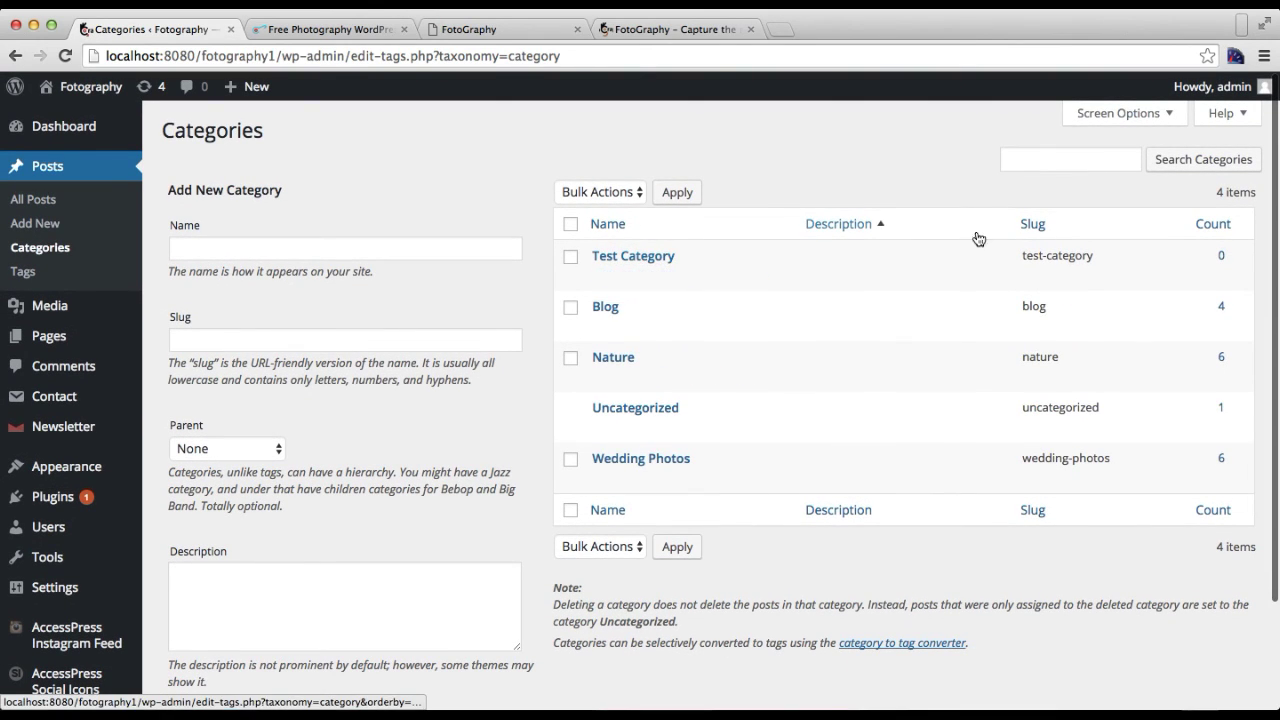
left_click(1221, 257)
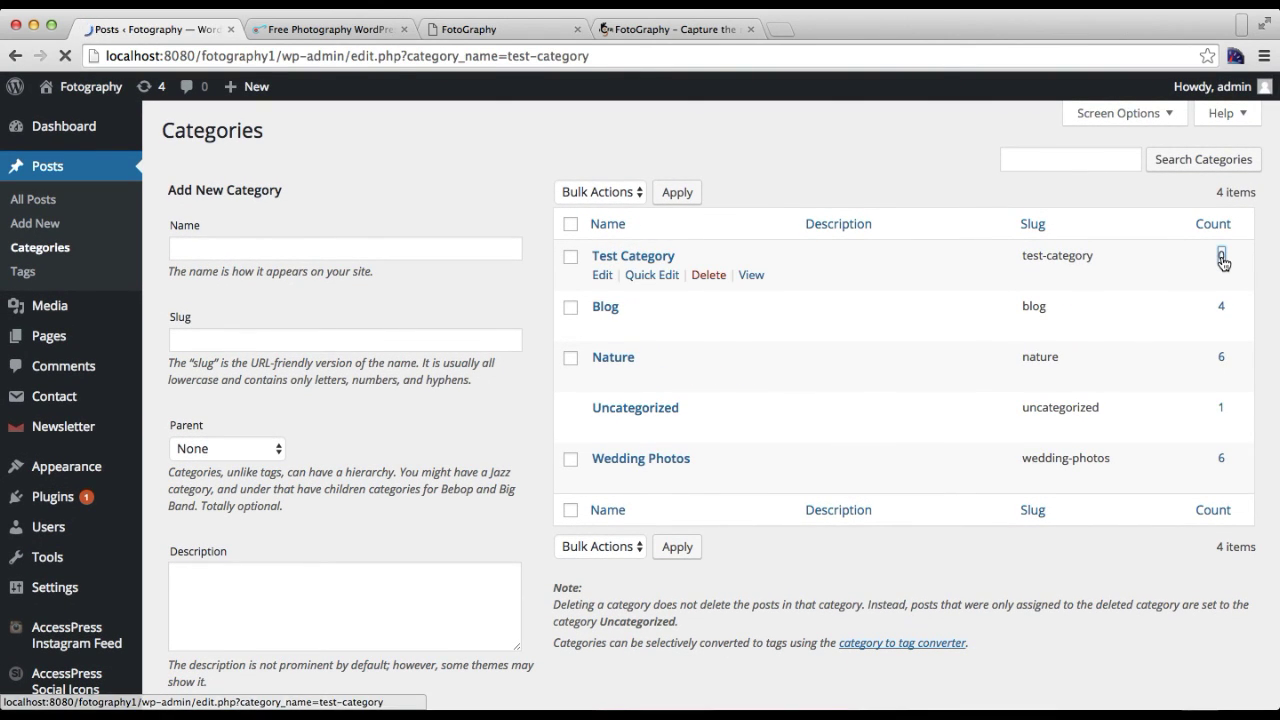
left_click(242, 133)
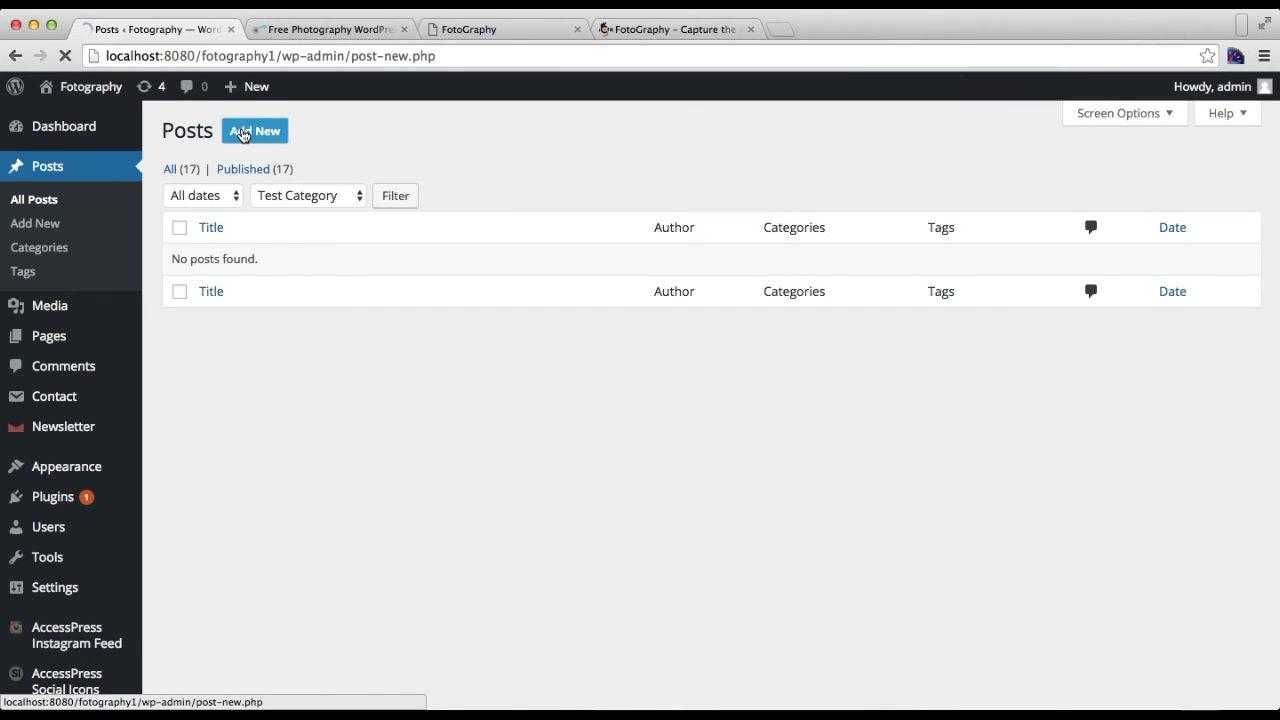
left_click(257, 169)
type("Test 1")
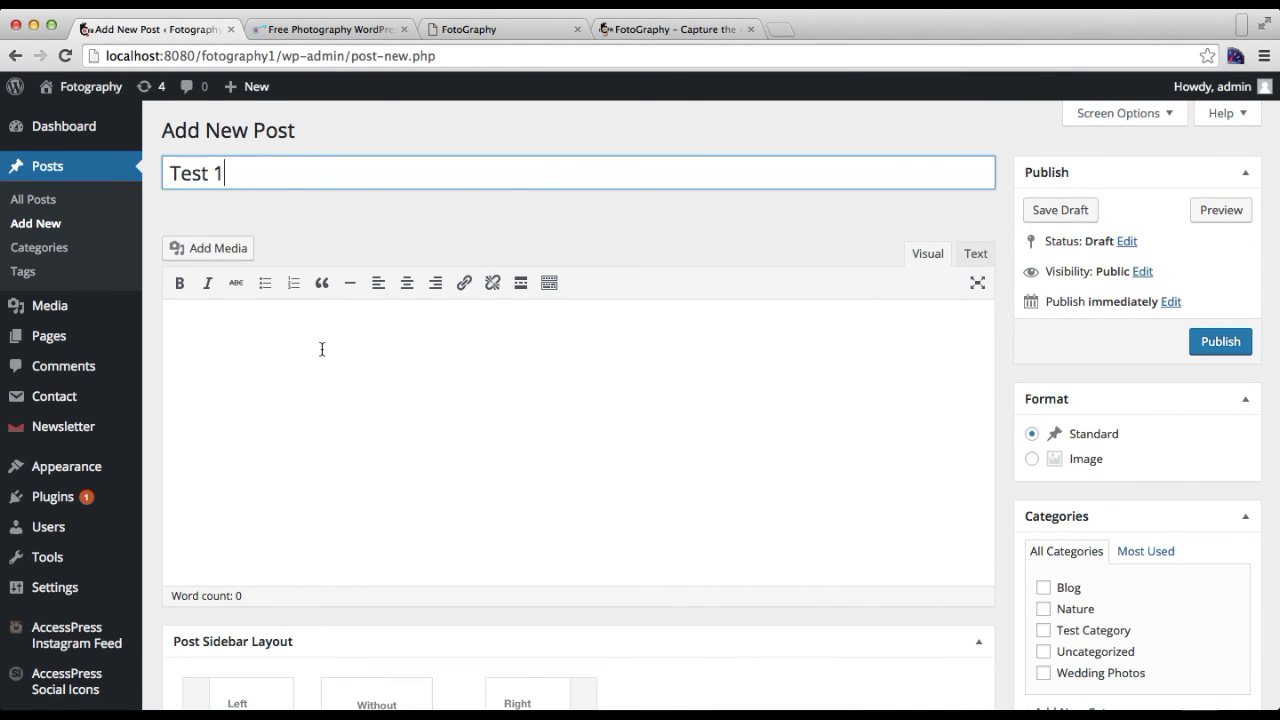
left_click(314, 361)
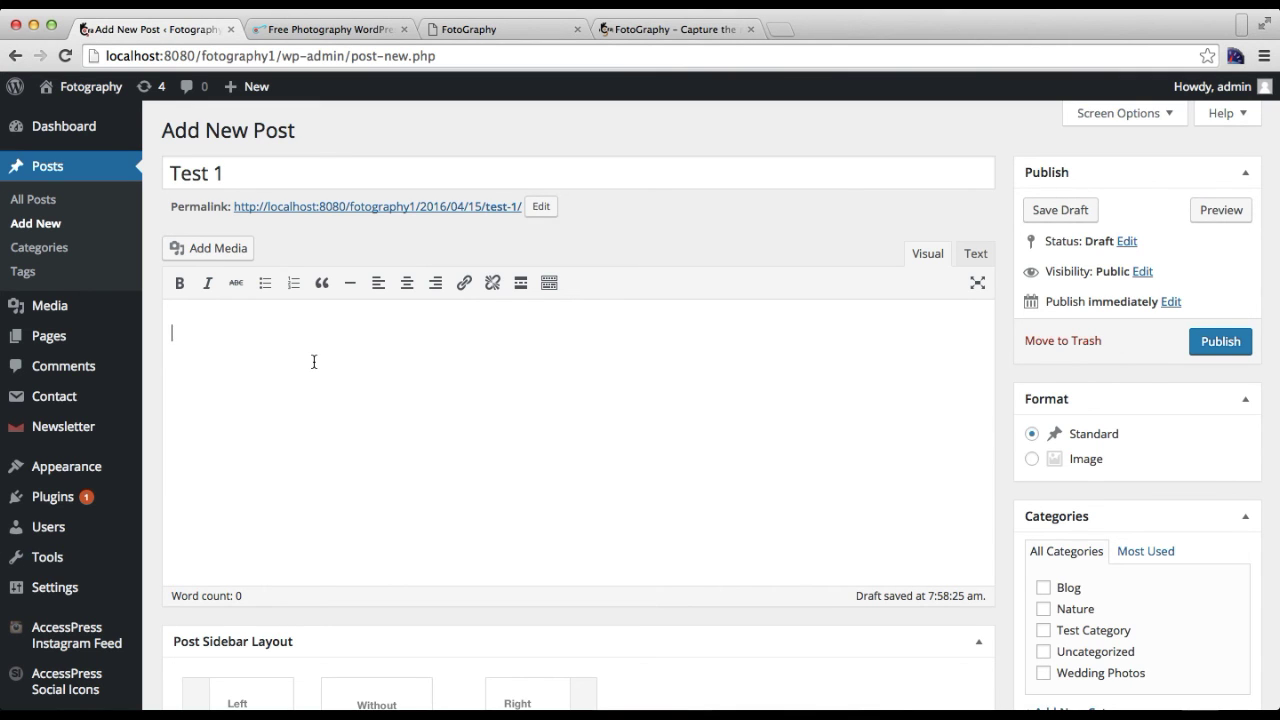
type("Do you often meet a doctor who will cure your teeth, examine your heart, make you fingernails look fine and then help you with your childhood psychological trauma again, if you get to know that a person is a photographer, do you expect him to be good at everything? Landscapes, fashion, pets and microphotography of cute bacteria in knitted hats? That’s the problem with designers, photographers and IT specialists. Some people don’t understand that they might have different specializations. Here’s a little list of photography niches, showing how different we all are, even though we all hold a photo camera on our Facebook avatars. Of course we don’t. Just kidding. Or do you? Come on, it’s bad taste.")
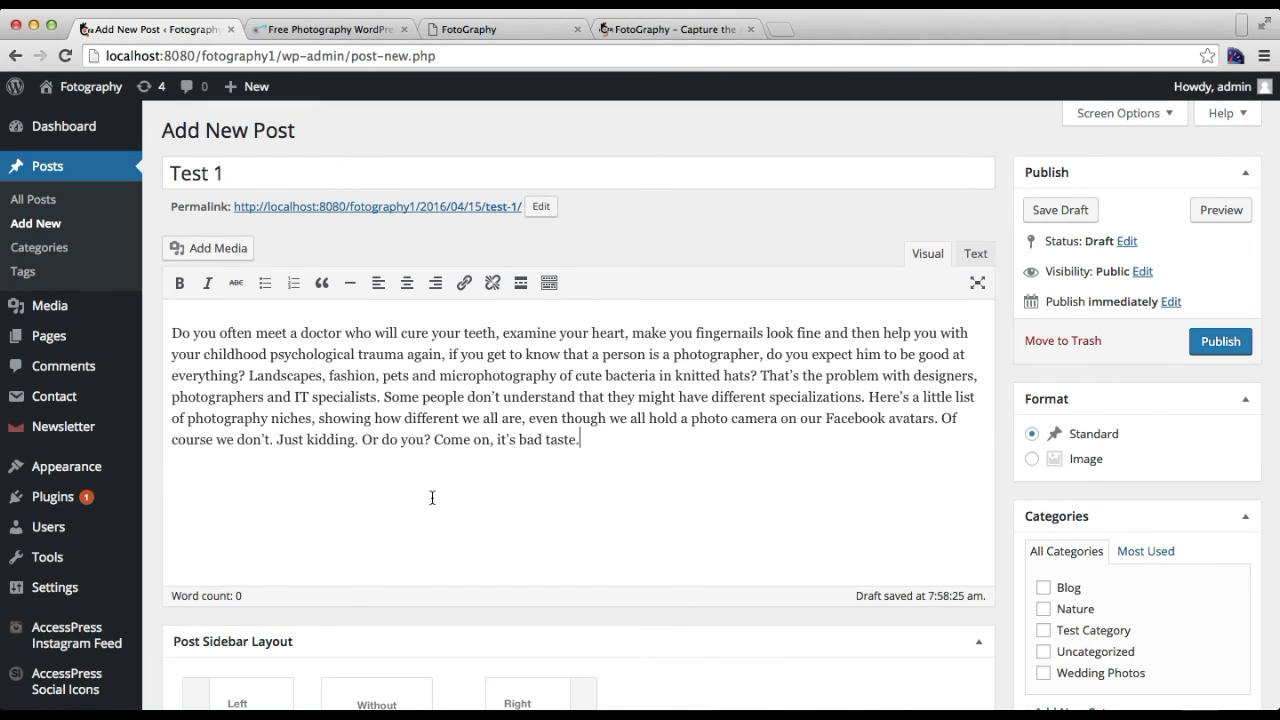
- Assign the Test 1 post to Test Category
scroll(432, 497, "down", 5)
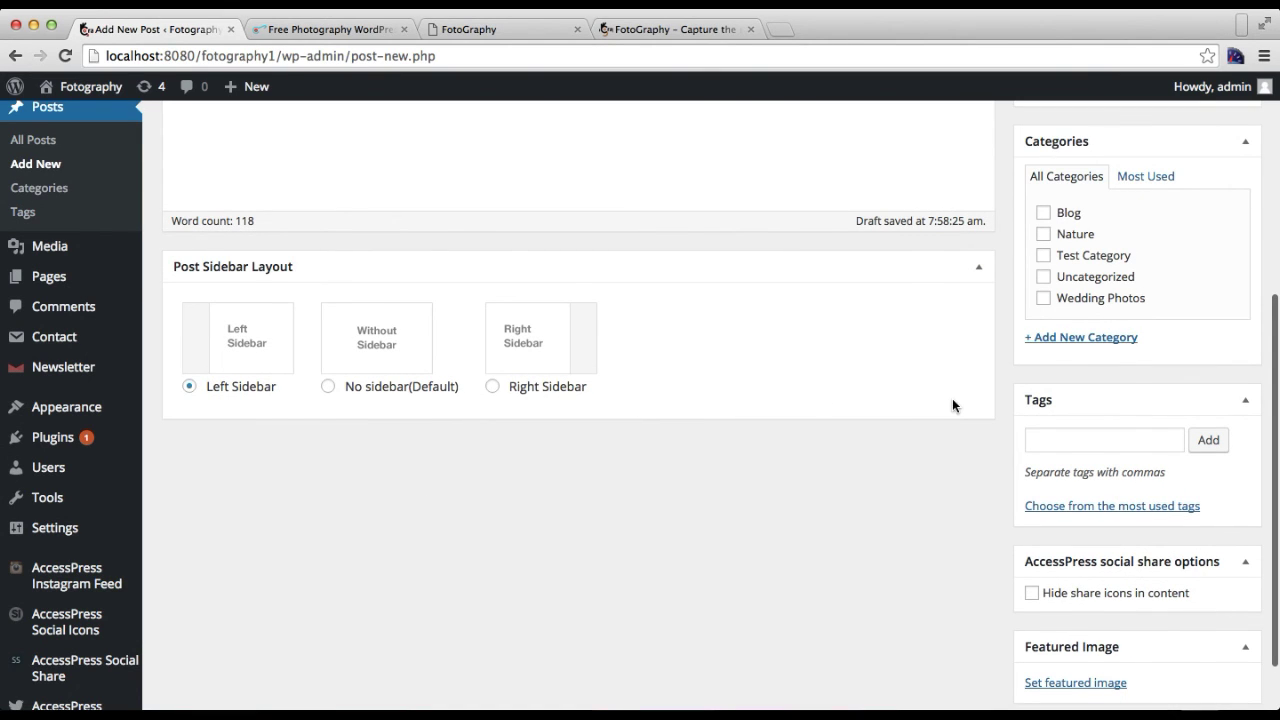
scroll(952, 403, "up", 3)
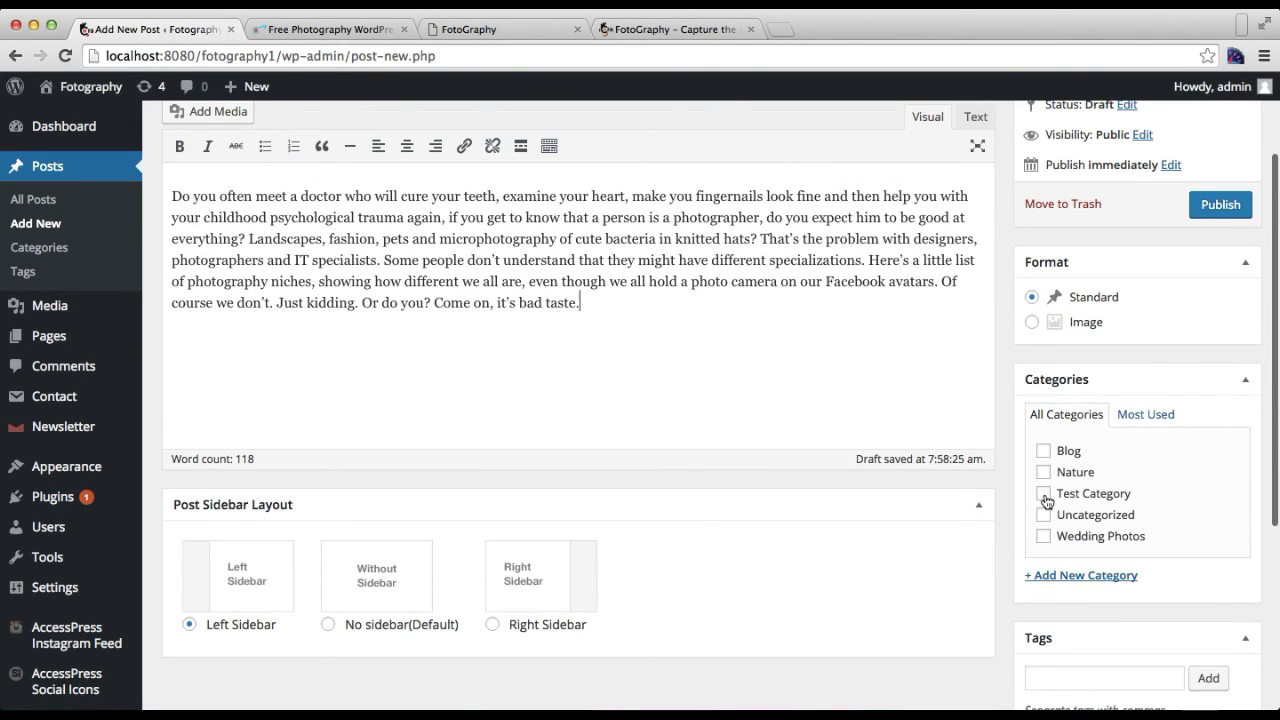
scroll(1065, 518, "down", 4)
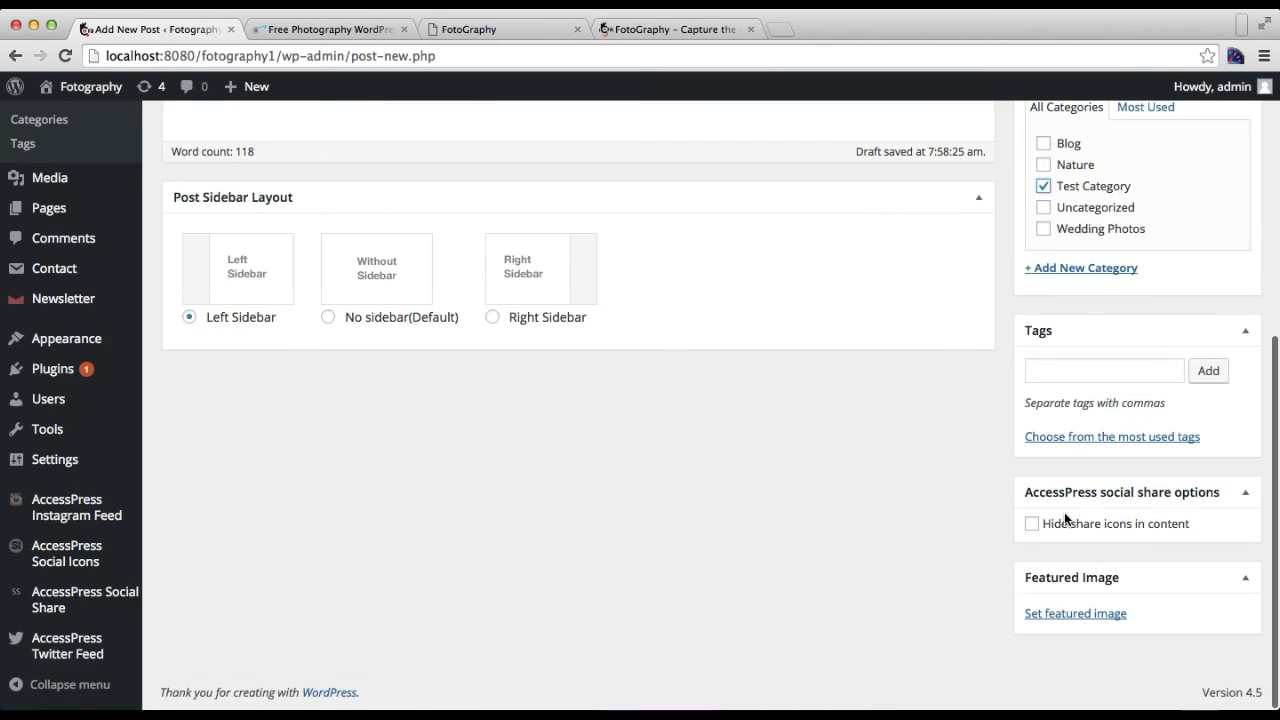
- Set the dark village lane photo with the small red figure as the featured image and publish the post
left_click(1042, 614)
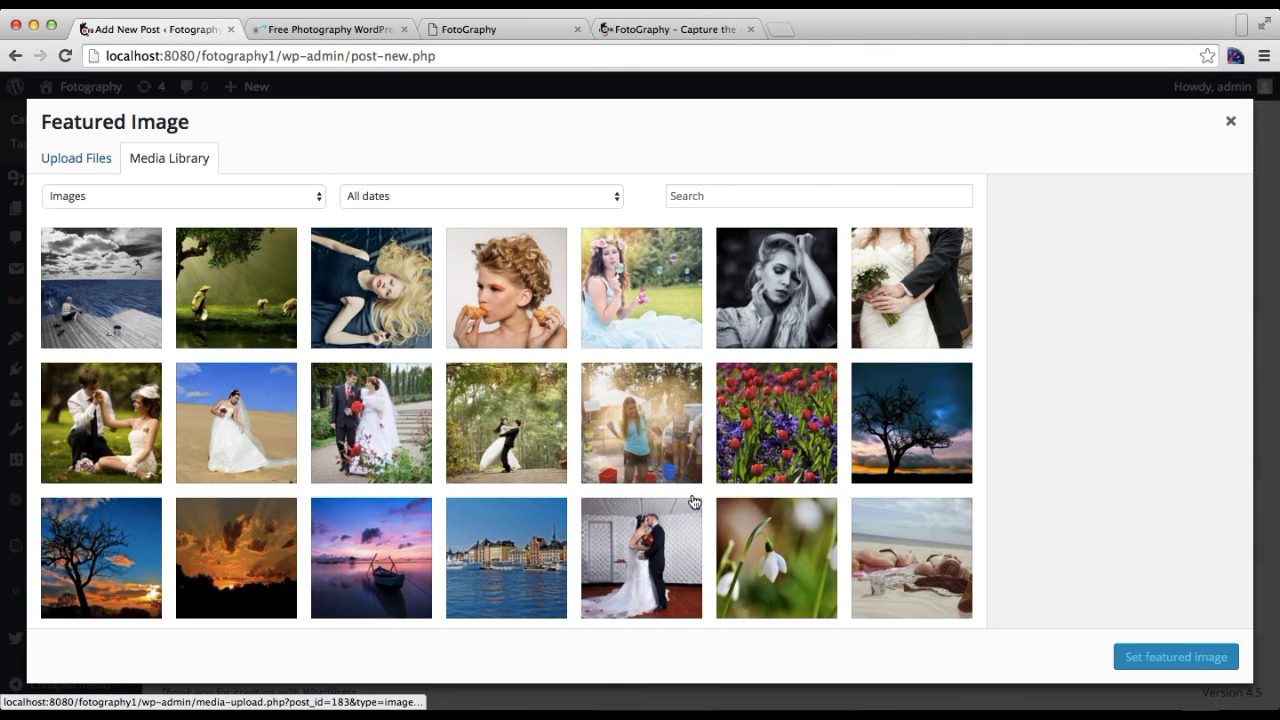
scroll(523, 474, "down", 10)
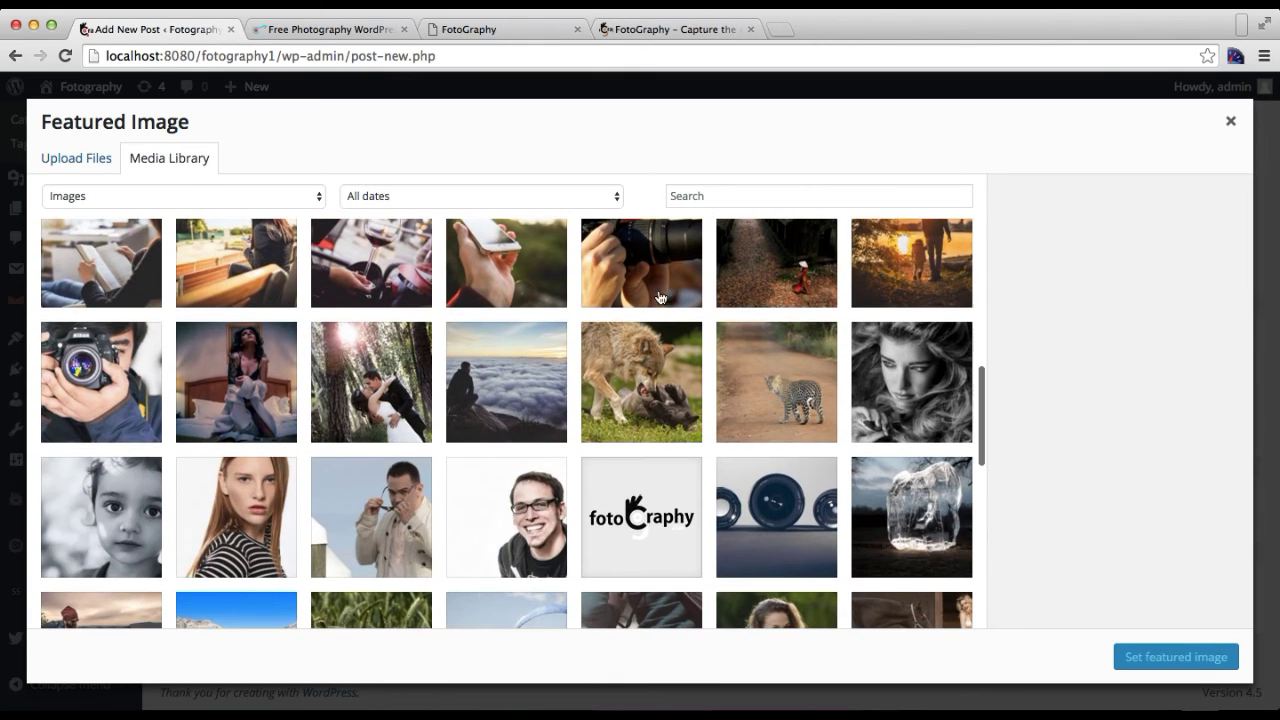
left_click(780, 266)
left_click(1160, 657)
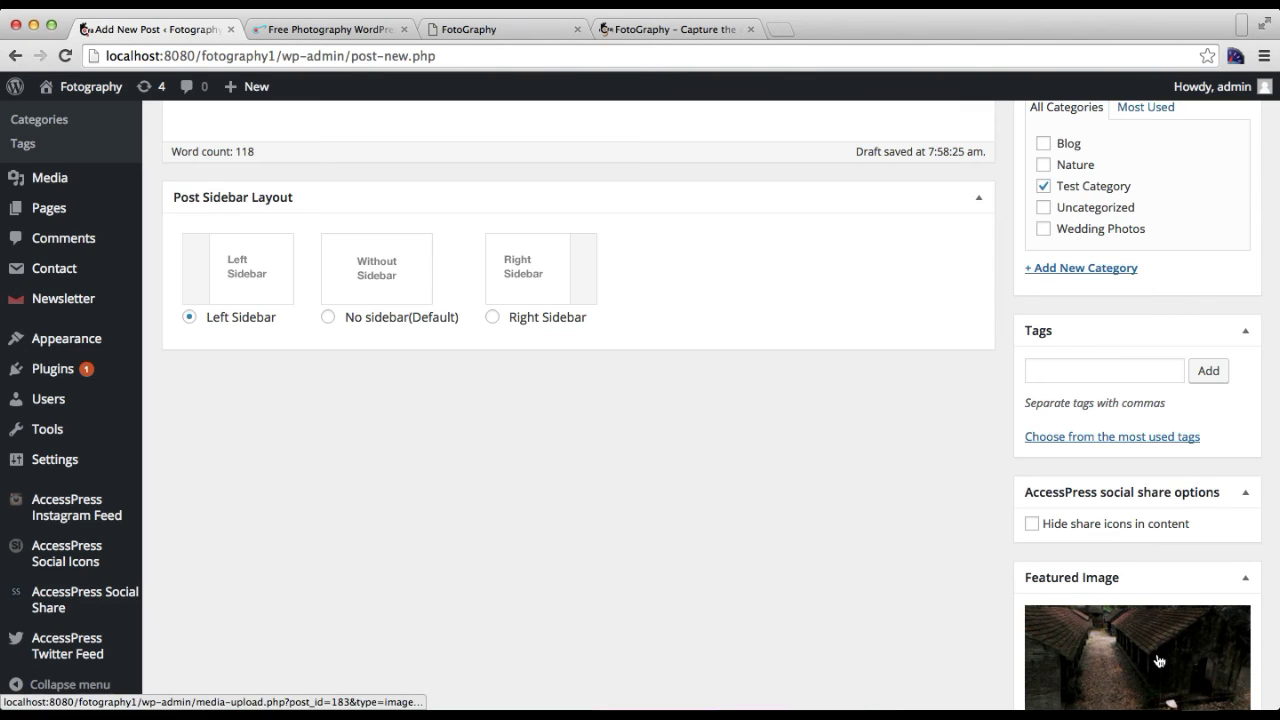
scroll(1142, 285, "up", 5)
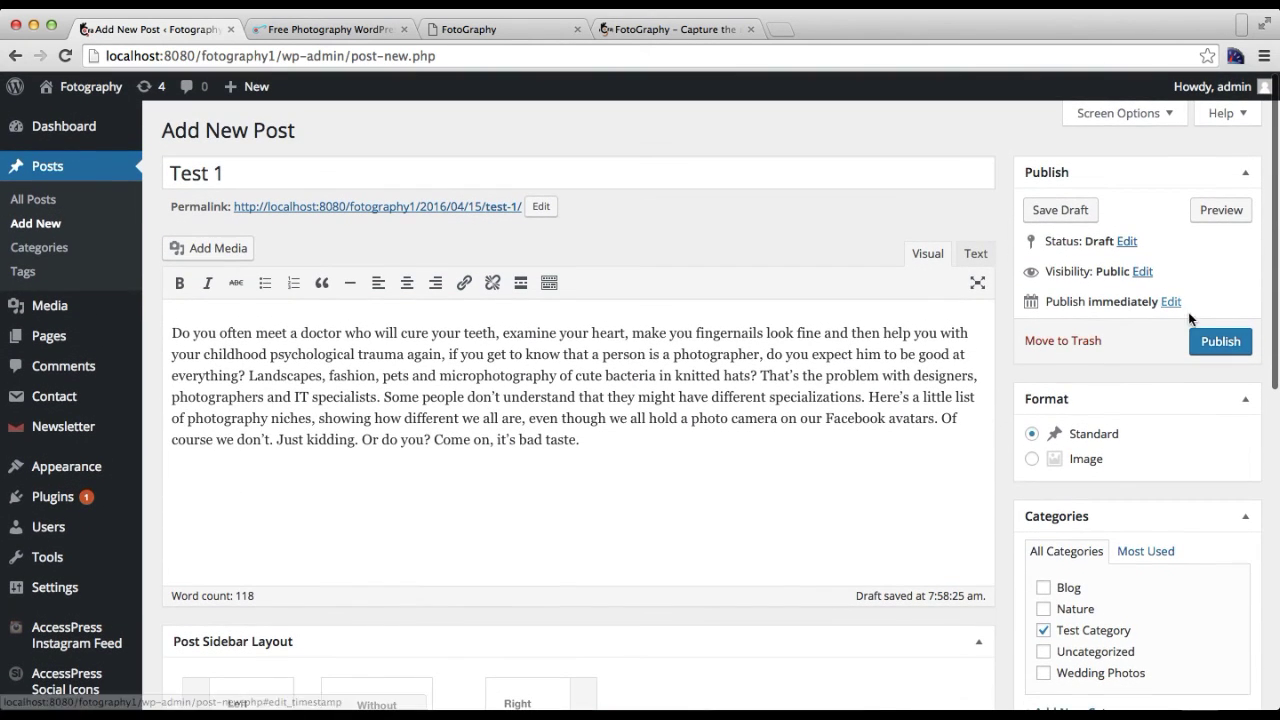
left_click(1213, 345)
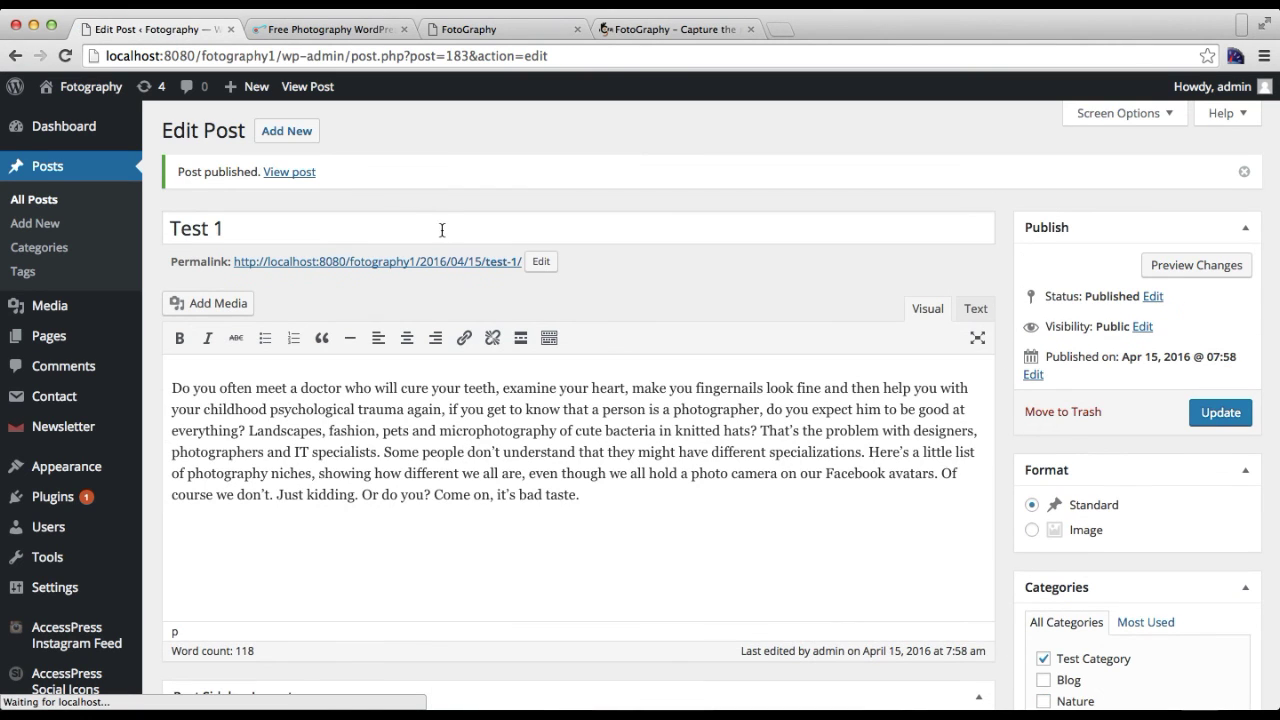
- Create another post titled Test 2 with the same "Do you often meet a doctor" body text
left_click(286, 132)
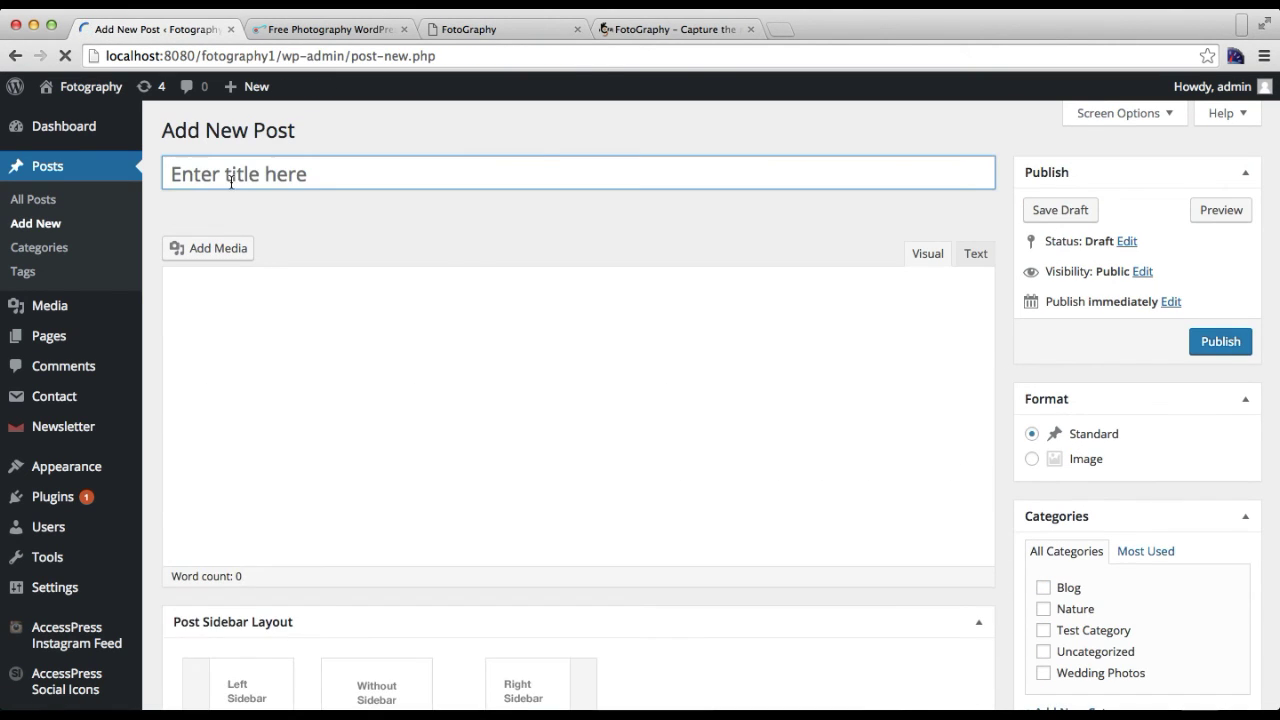
type("Test 2")
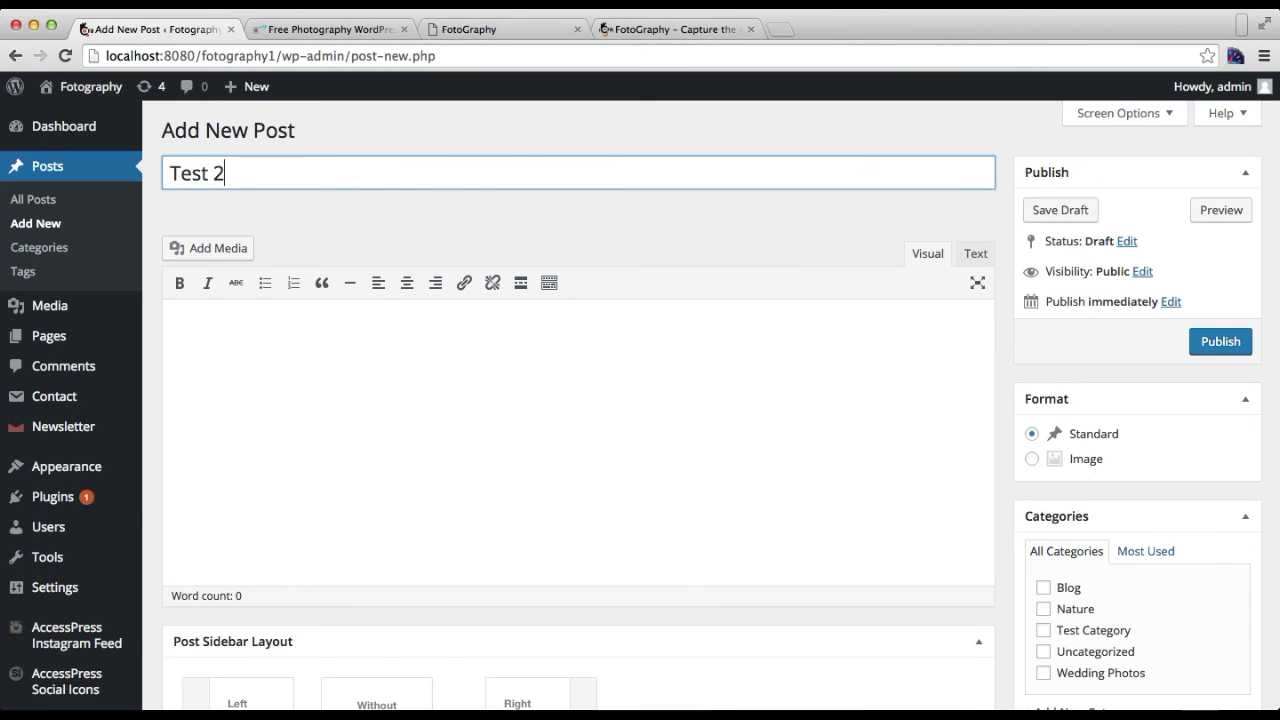
left_click(309, 396)
type("Do you often meet a doctor who will cure your teeth, examine your heart, make you fingernails look fine and then help you with your childhood psychological trauma again, if you get to know that a person is a photographer, do you expect him to be good at everything? Landscapes, fashion, pets and microphotography of cute bacteria in knitted hats? That’s the problem with designers, photographers and IT specialists. Some people don’t understand that they might have different specializations. Here’s a little list of photography niches, showing how different we all are, even though we all hold a photo camera on our Facebook avatars. Of course we don’t. Just kidding. Or do you? Come on, it’s bad taste.")
- Assign the Test 2 post to Test Category and set the breakfast table photo with coffee cups as its featured image
scroll(770, 460, "down", 3)
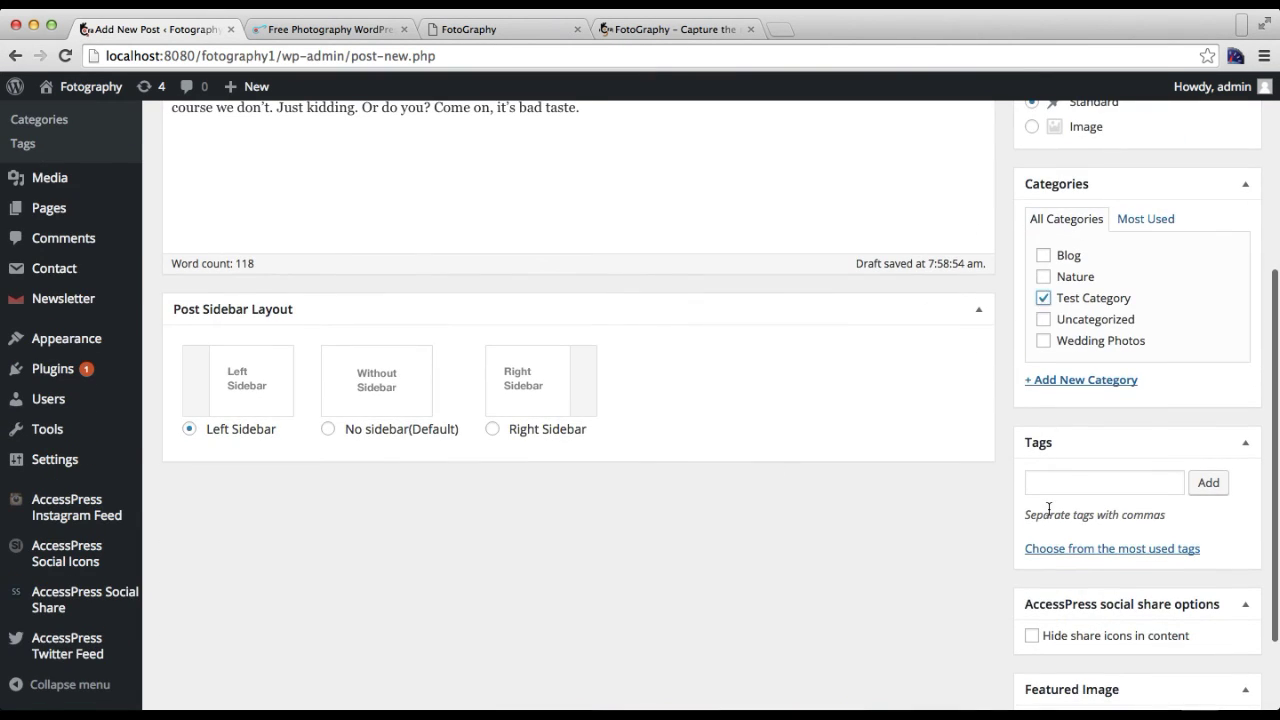
scroll(1045, 471, "down", 2)
left_click(1052, 614)
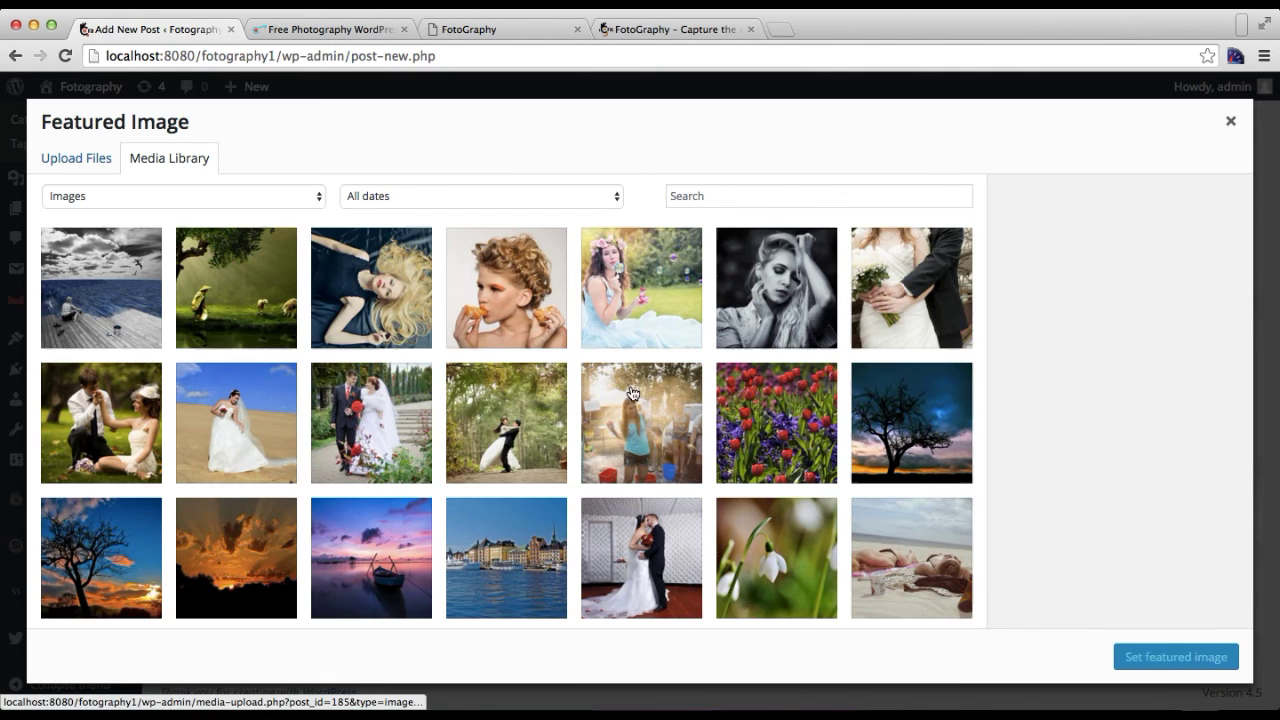
scroll(632, 496, "down", 5)
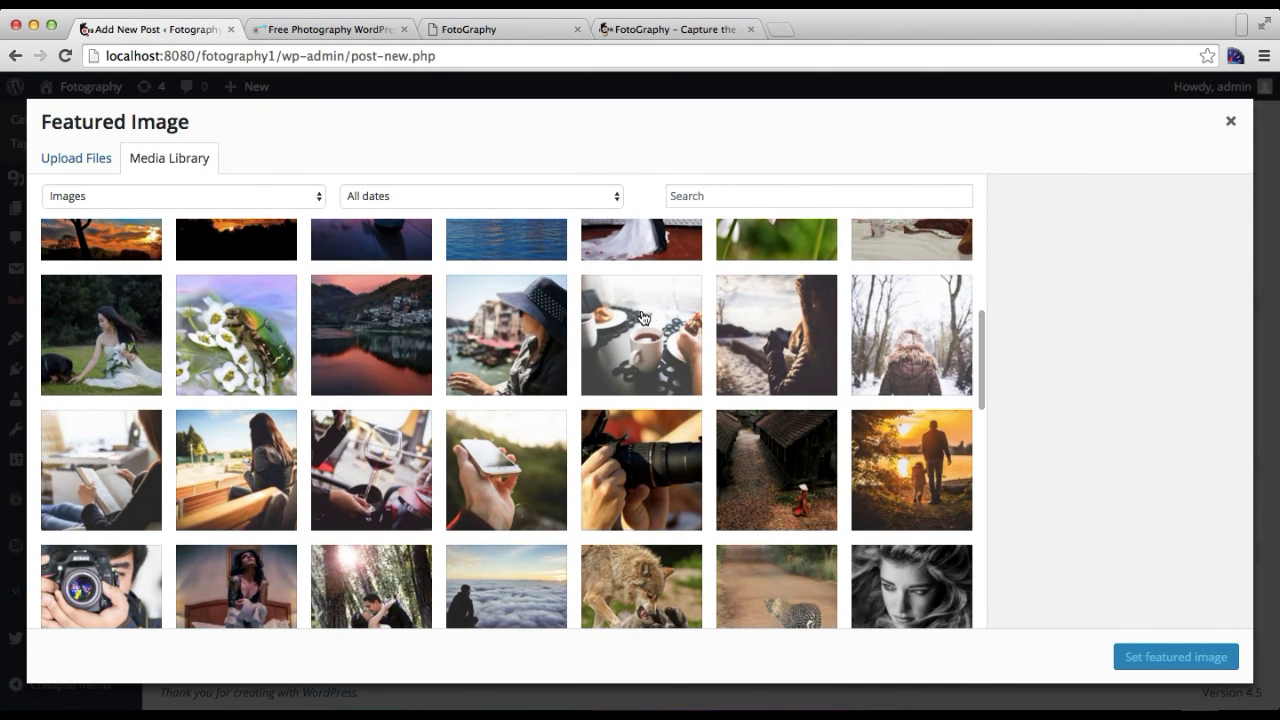
left_click(648, 316)
left_click(1176, 656)
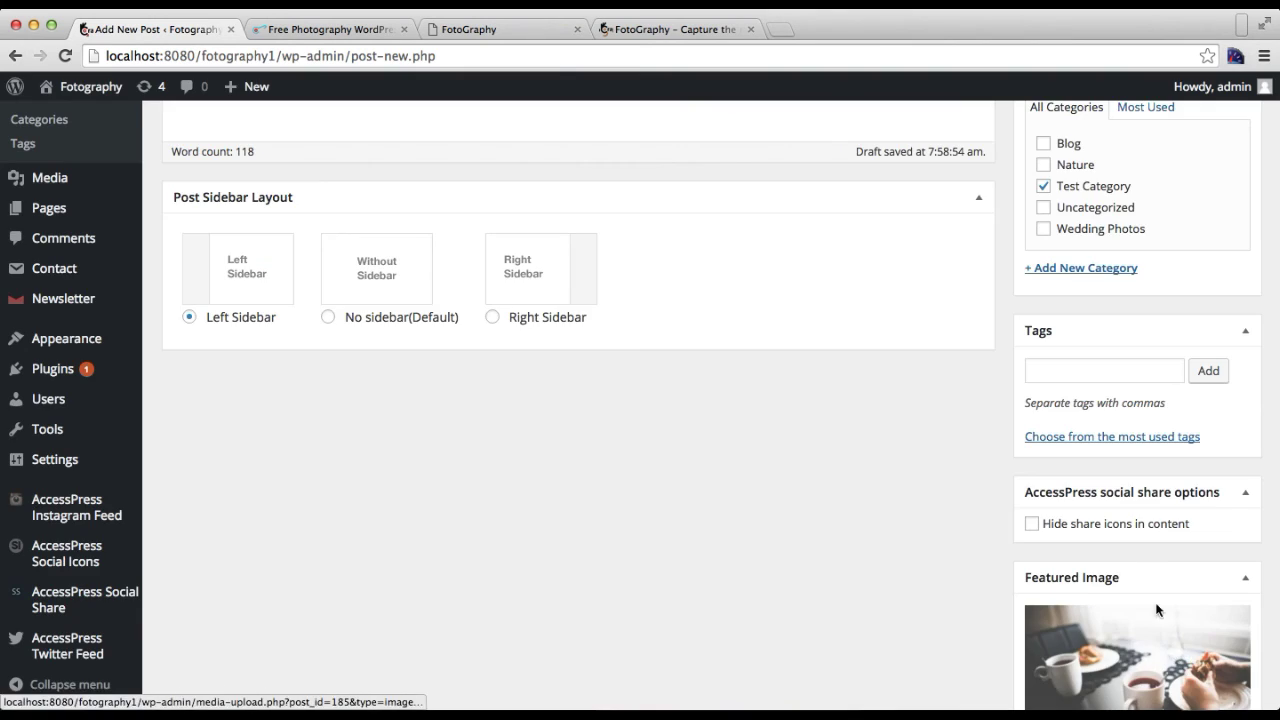
- Publish the Test 2 post and open the list of post categories
scroll(1157, 514, "up", 10)
left_click(1220, 342)
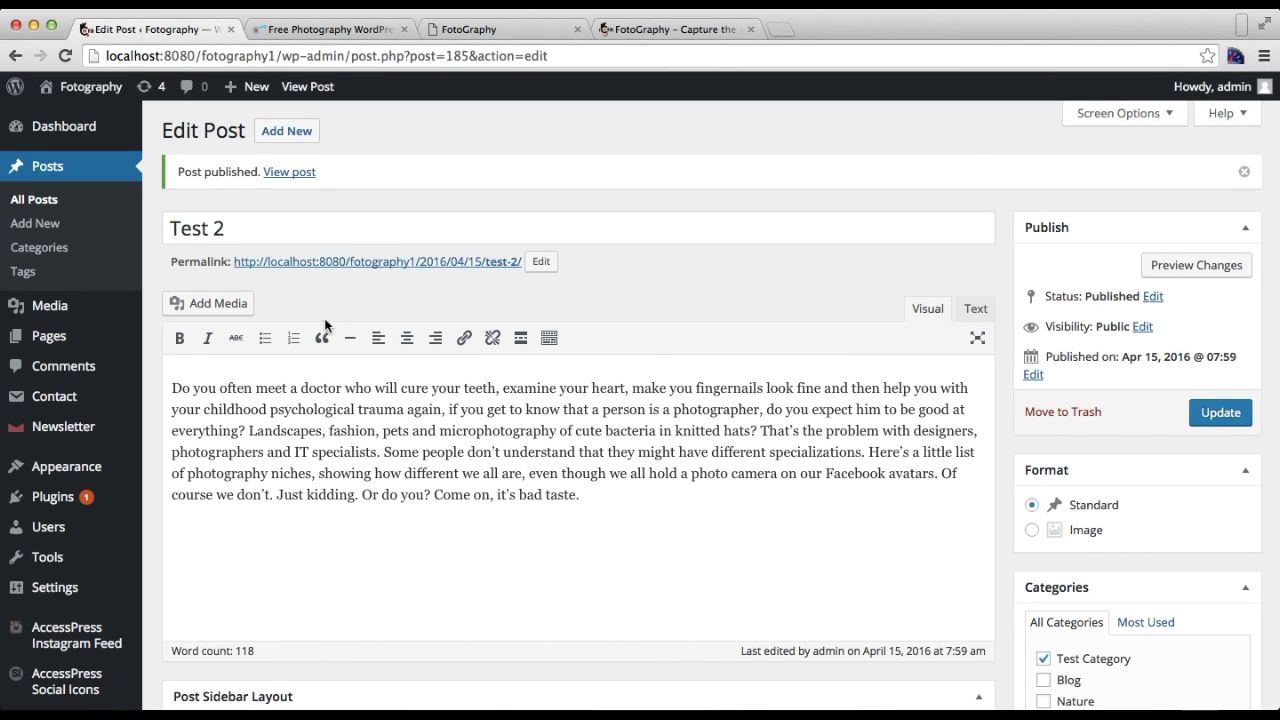
left_click(40, 247)
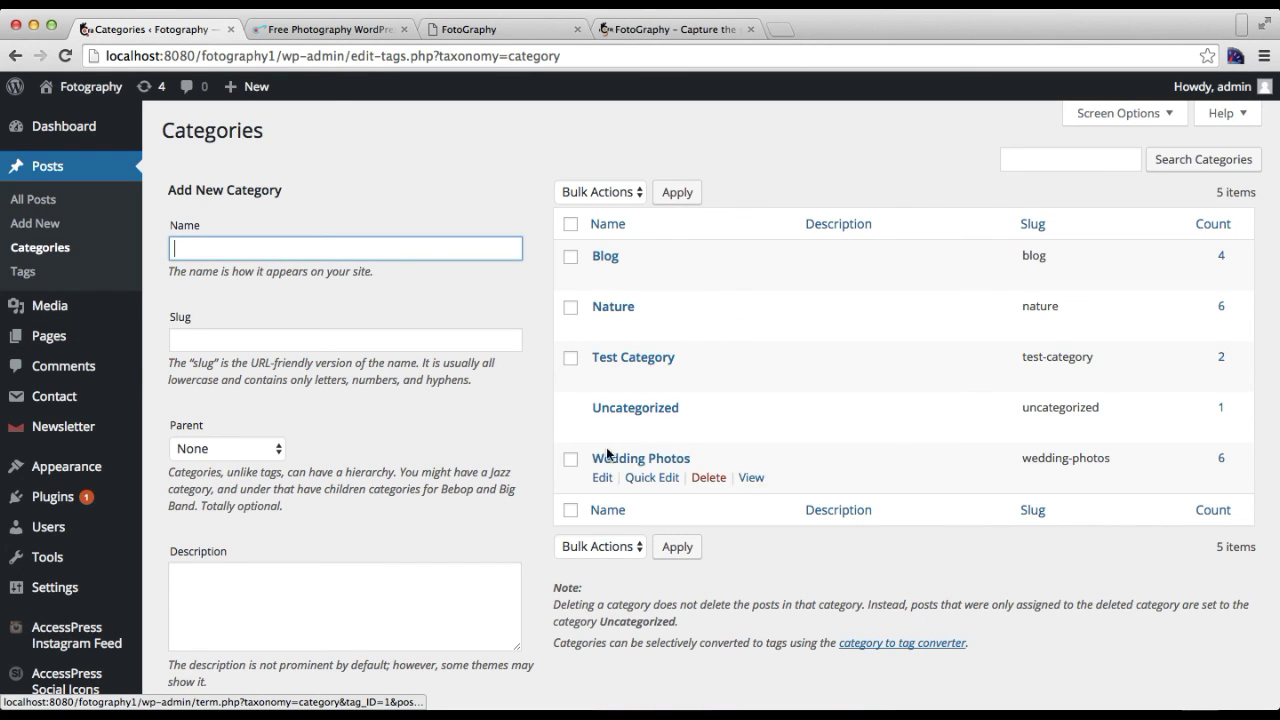
- Open the theme customizer in a new browser tab and go to its HomePage Settings
mouse_move(57, 478)
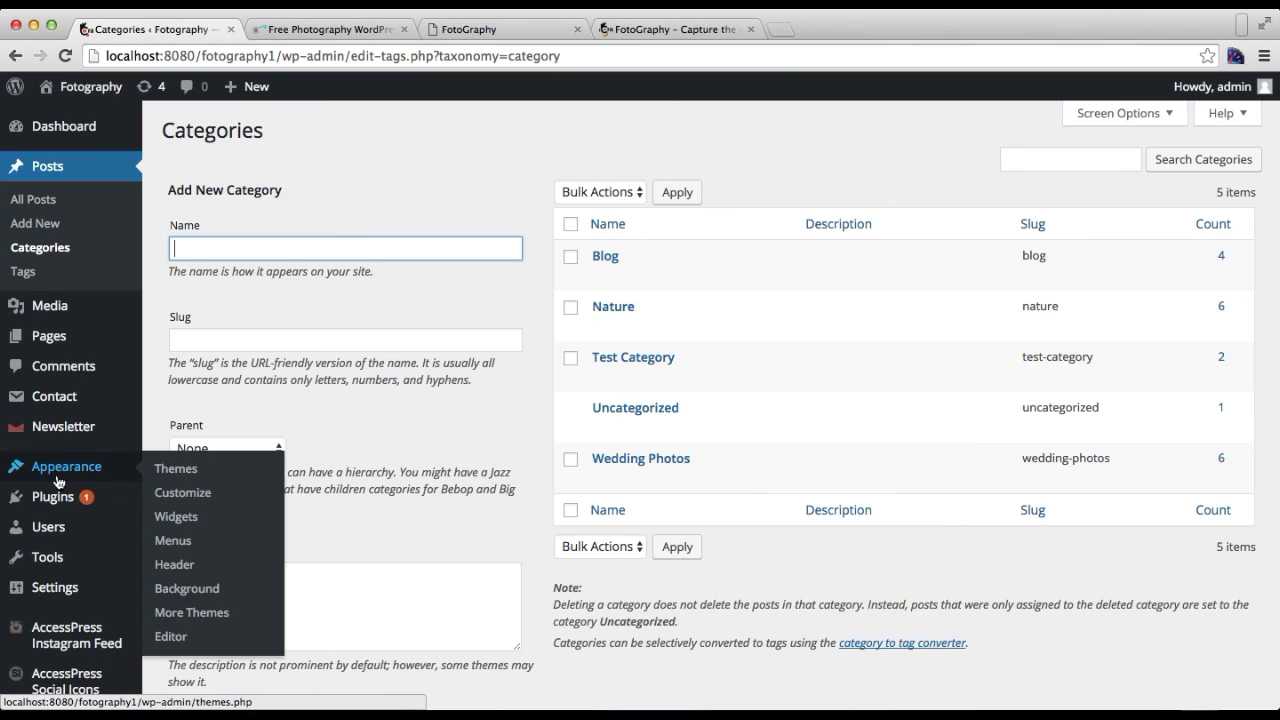
right_click(186, 498)
left_click(220, 504)
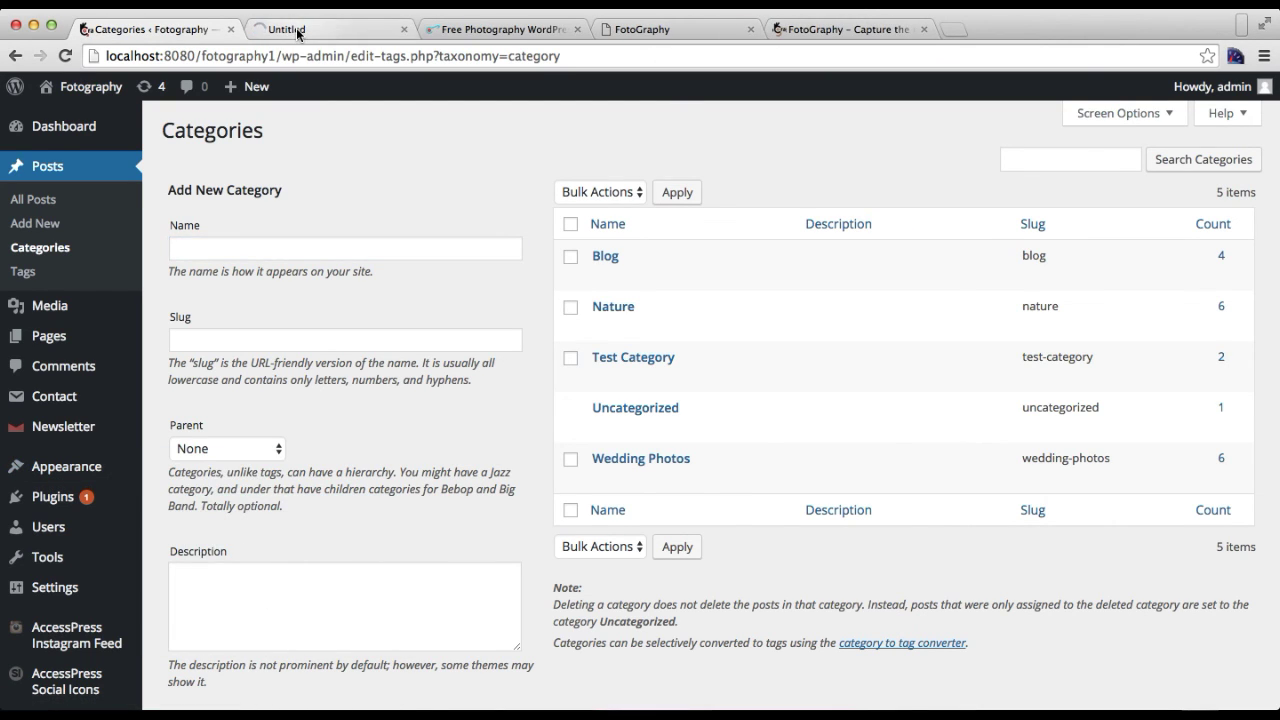
left_click(297, 30)
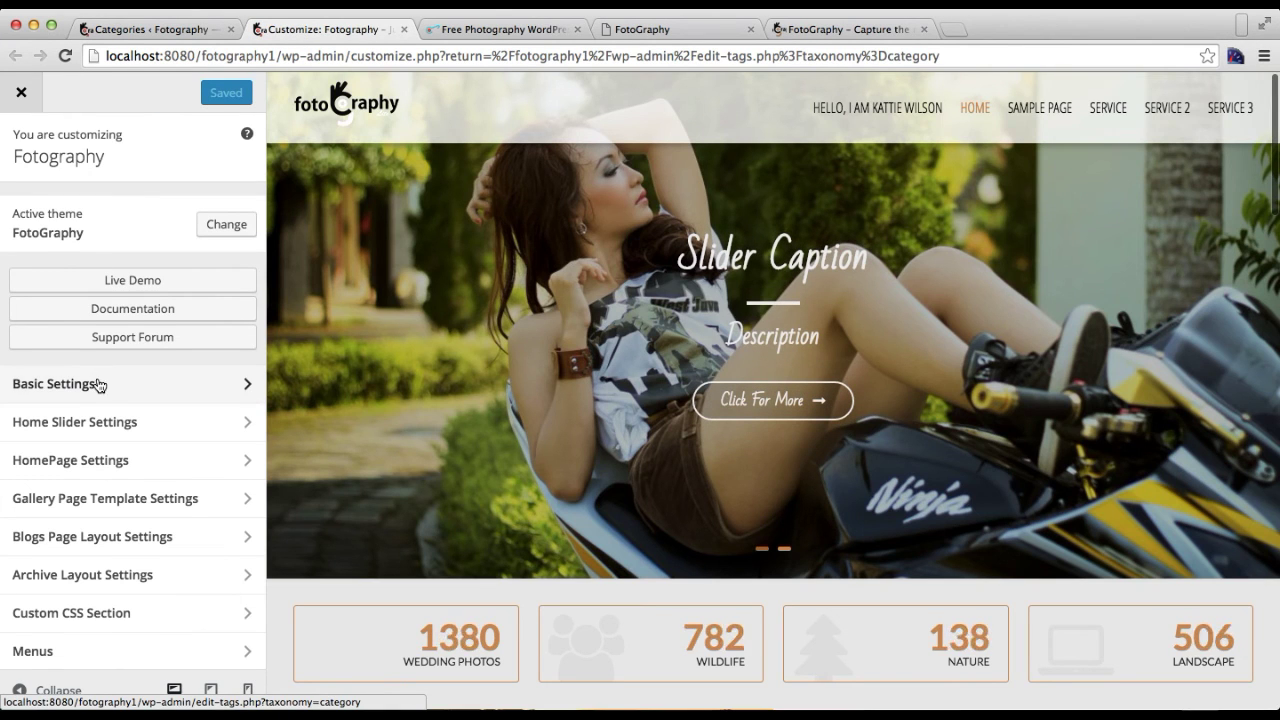
scroll(125, 476, "down", 2)
scroll(126, 476, "up", 1)
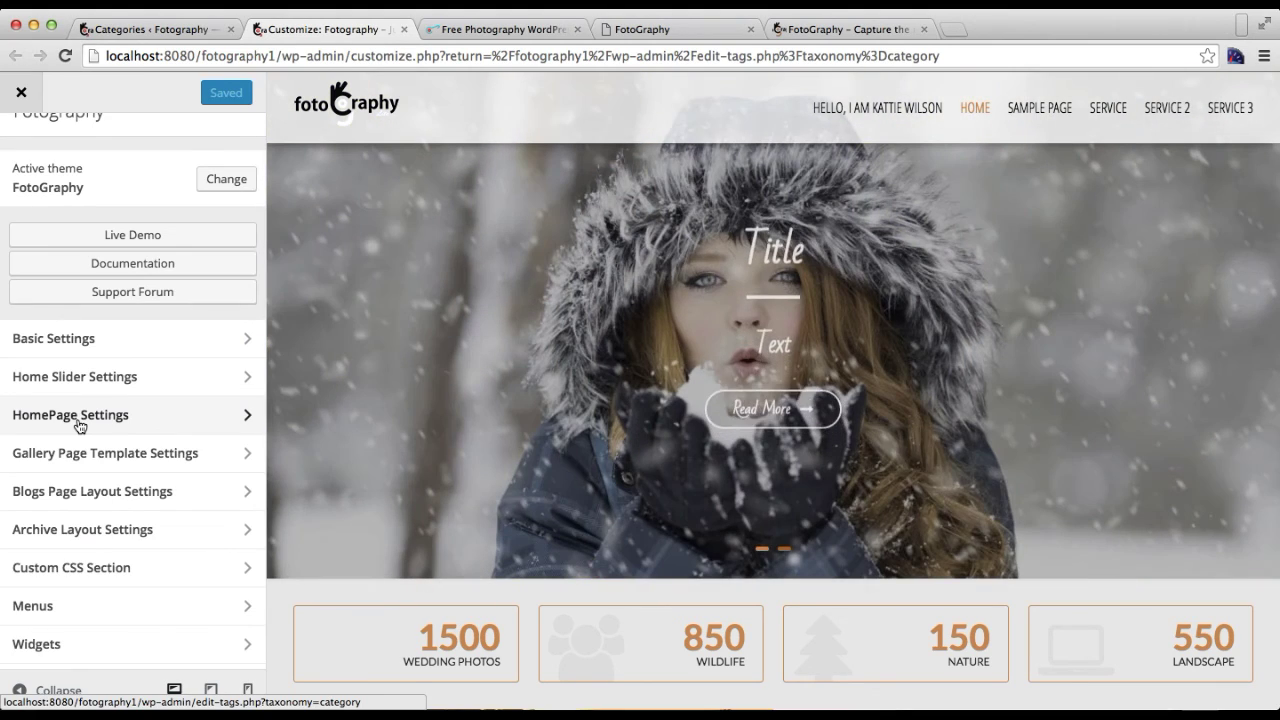
left_click(80, 418)
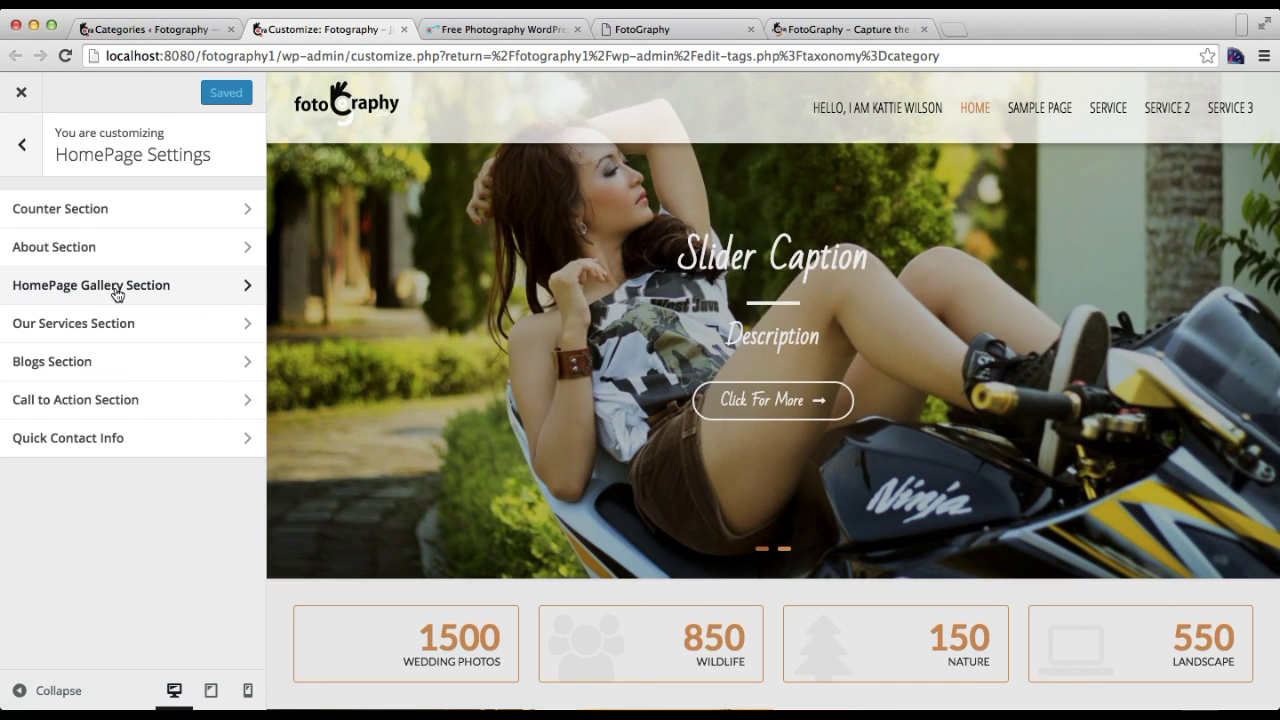
- Set the gallery title to "Latest Gallery" in the HomePage Gallery Section
left_click(112, 288)
left_click(70, 232)
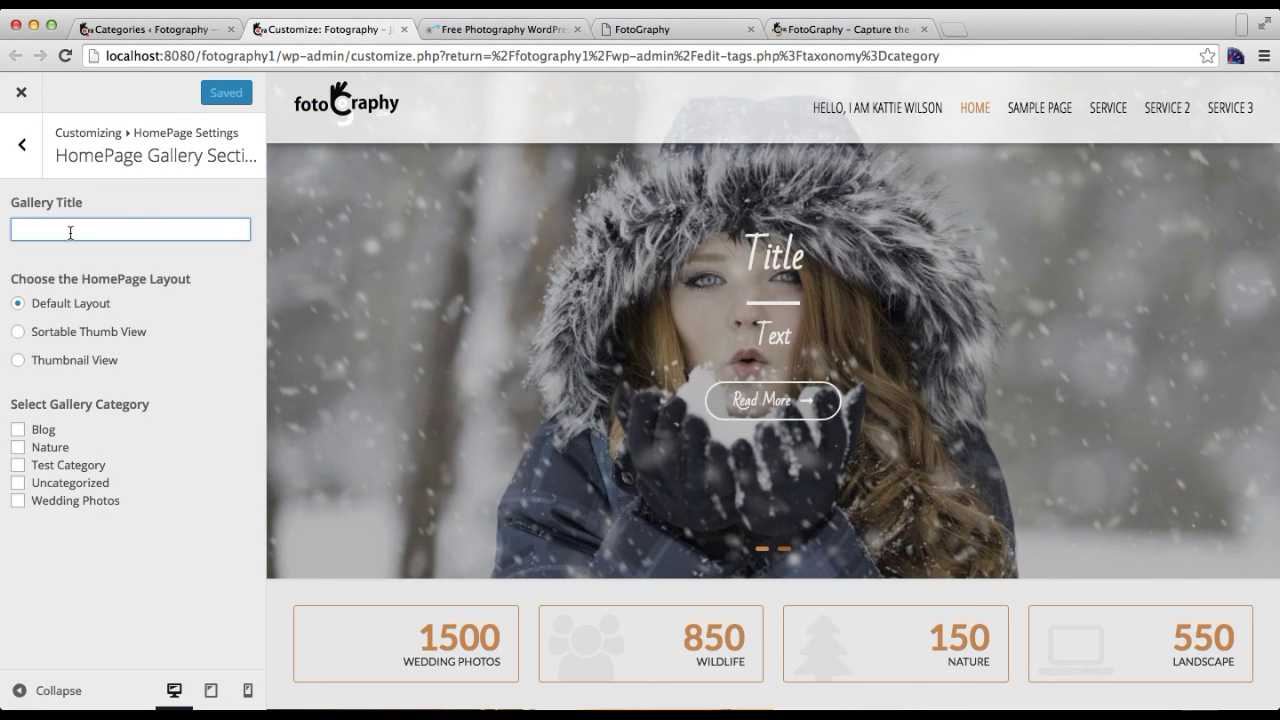
type("Latest Gallery")
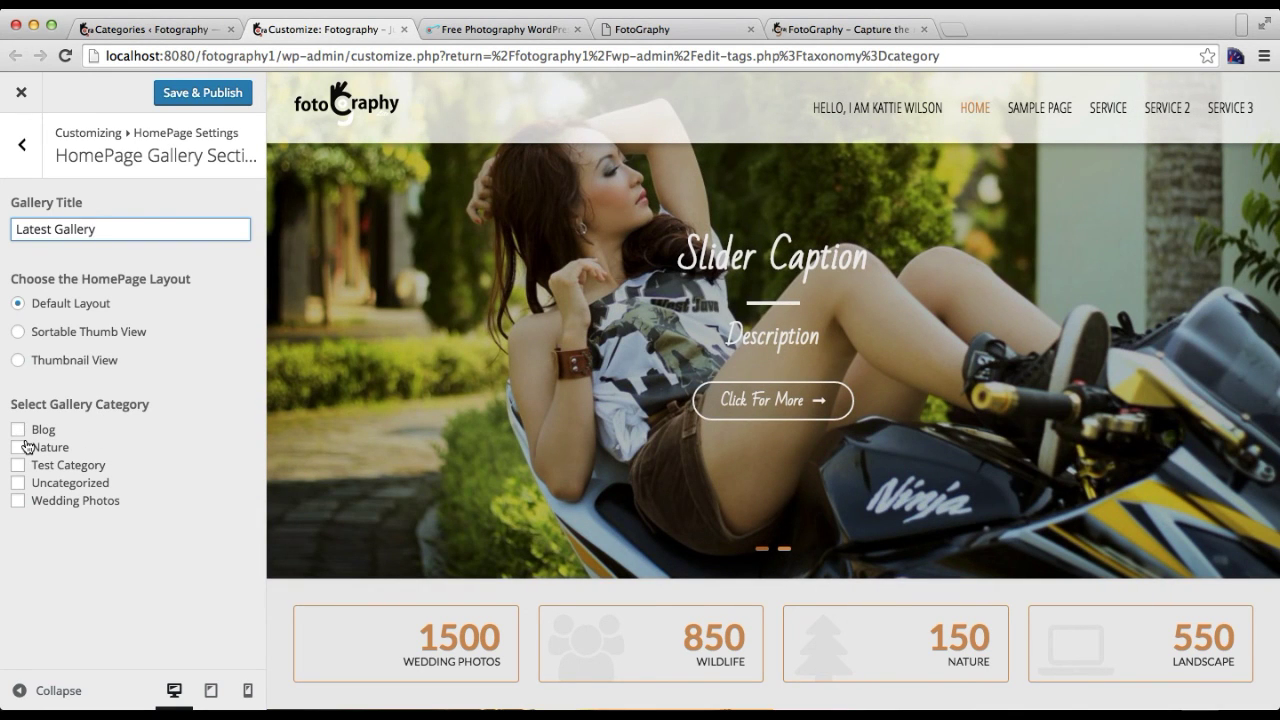
- Select Nature, Test Category and Wedding Photos as the homepage gallery categories, leaving Blog unselected, and publish the changes
left_click(18, 430)
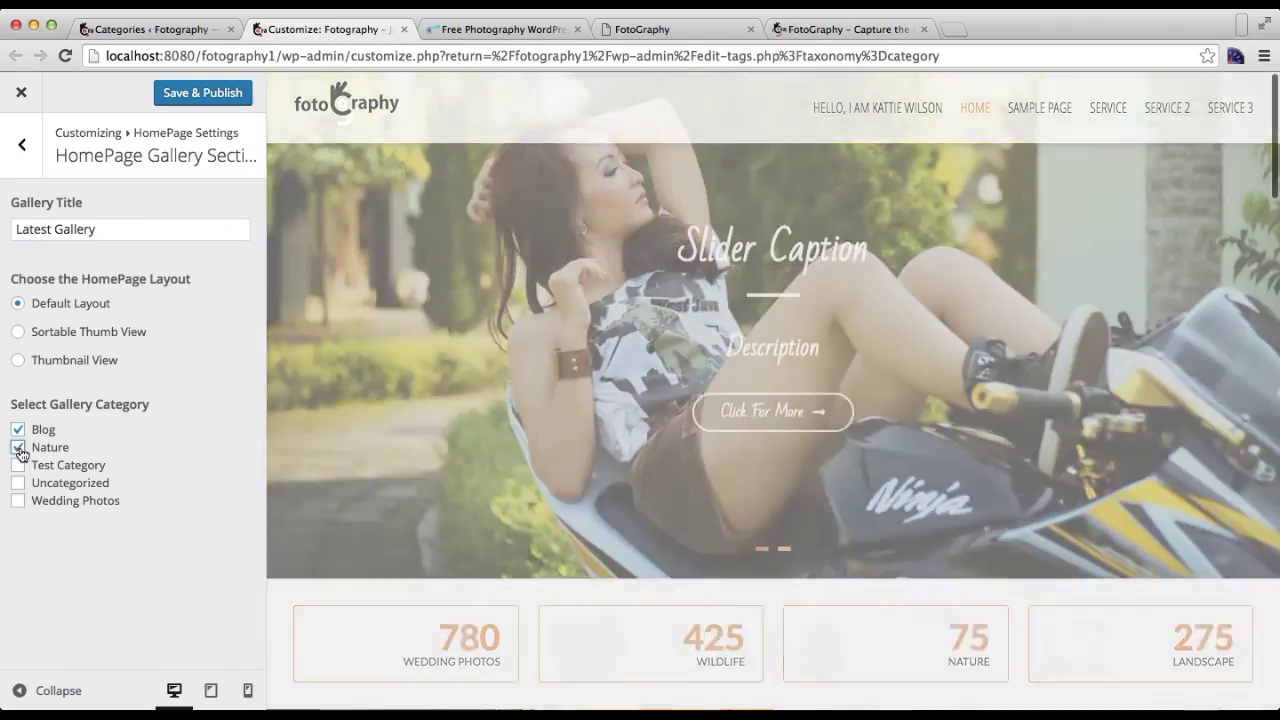
left_click(19, 448)
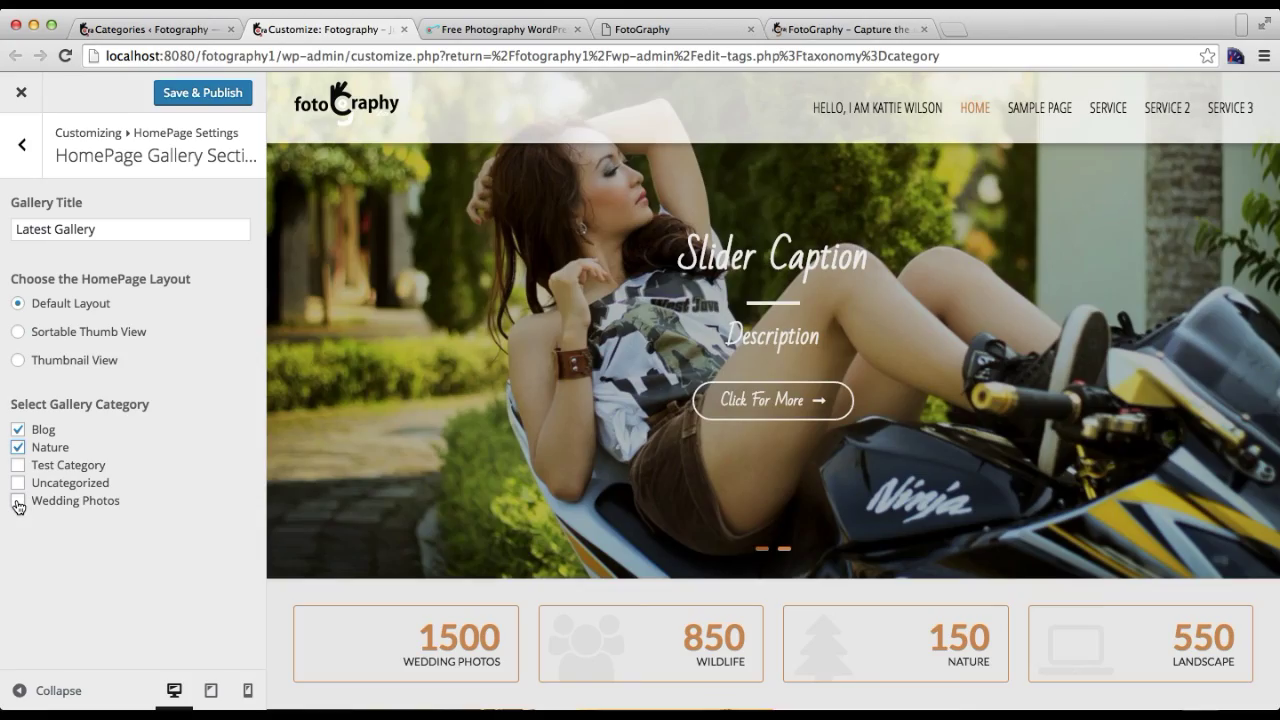
left_click(18, 501)
left_click(19, 466)
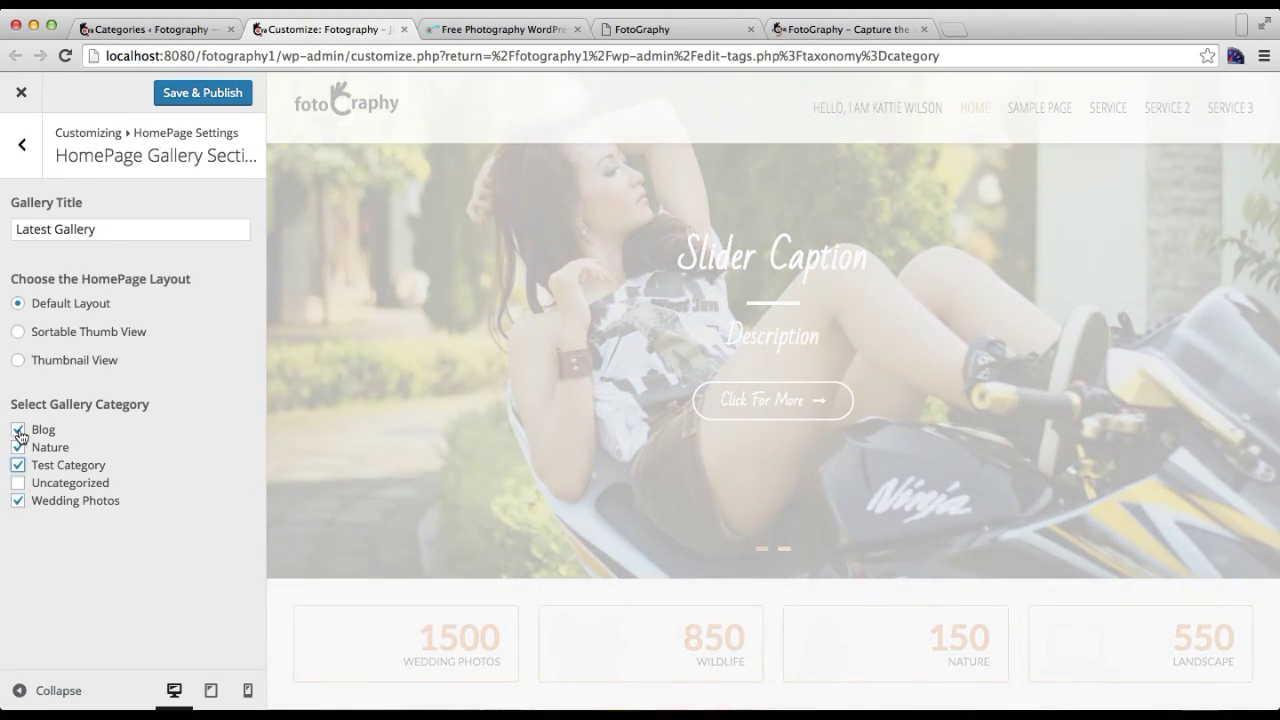
left_click(18, 430)
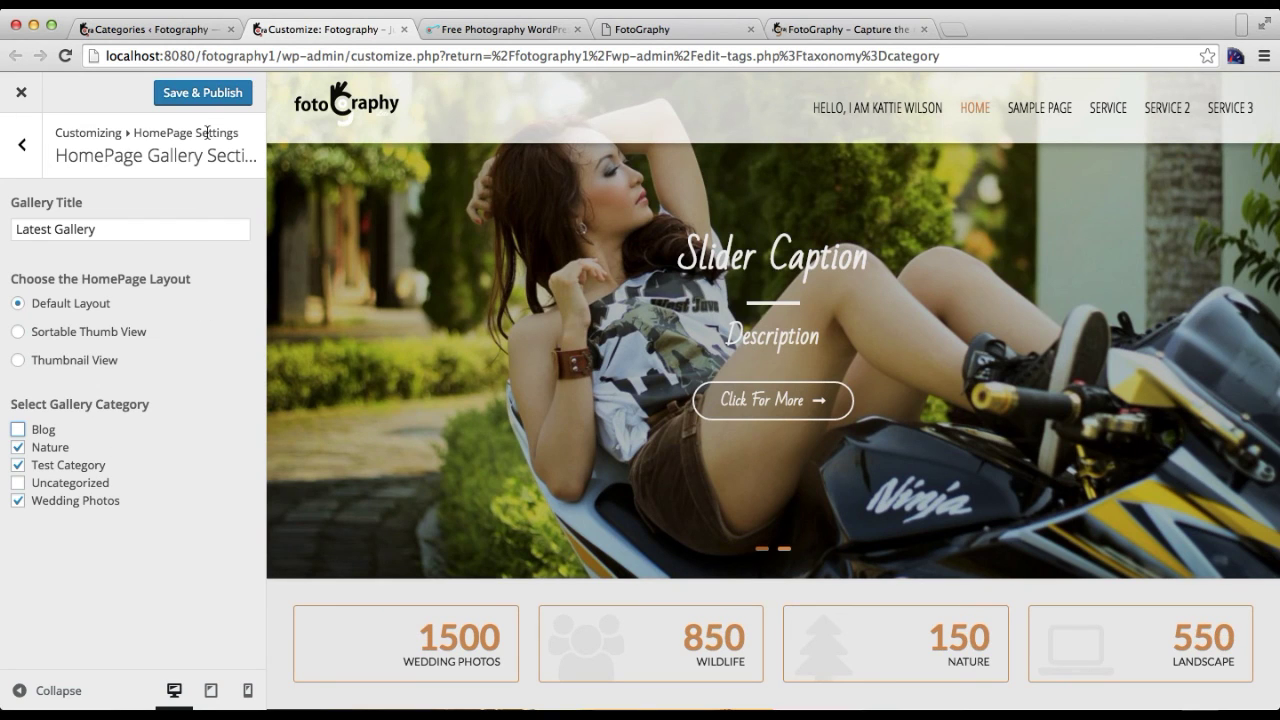
left_click(192, 95)
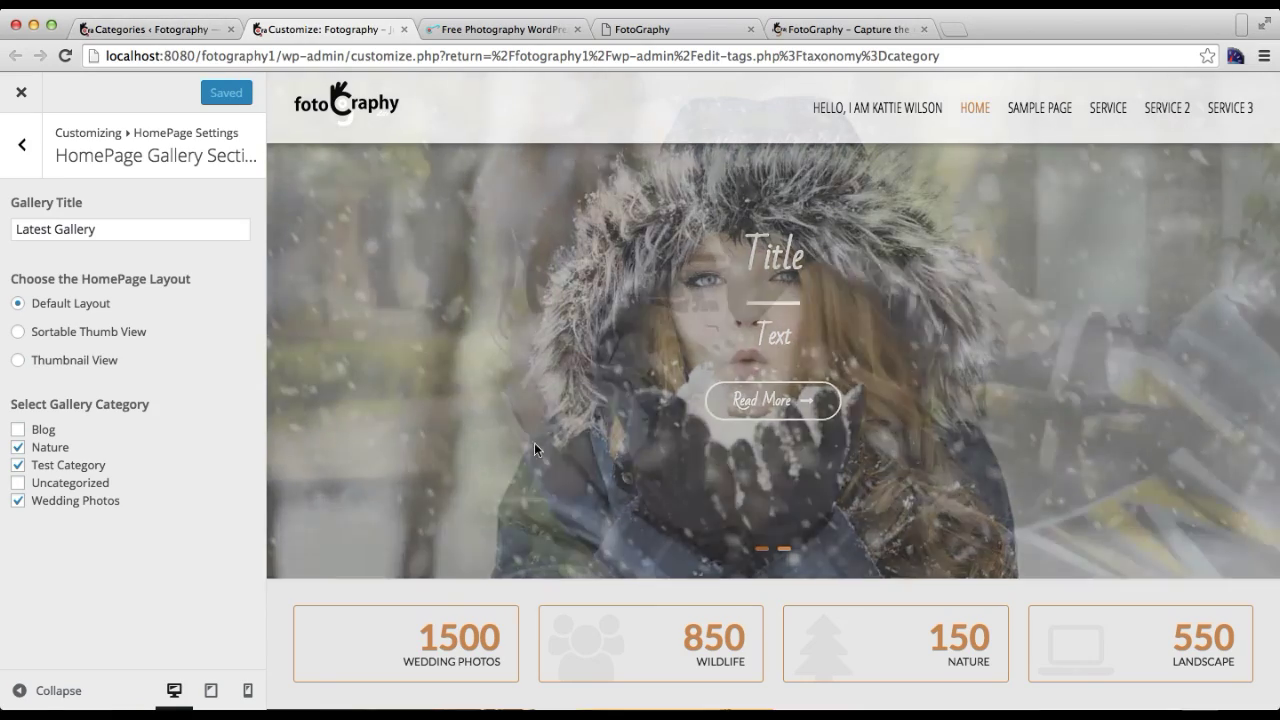
- Examine the Latest Gallery section in the customizer's homepage preview
scroll(534, 445, "down", 10)
scroll(534, 450, "up", 2)
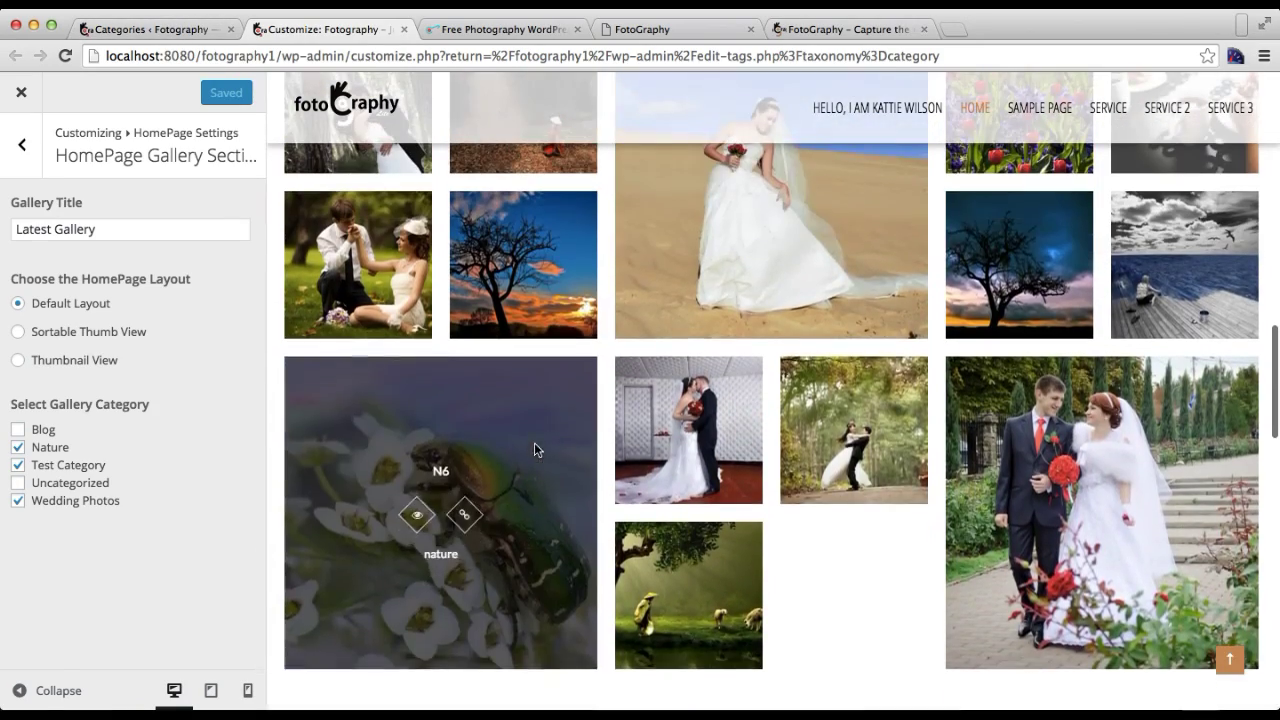
scroll(692, 417, "up", 3)
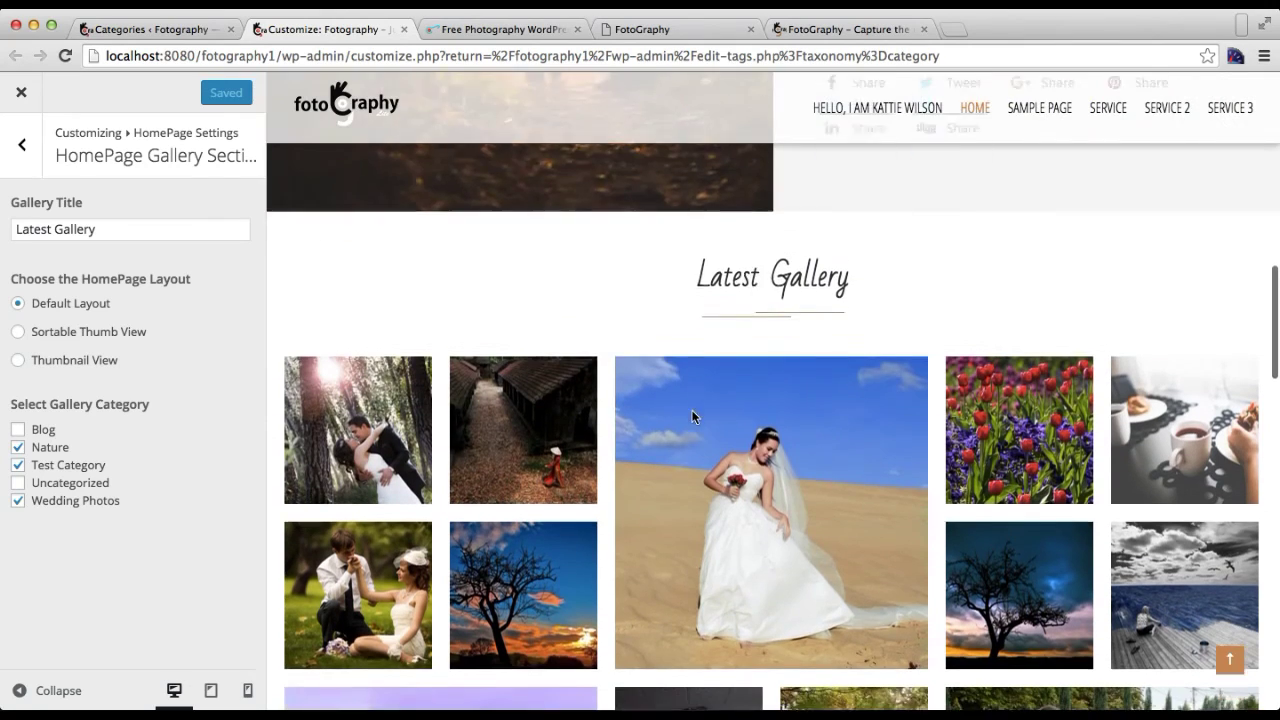
scroll(692, 417, "down", 2)
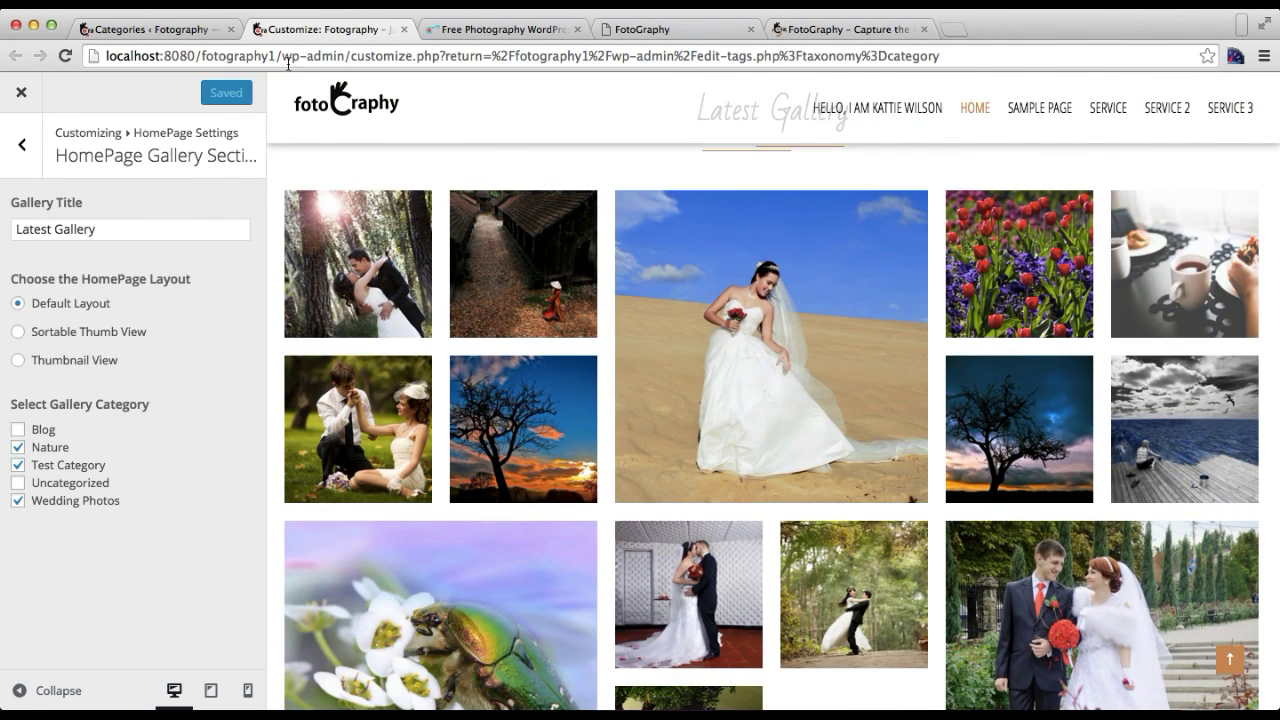
- Open the live site in a new browser tab and review the Latest Gallery section on its homepage
left_click(200, 29)
mouse_move(88, 86)
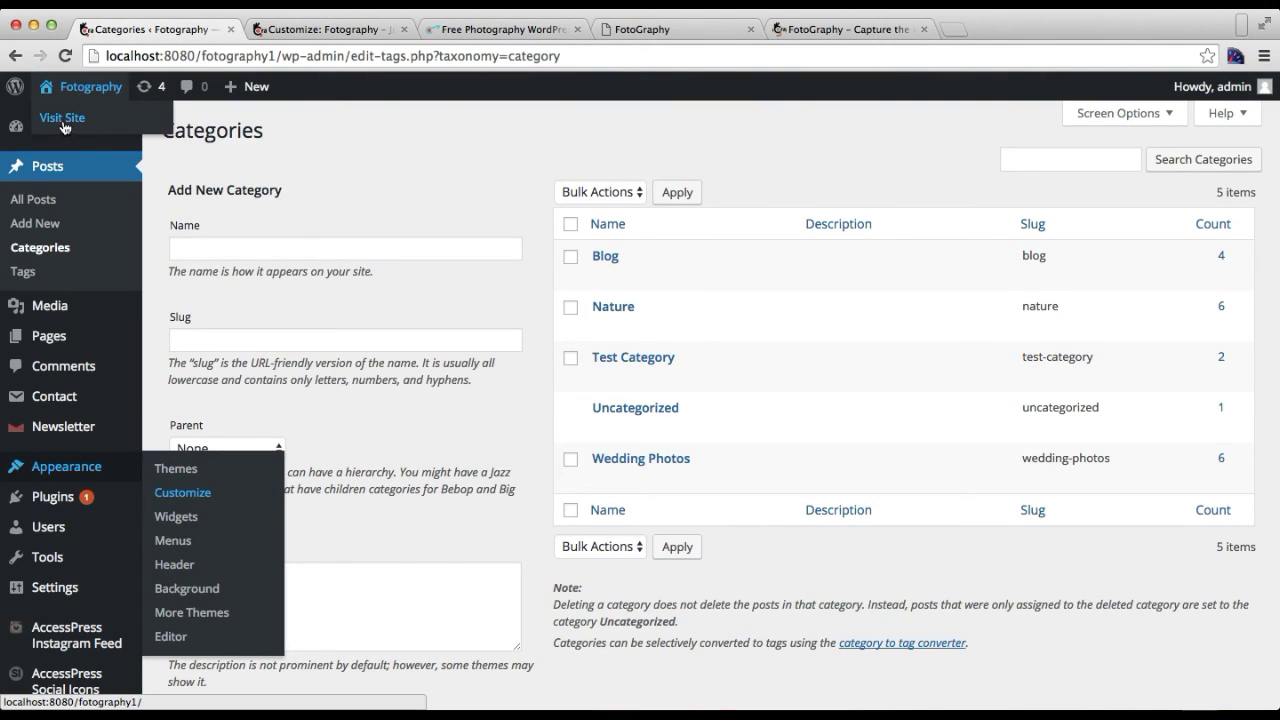
right_click(62, 126)
left_click(74, 127)
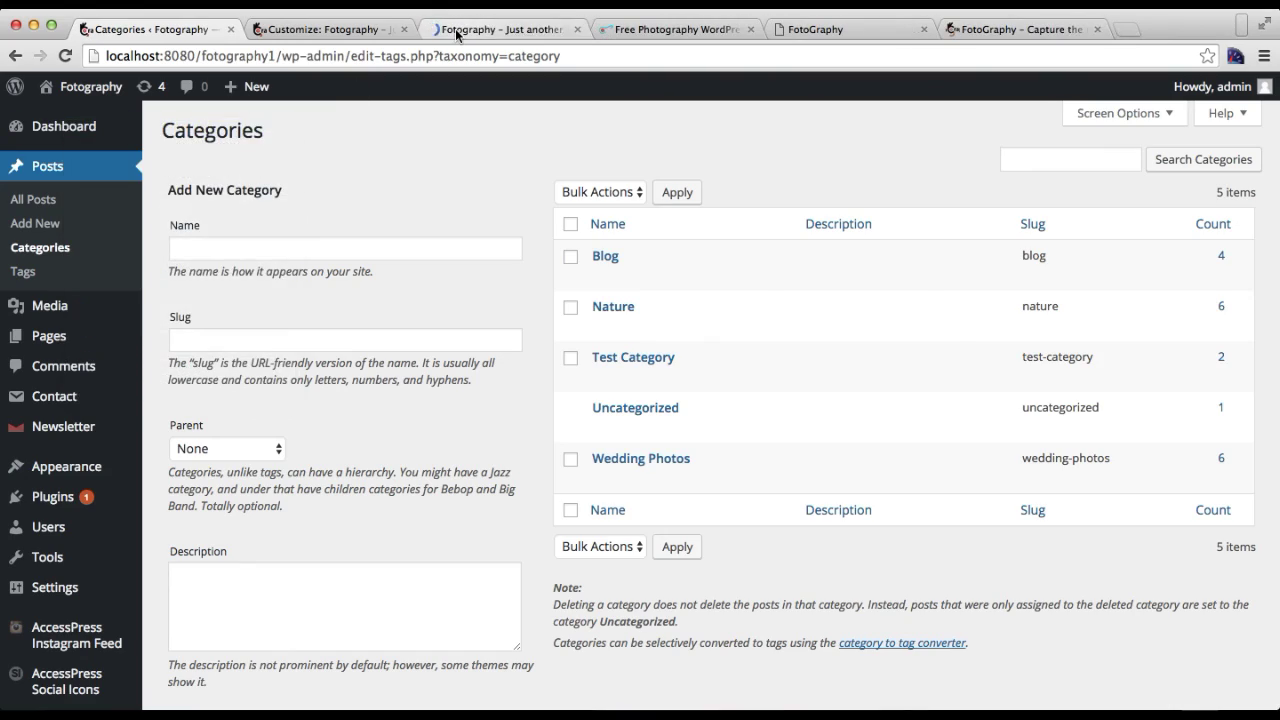
left_click(456, 35)
scroll(717, 469, "down", 15)
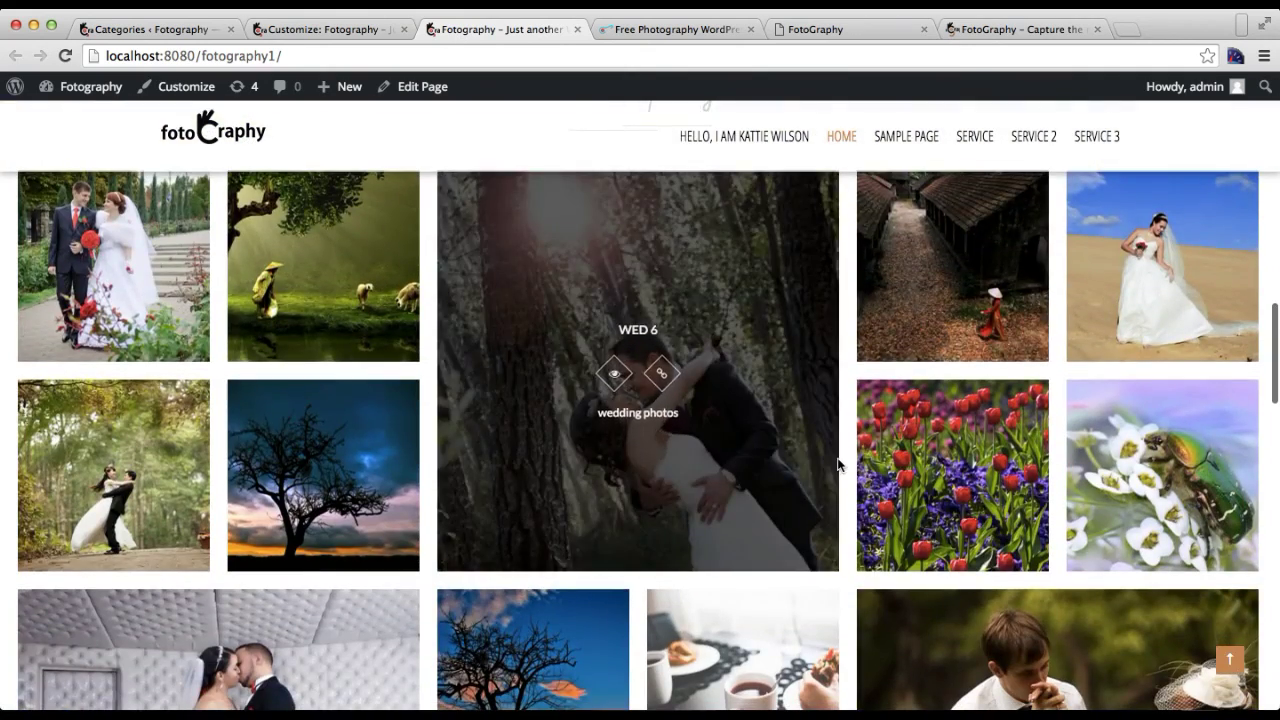
scroll(837, 457, "down", 4)
scroll(837, 457, "up", 3)
scroll(838, 464, "up", 3)
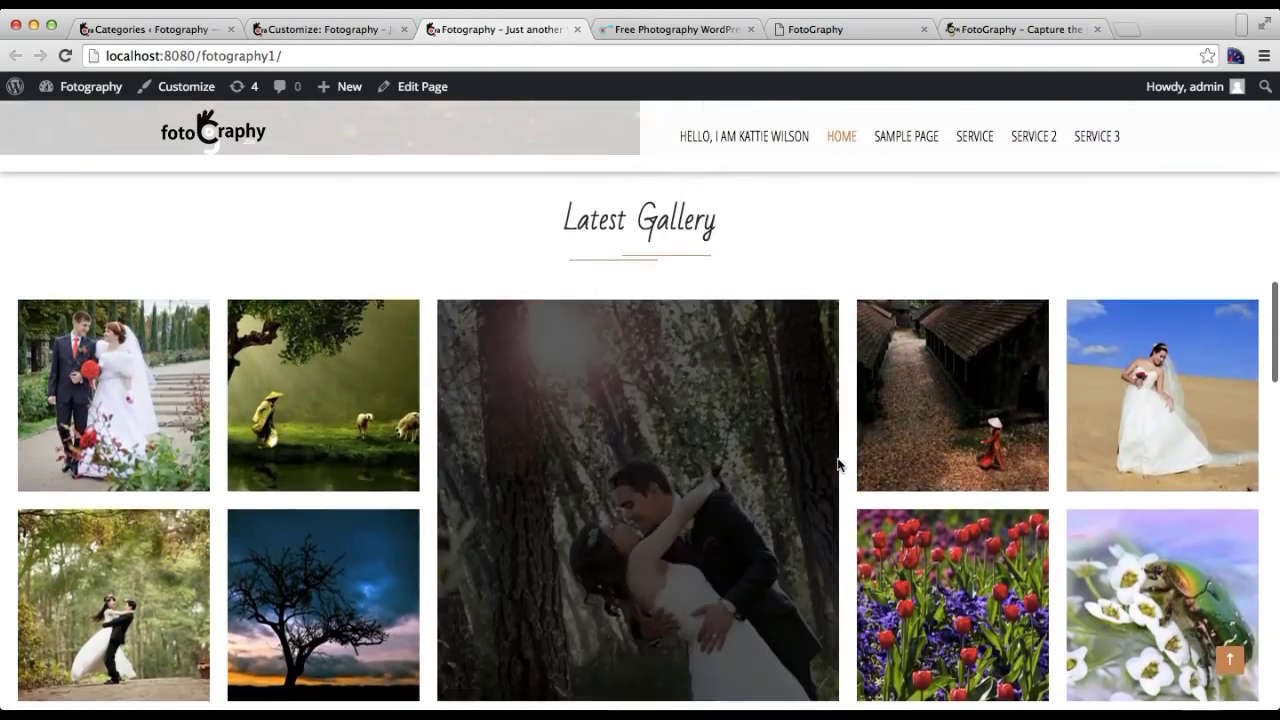
scroll(838, 464, "down", 4)
scroll(838, 464, "up", 3)
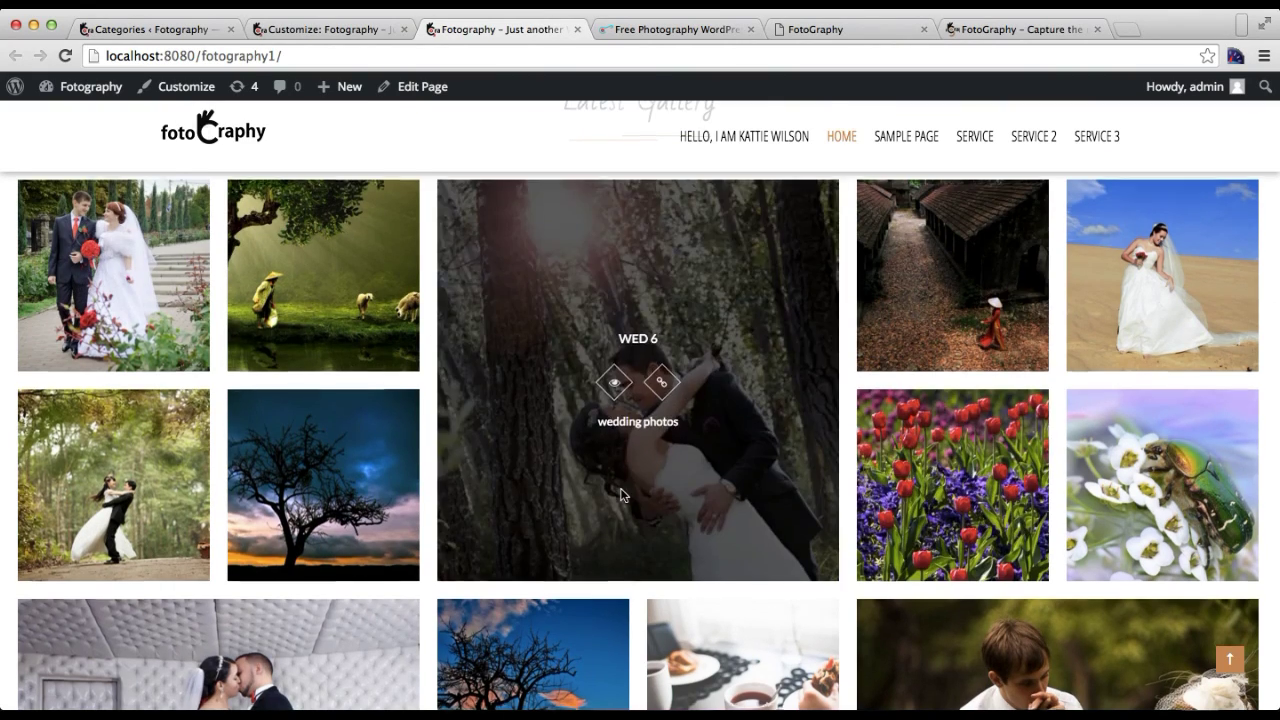
scroll(620, 494, "down", 2)
scroll(620, 494, "up", 2)
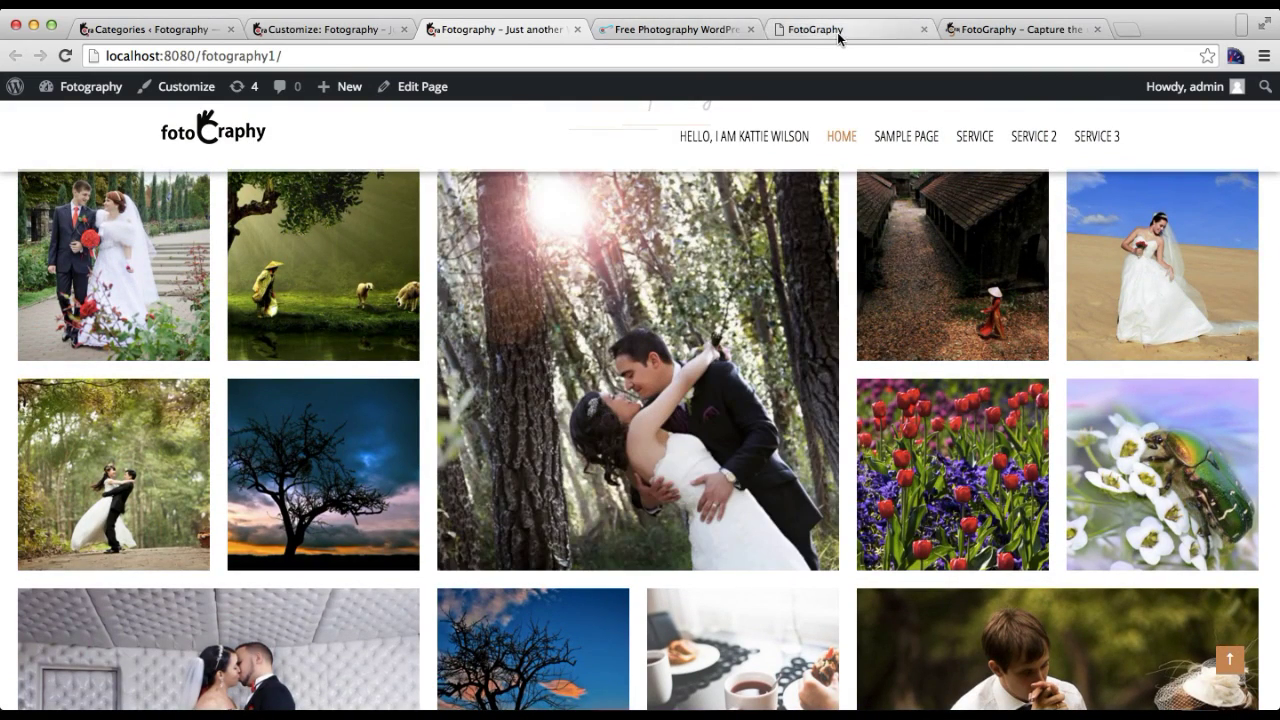
- Switch to the FotoGraphy demo site and look at the gallery layout entries in its navigation
left_click(962, 33)
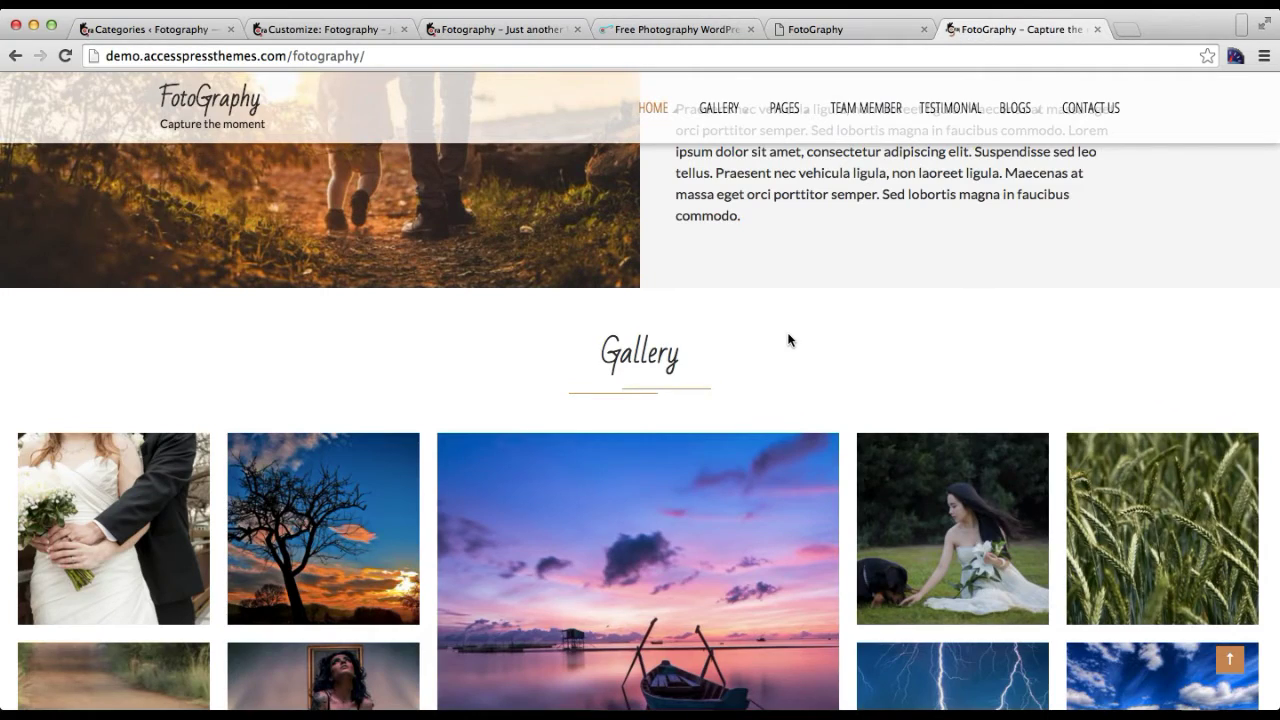
scroll(787, 332, "up", 10)
mouse_move(723, 123)
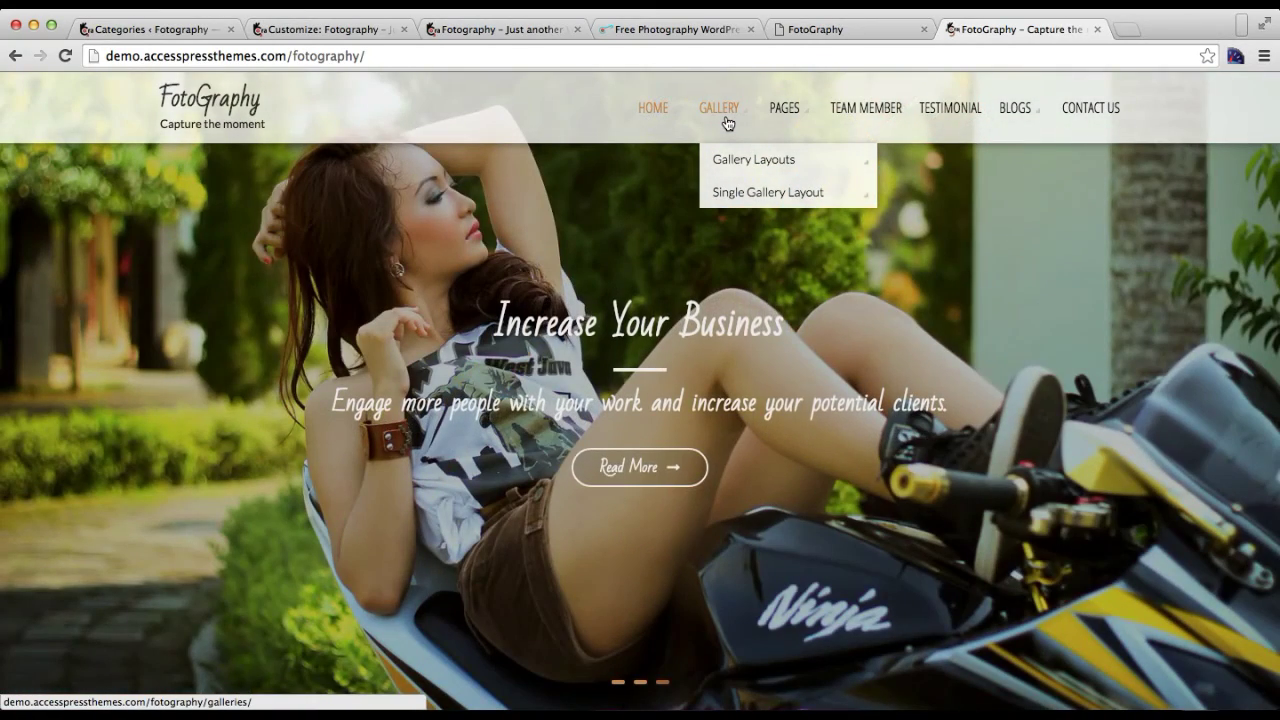
mouse_move(734, 160)
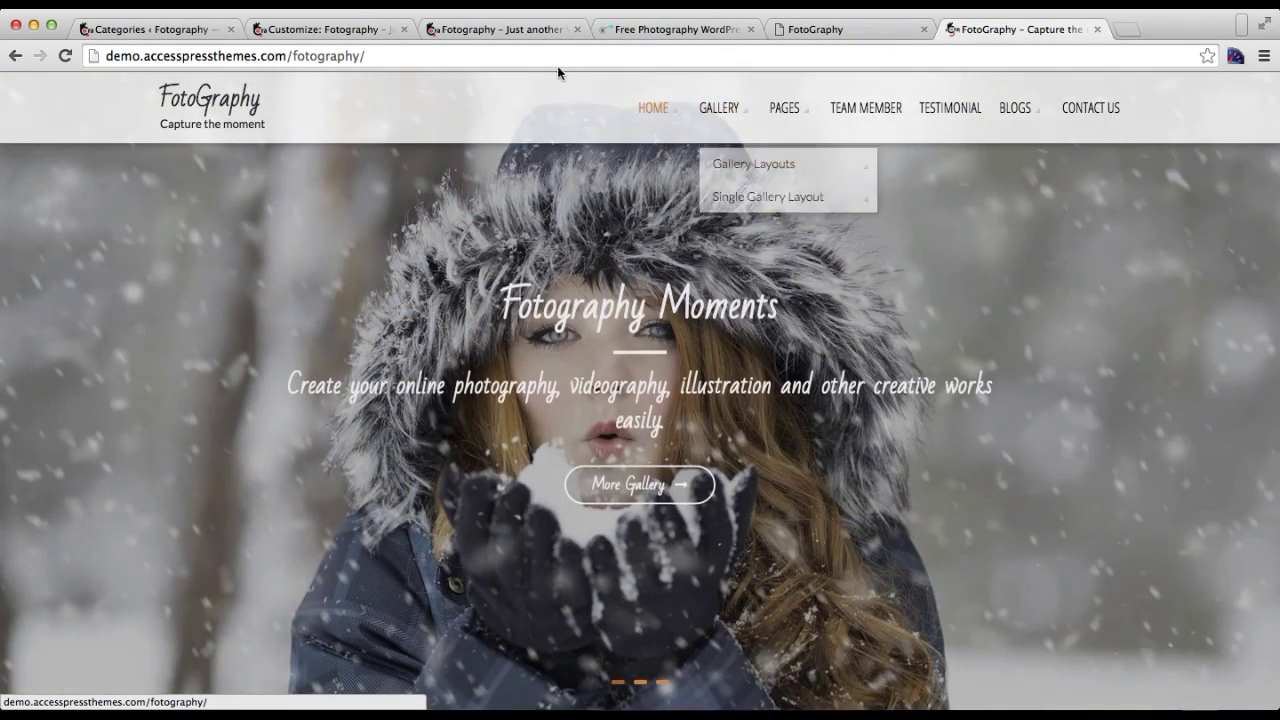
- Return to the WordPress dashboard and start a new page titled "Gallery"
left_click(186, 30)
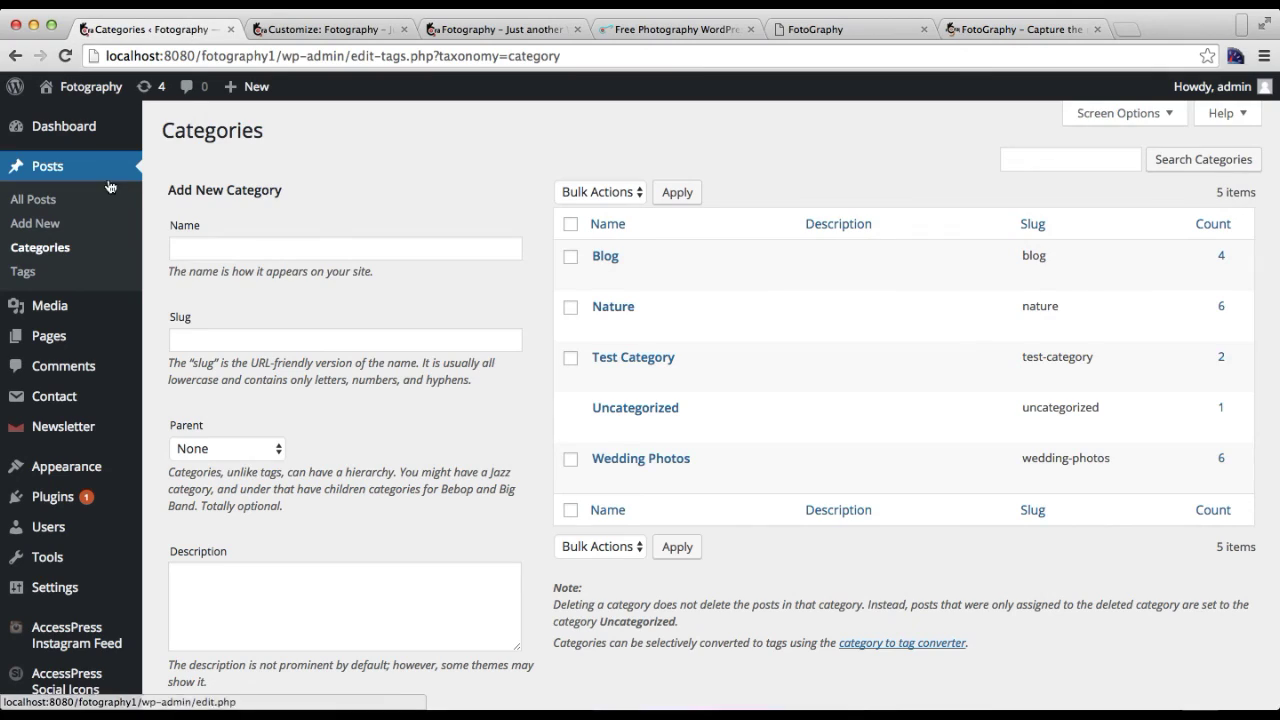
left_click(48, 250)
mouse_move(50, 352)
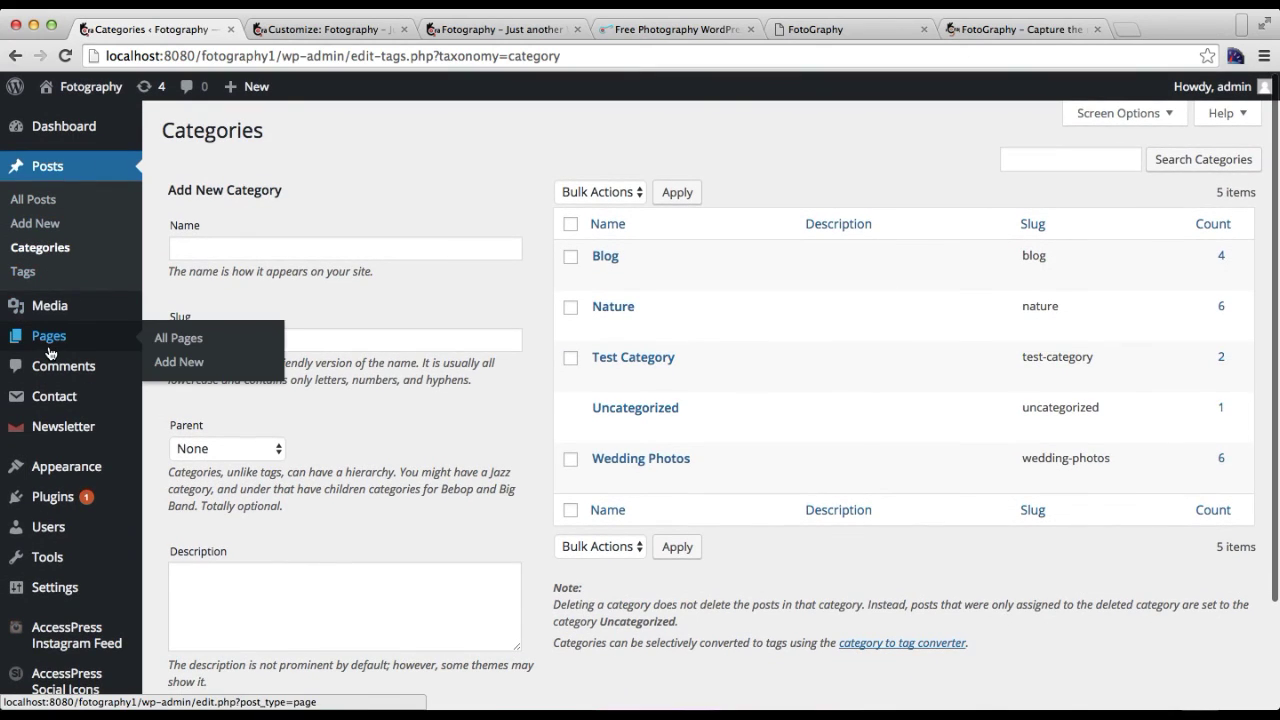
left_click(184, 362)
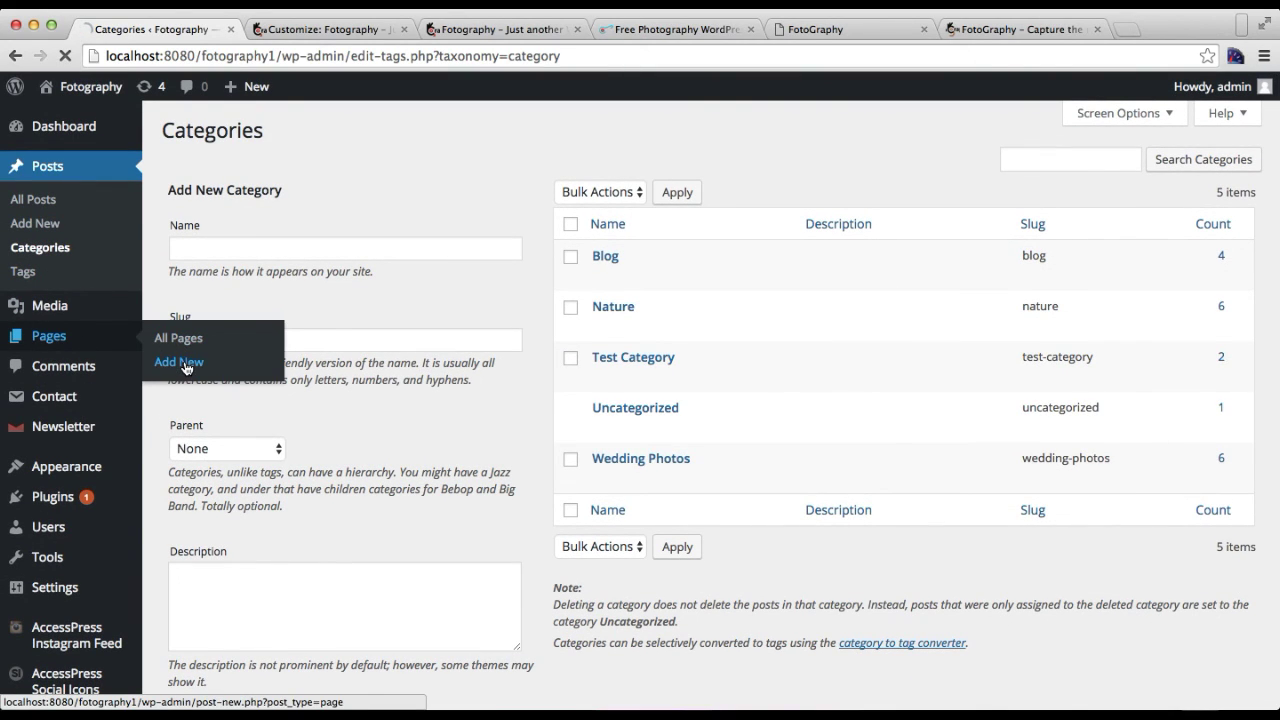
left_click(254, 174)
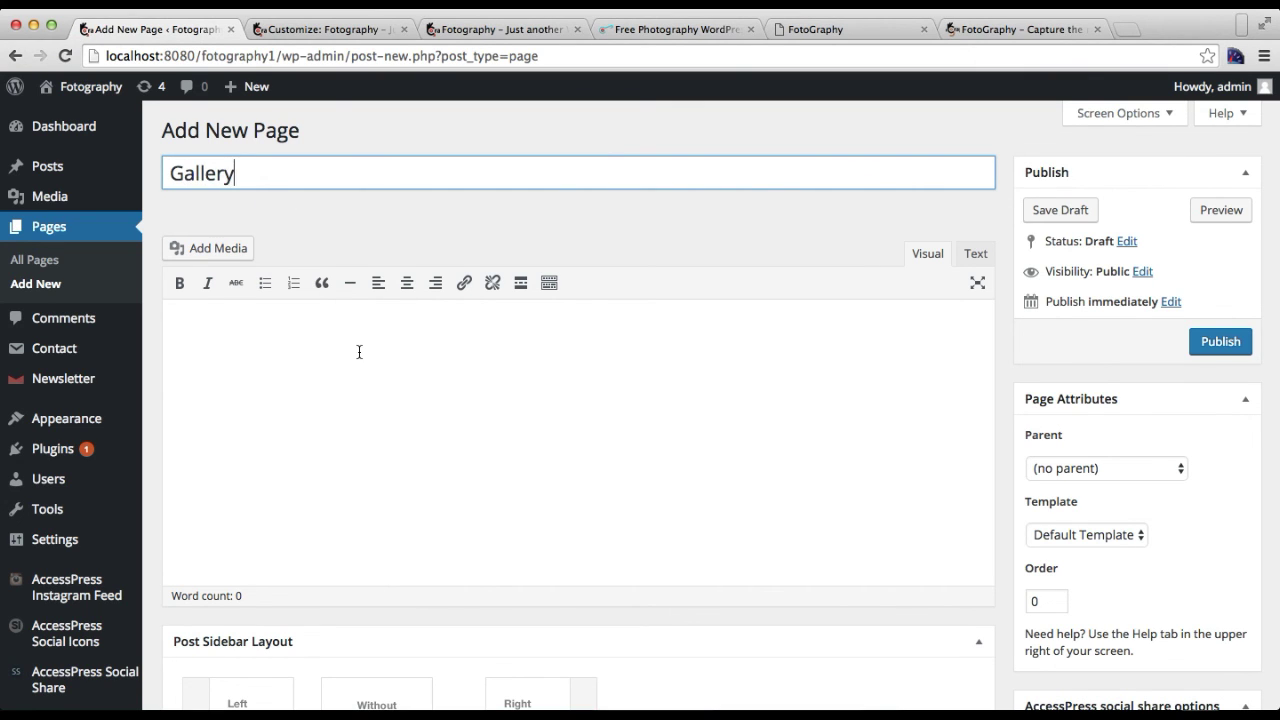
- Assign the Gallery Layout template to the Gallery page and publish it
scroll(359, 352, "down", 4)
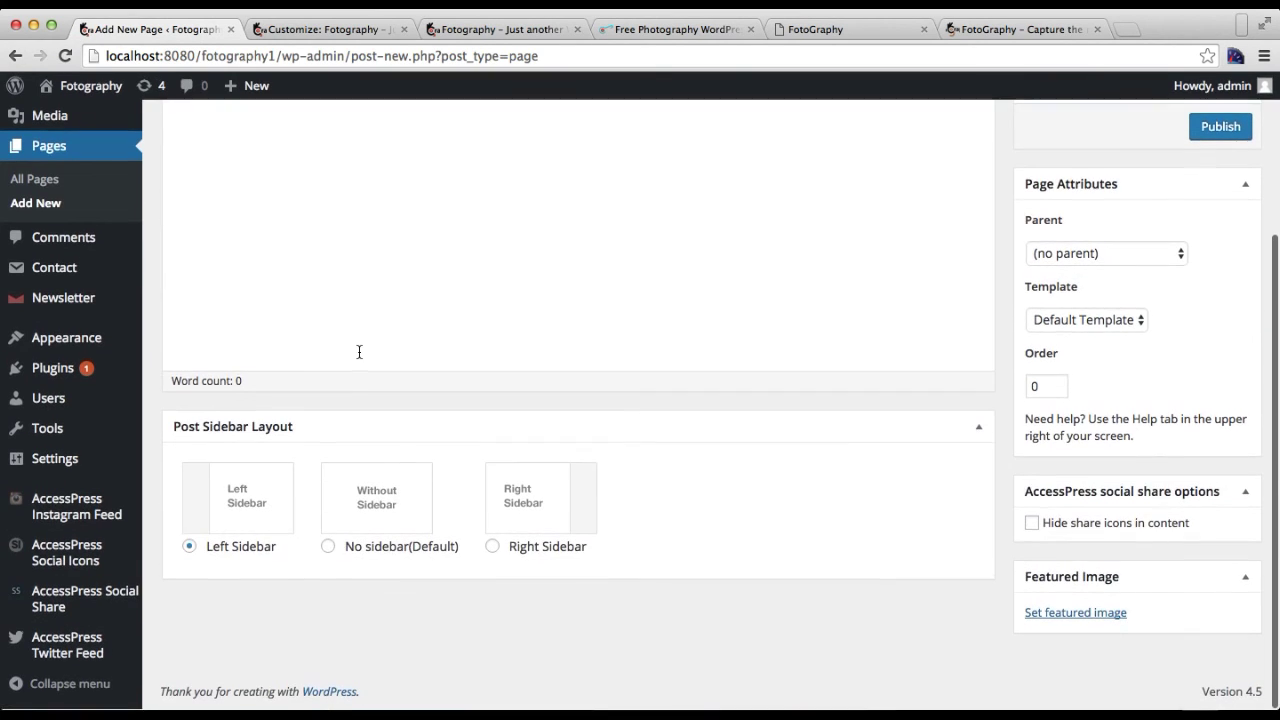
left_click(1133, 322)
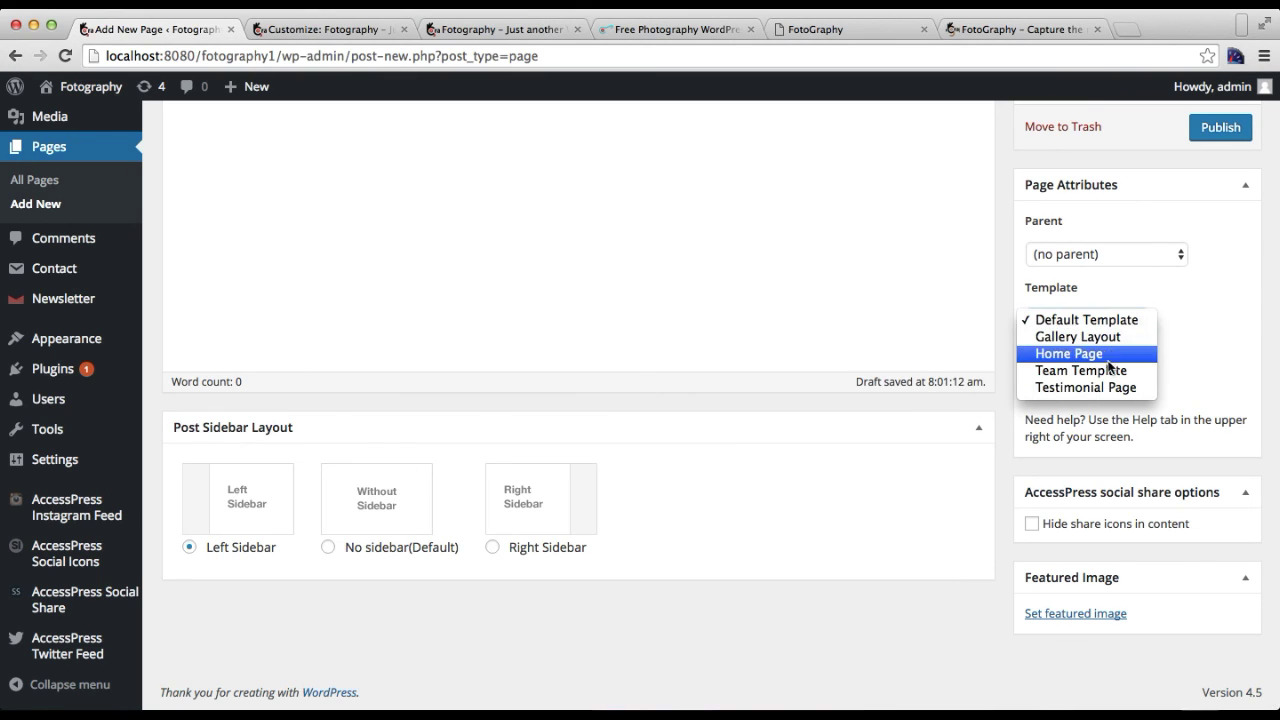
left_click(1096, 342)
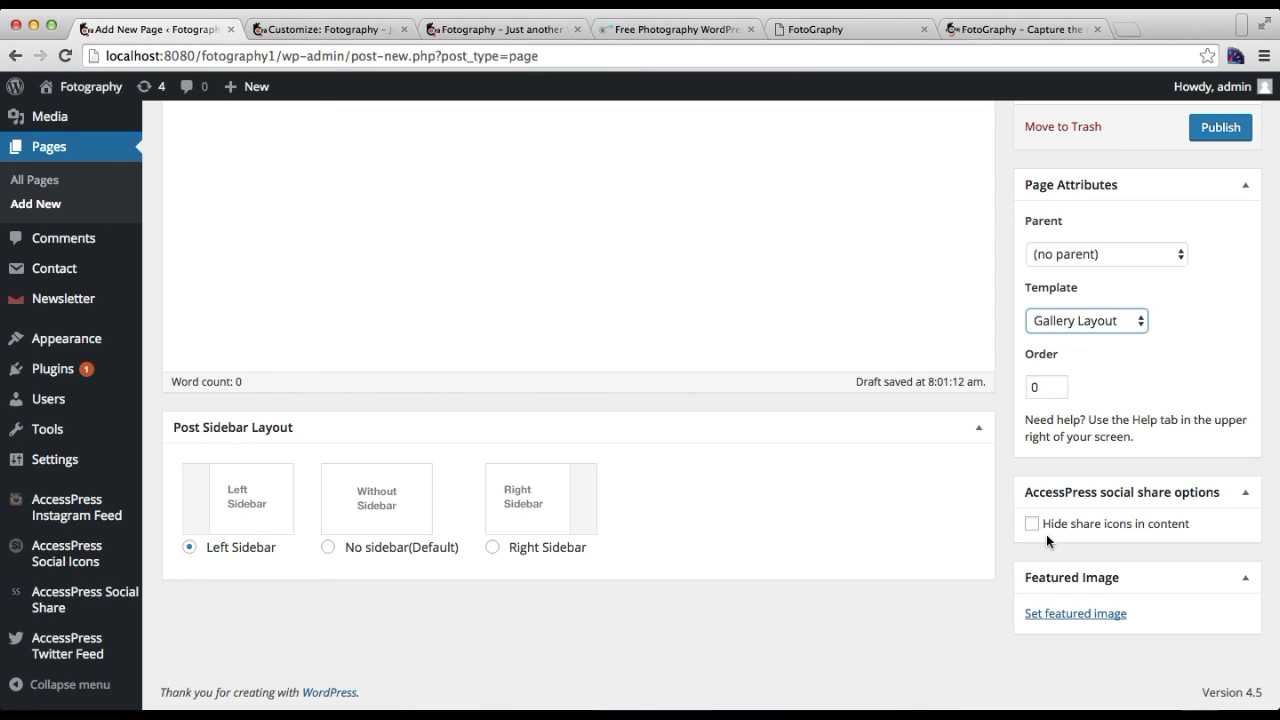
scroll(1150, 345, "up", 4)
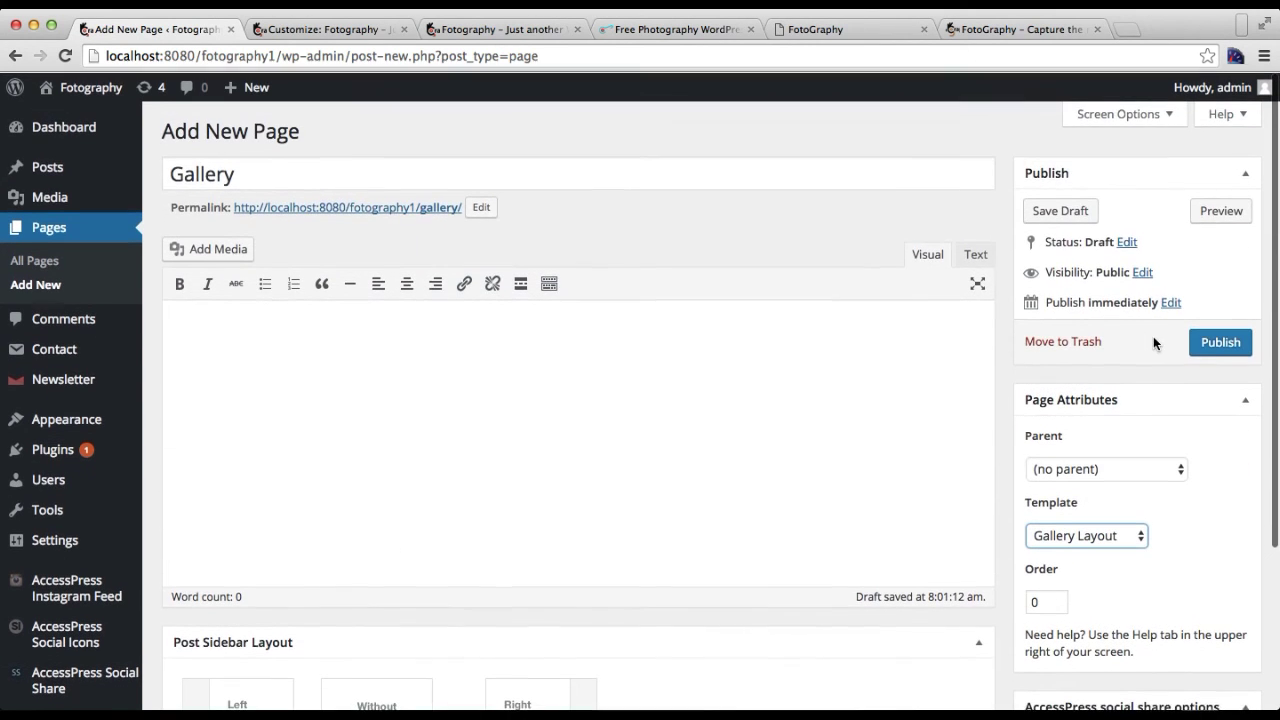
left_click(1207, 344)
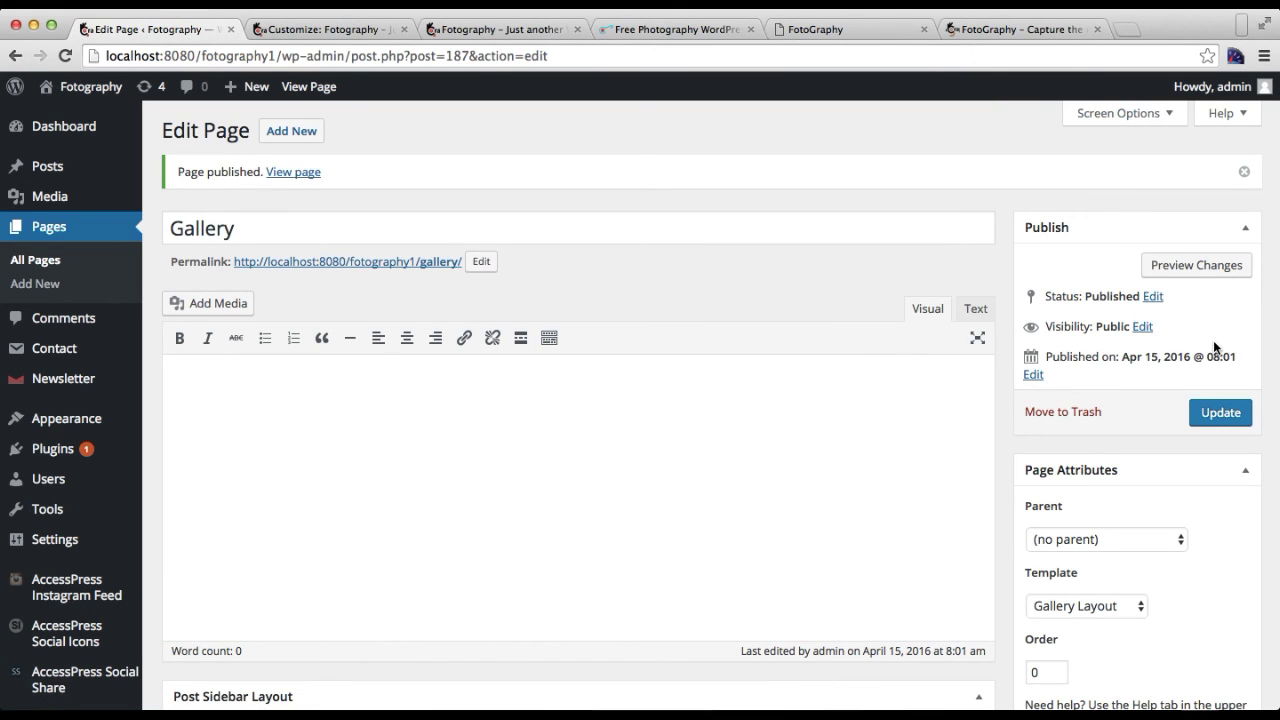
- Switch to the theme customizer and reload it at its main settings list
scroll(543, 429, "down", 1)
scroll(540, 429, "up", 1)
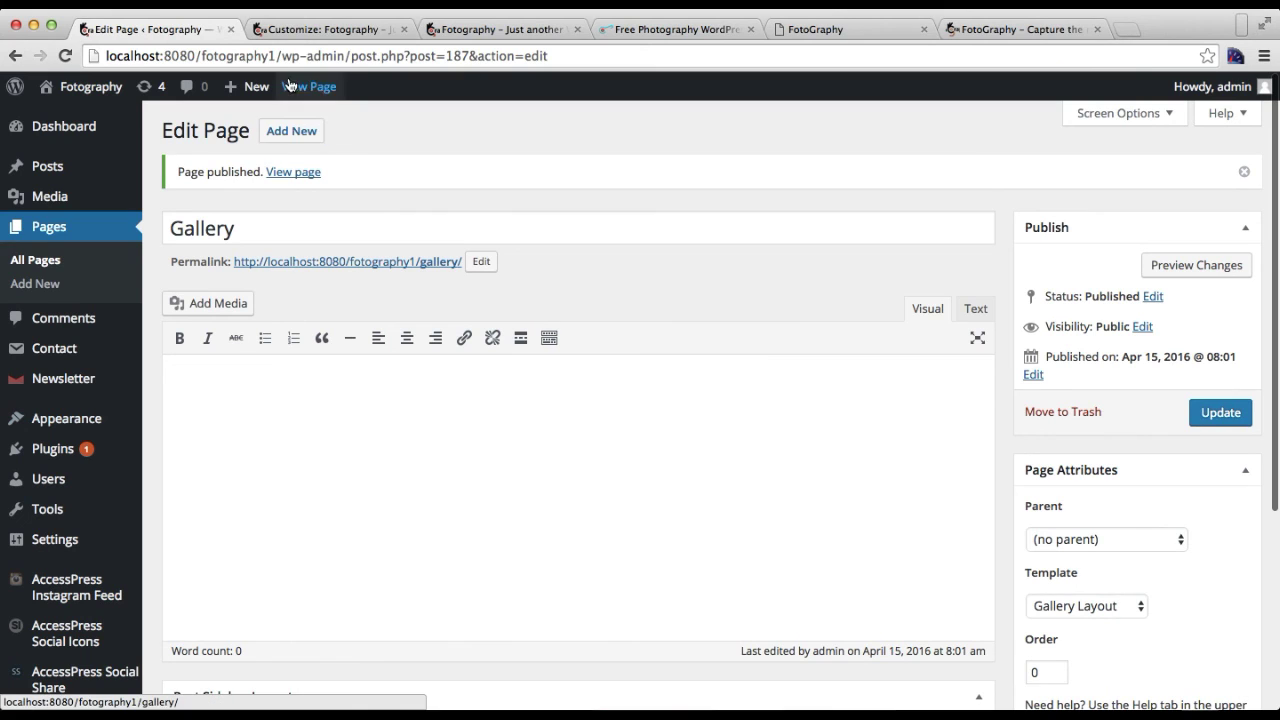
left_click(288, 34)
left_click(286, 54)
key("Return")
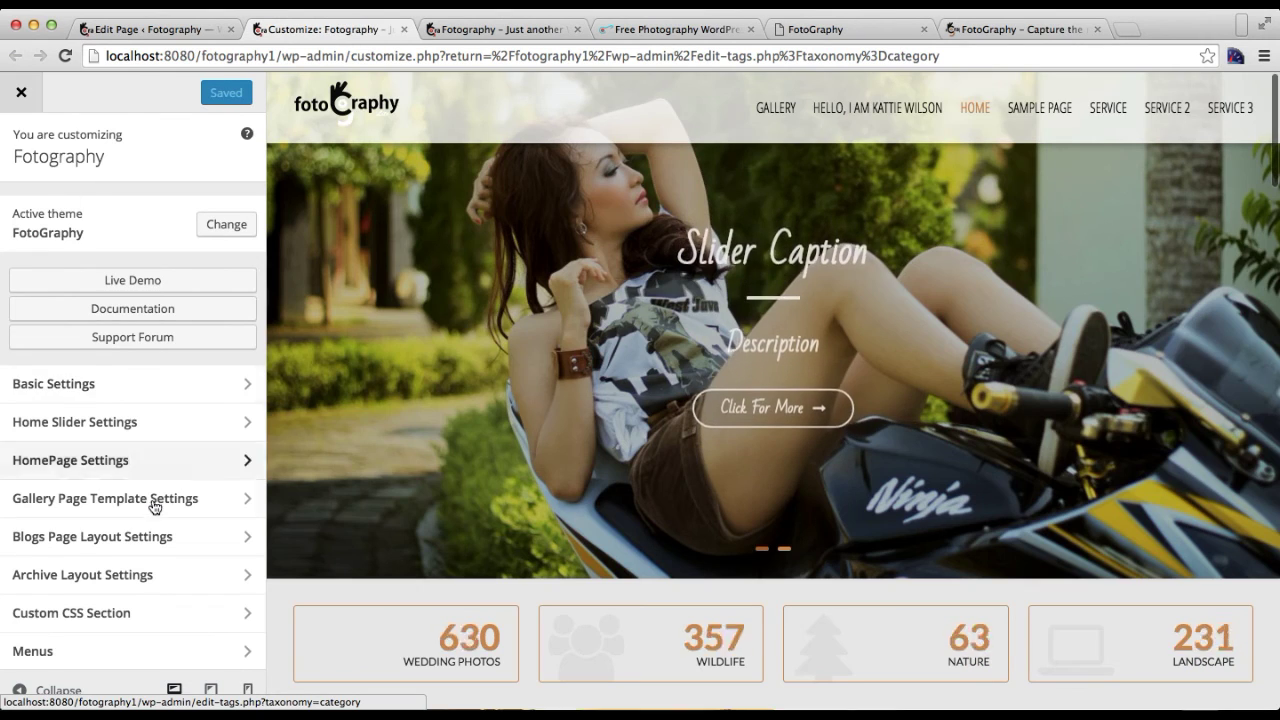
- In the Gallery Page Template Settings, include the Blog, Nature, Test Category and Wedding Photos categories, leaving Uncategorized out
scroll(154, 505, "down", 2)
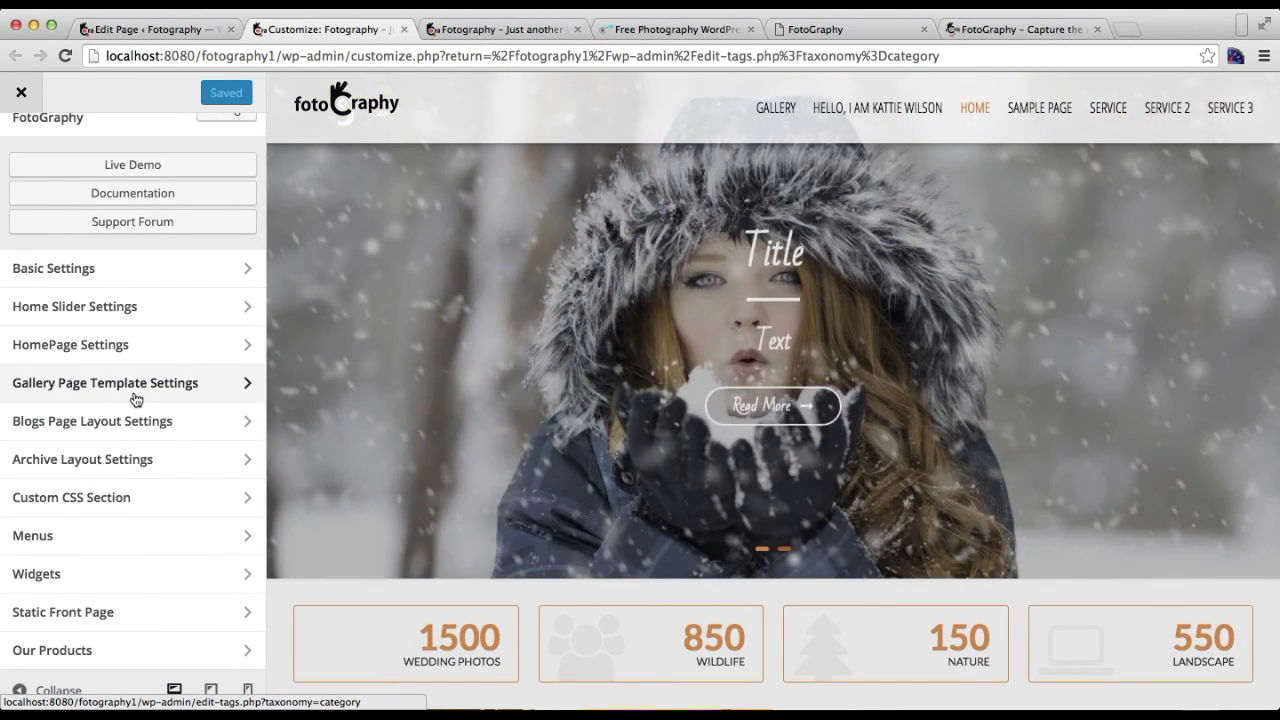
left_click(130, 398)
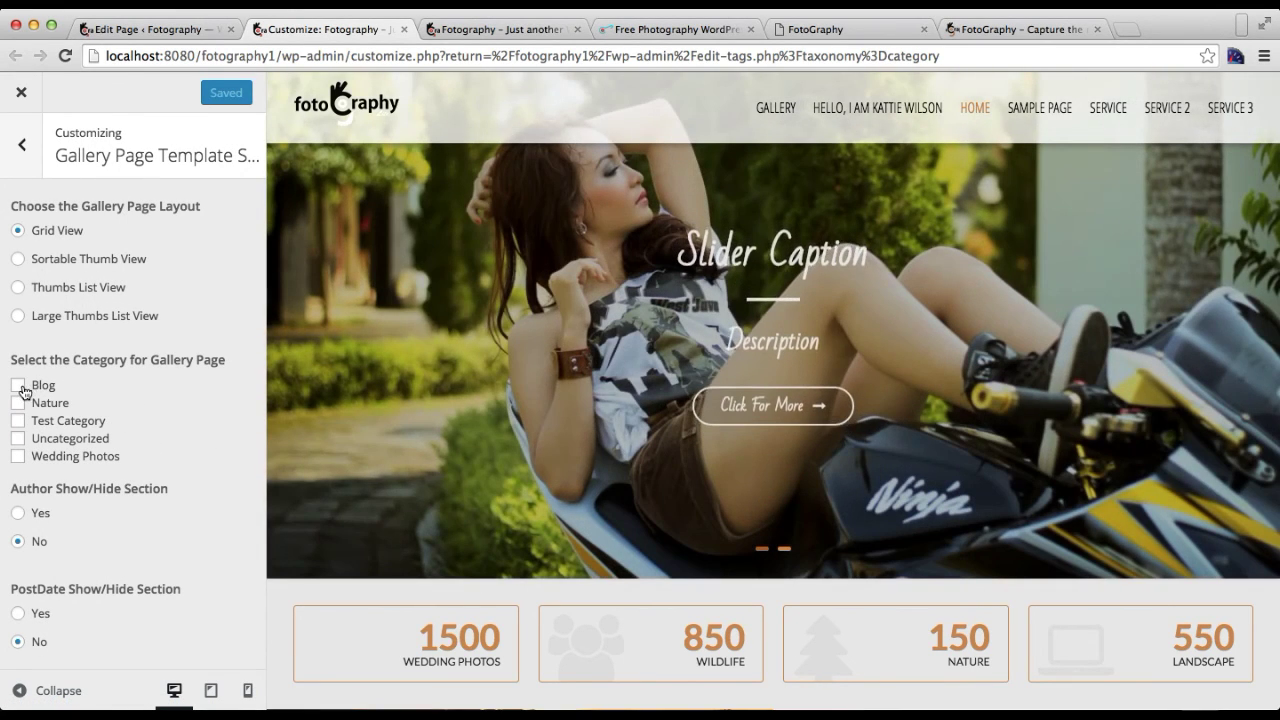
left_click(19, 388)
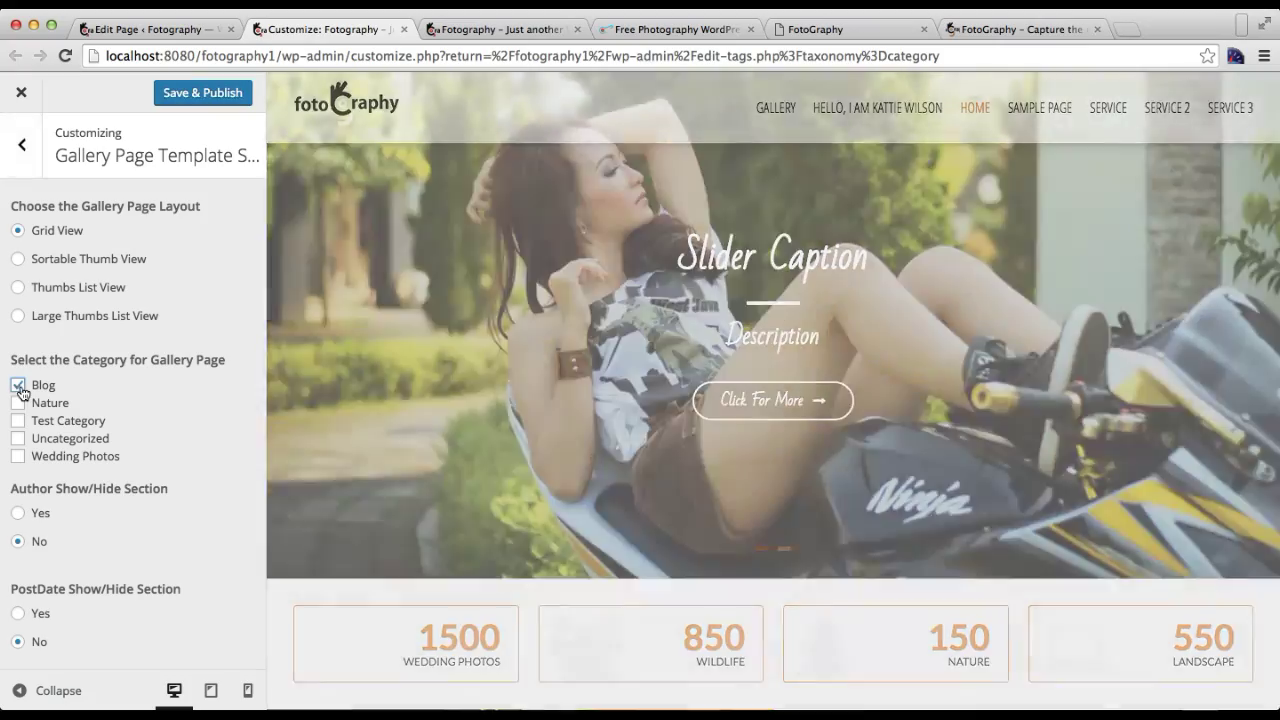
left_click(18, 404)
left_click(19, 422)
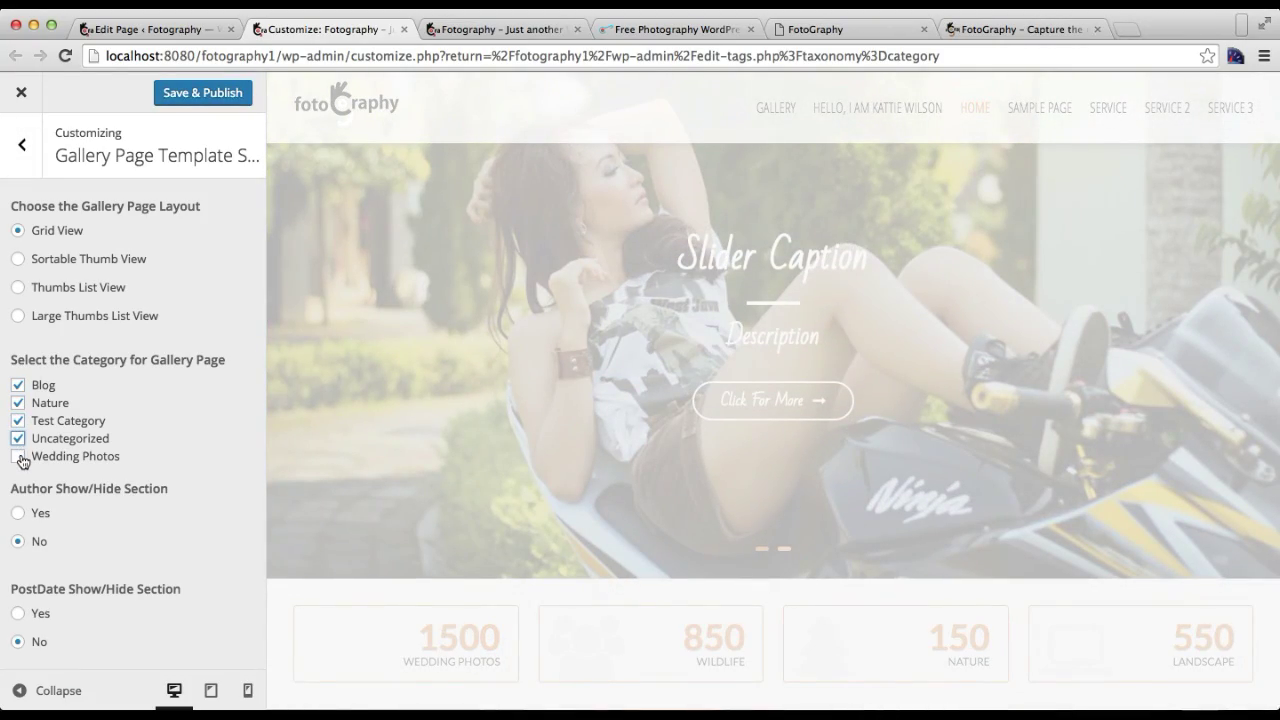
left_click(20, 458)
left_click(20, 439)
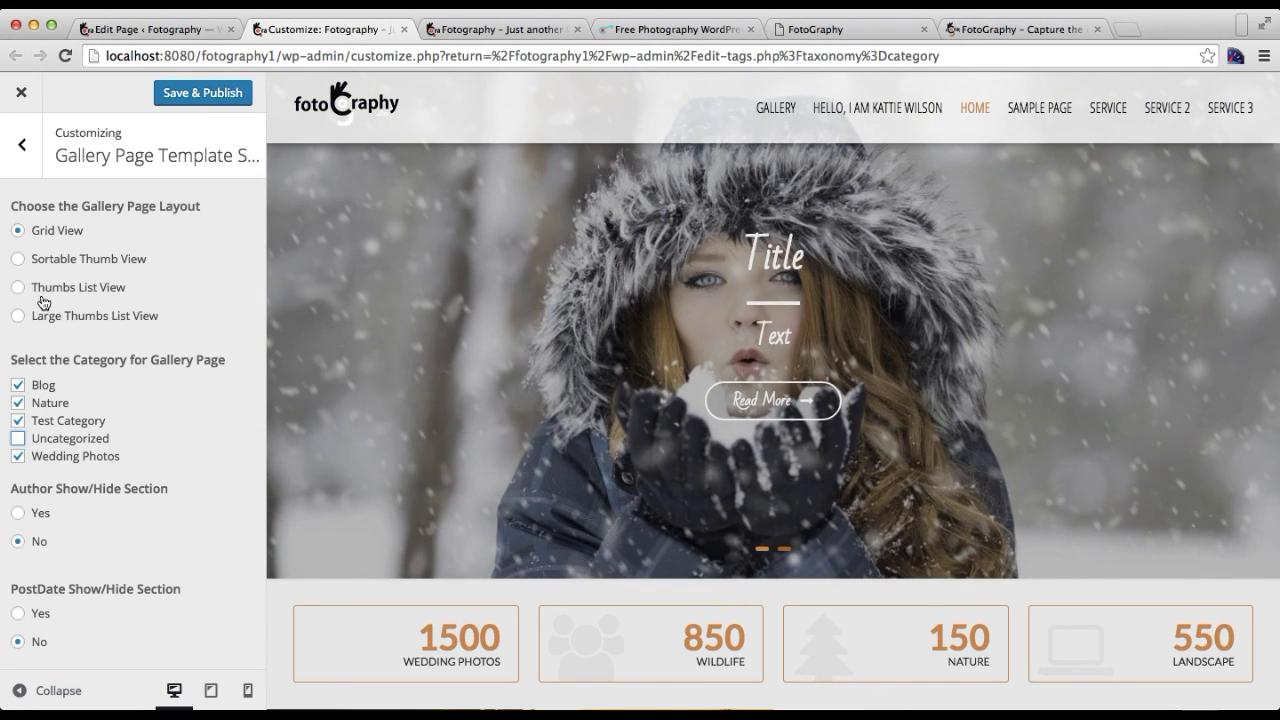
- Set the gallery page layout to Sortable Thumb View, publish the changes and return to the main customizer settings
left_click(17, 260)
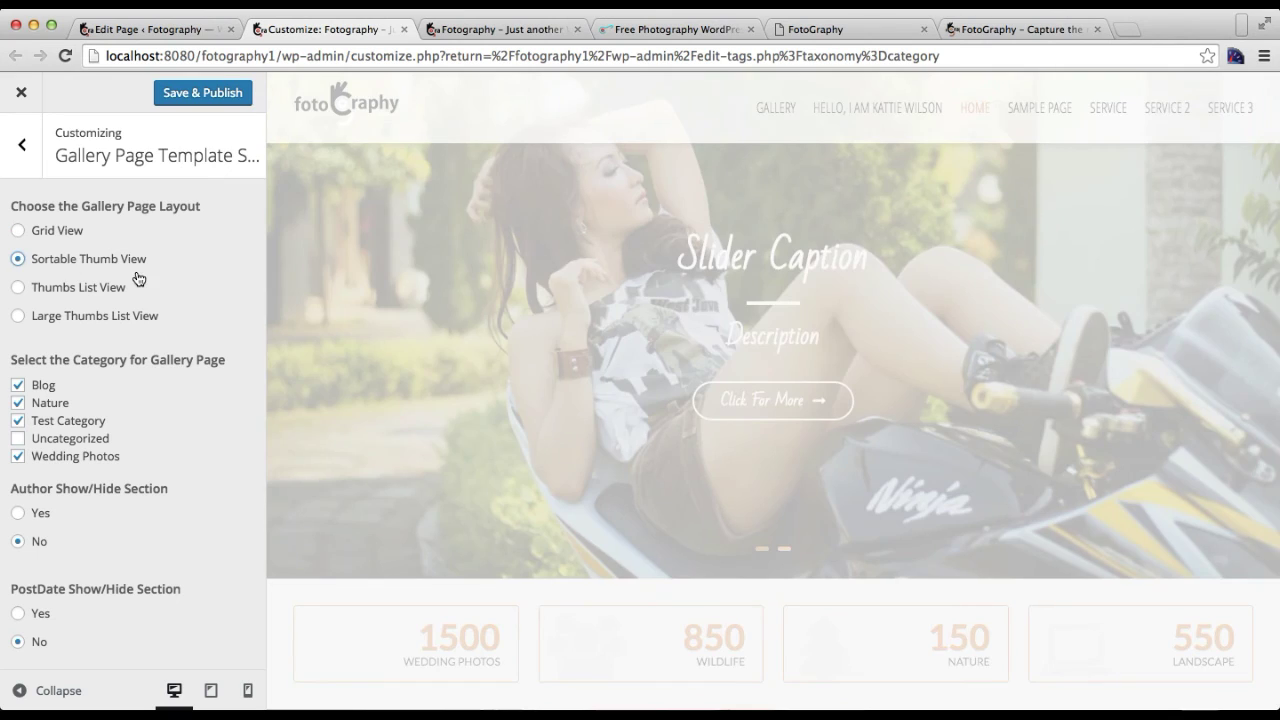
scroll(145, 355, "down", 4)
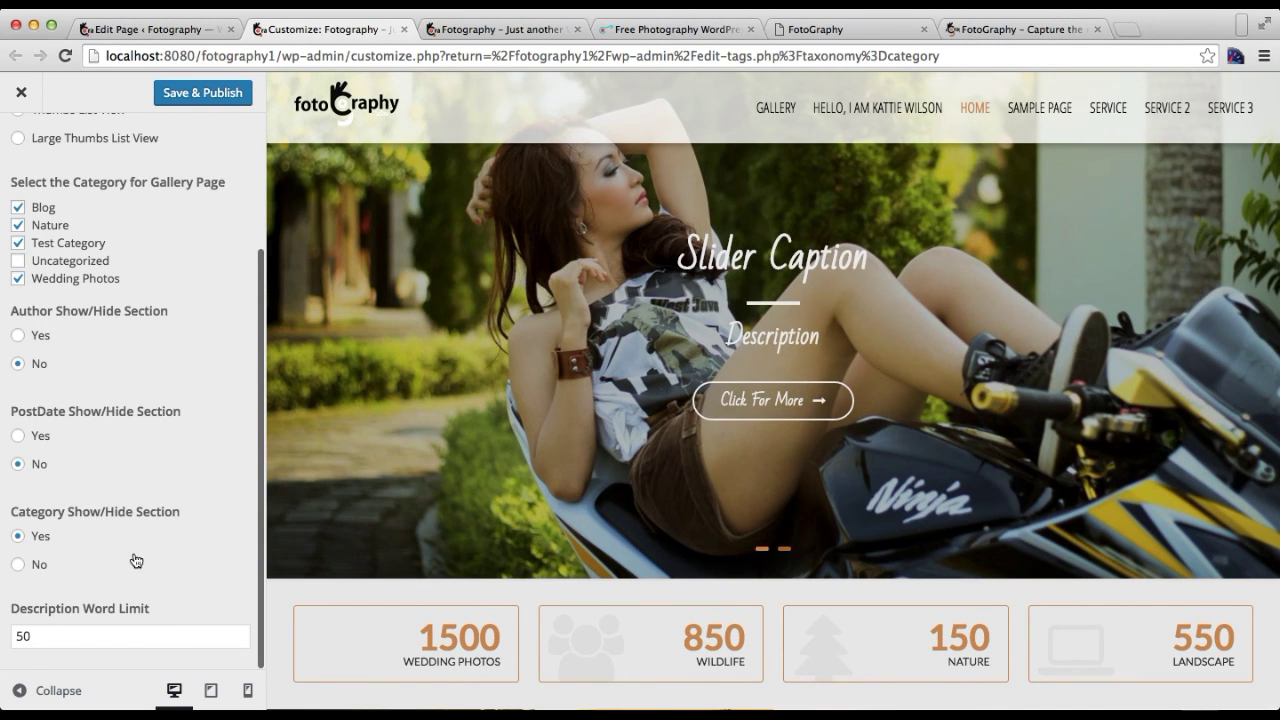
scroll(136, 560, "up", 4)
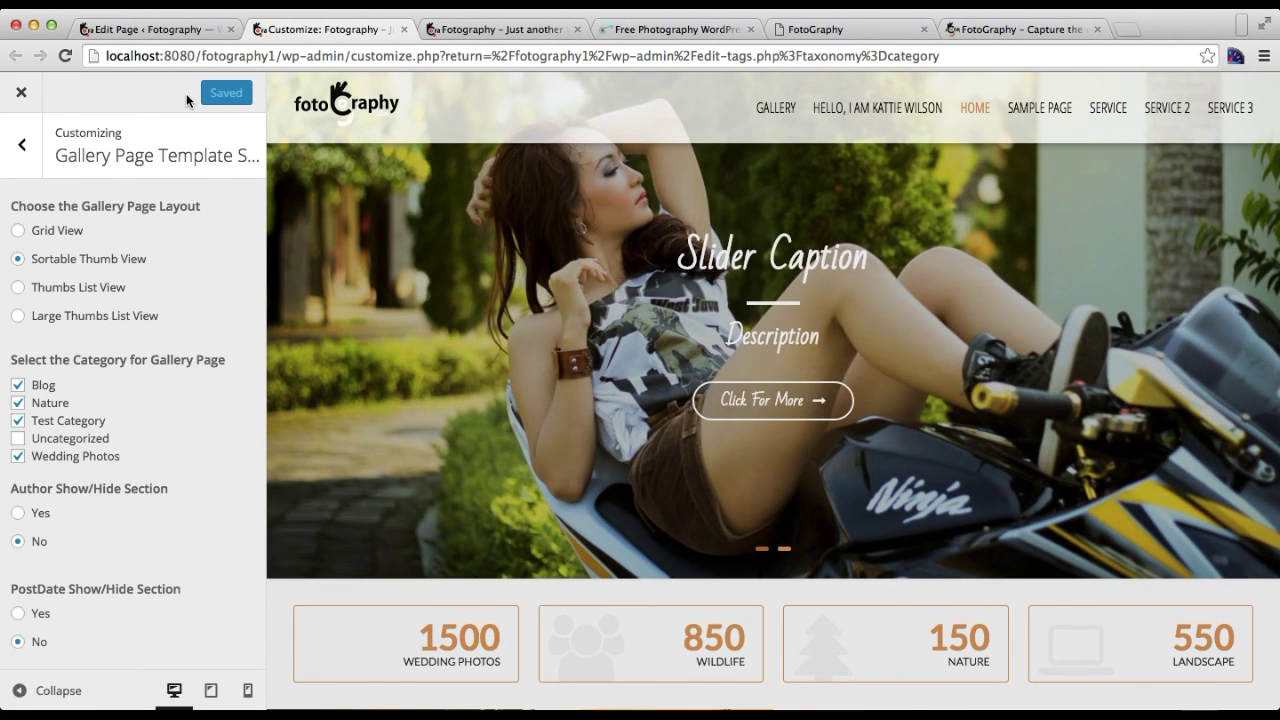
left_click(21, 145)
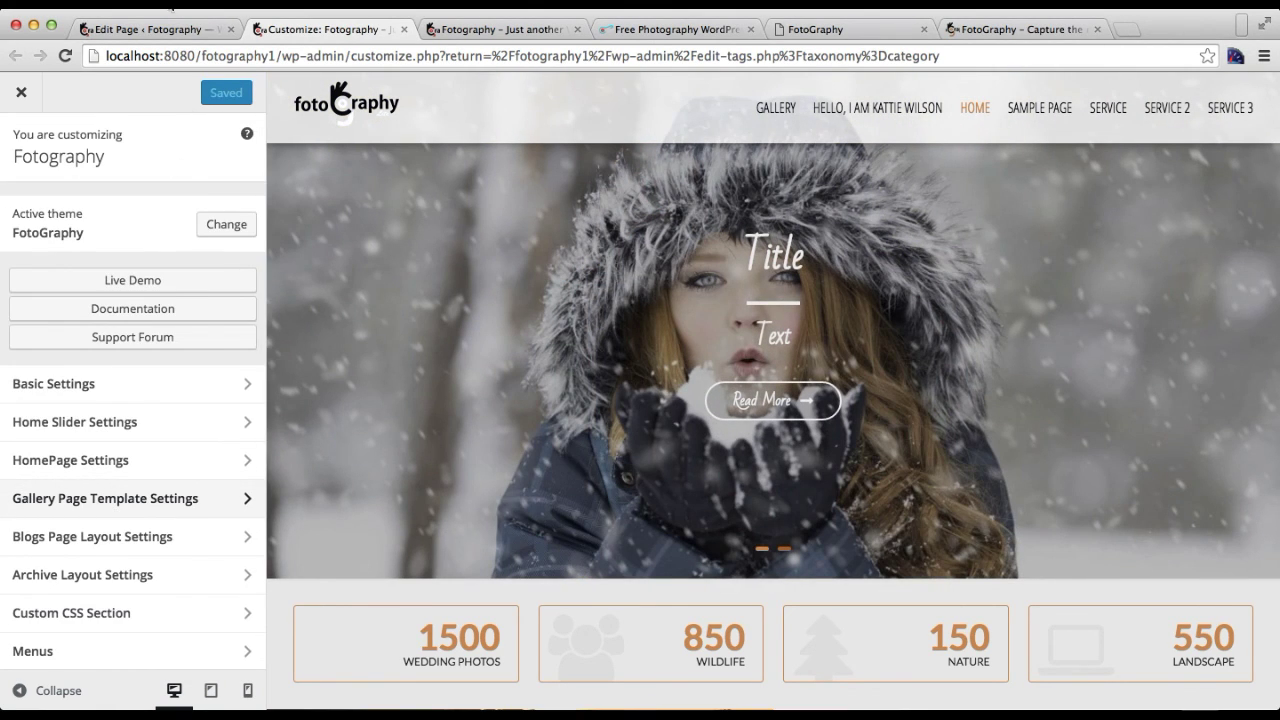
- Switch to the WordPress dashboard's menu management and create a new menu named "Primary Menu"
left_click(168, 31)
mouse_move(80, 433)
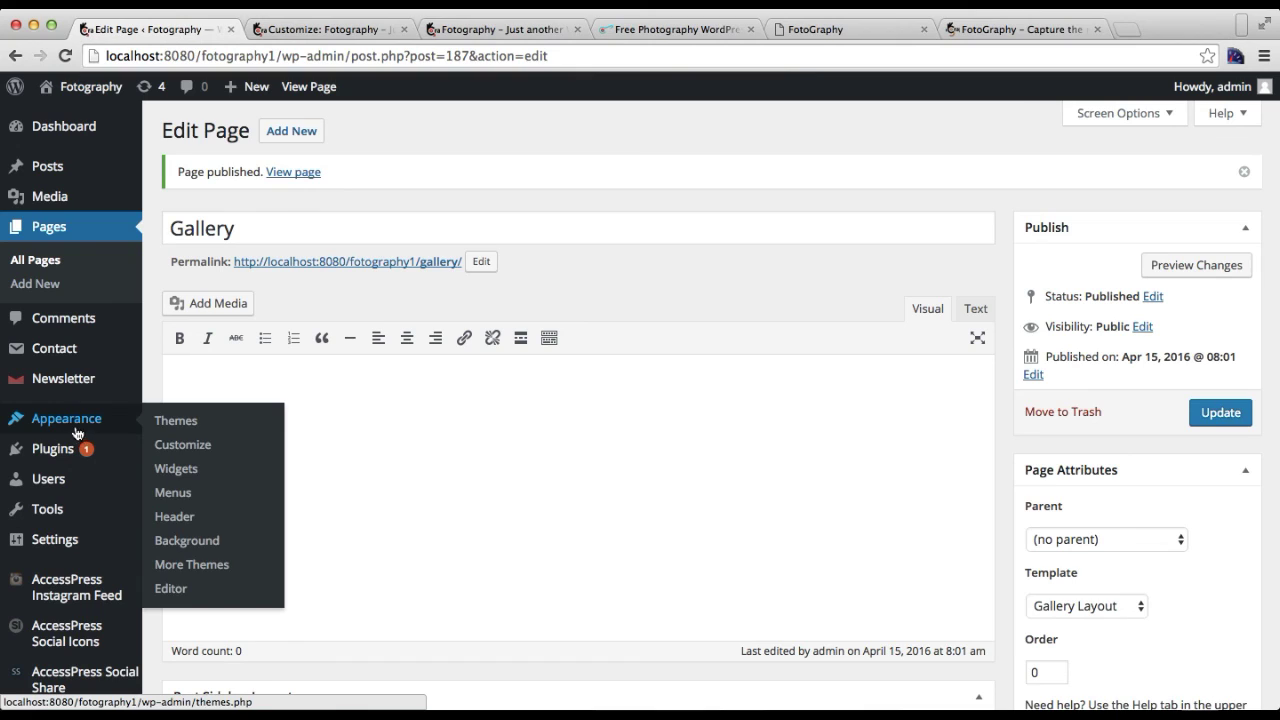
left_click(172, 493)
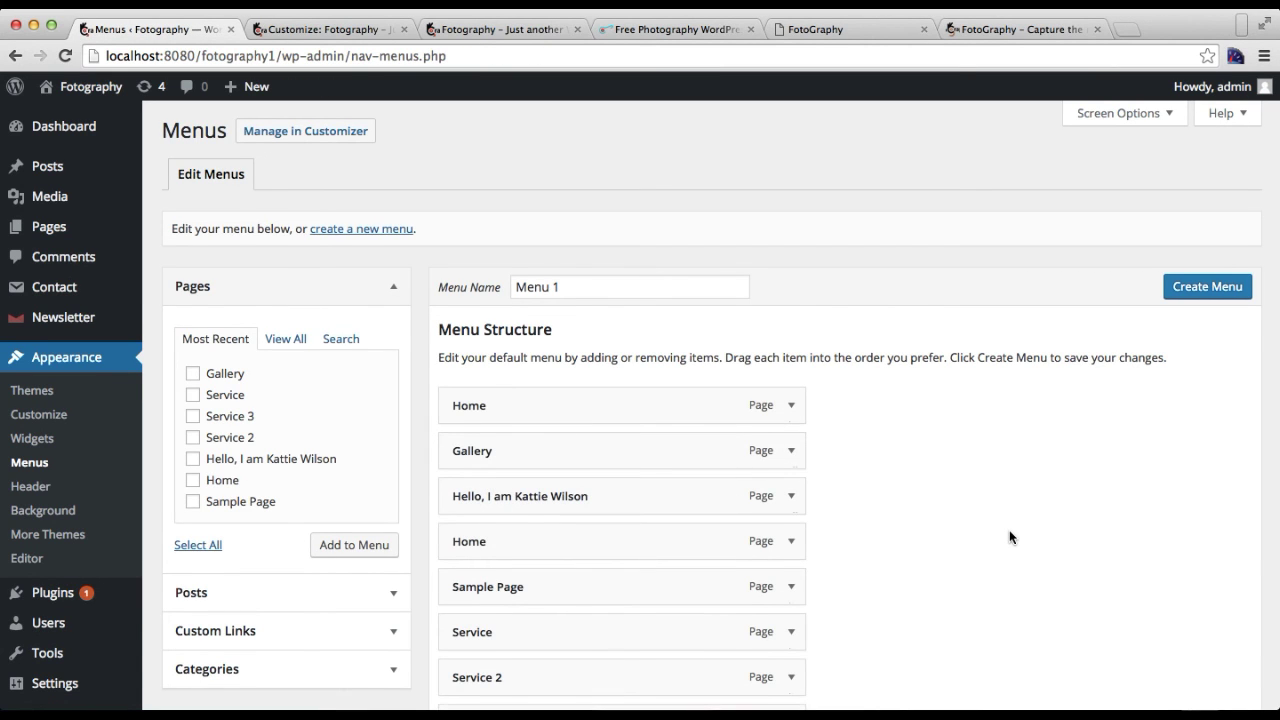
scroll(1008, 534, "down", 3)
scroll(1008, 537, "up", 3)
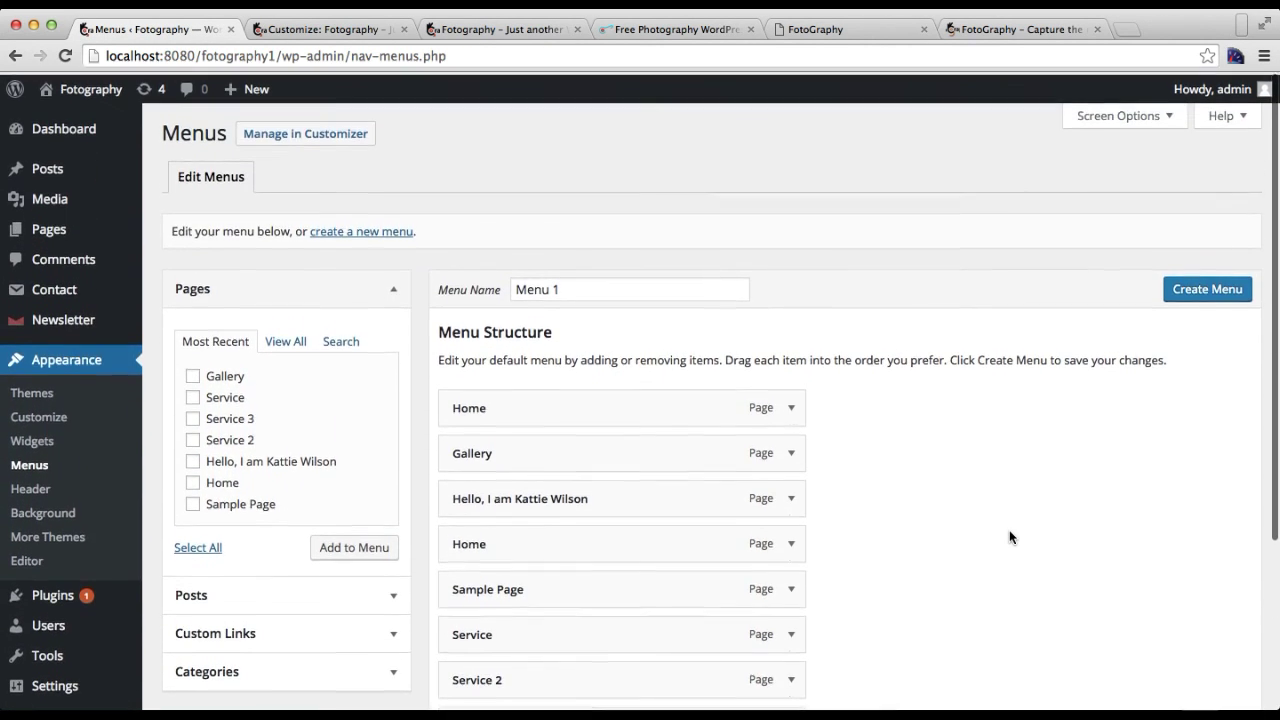
left_click(381, 236)
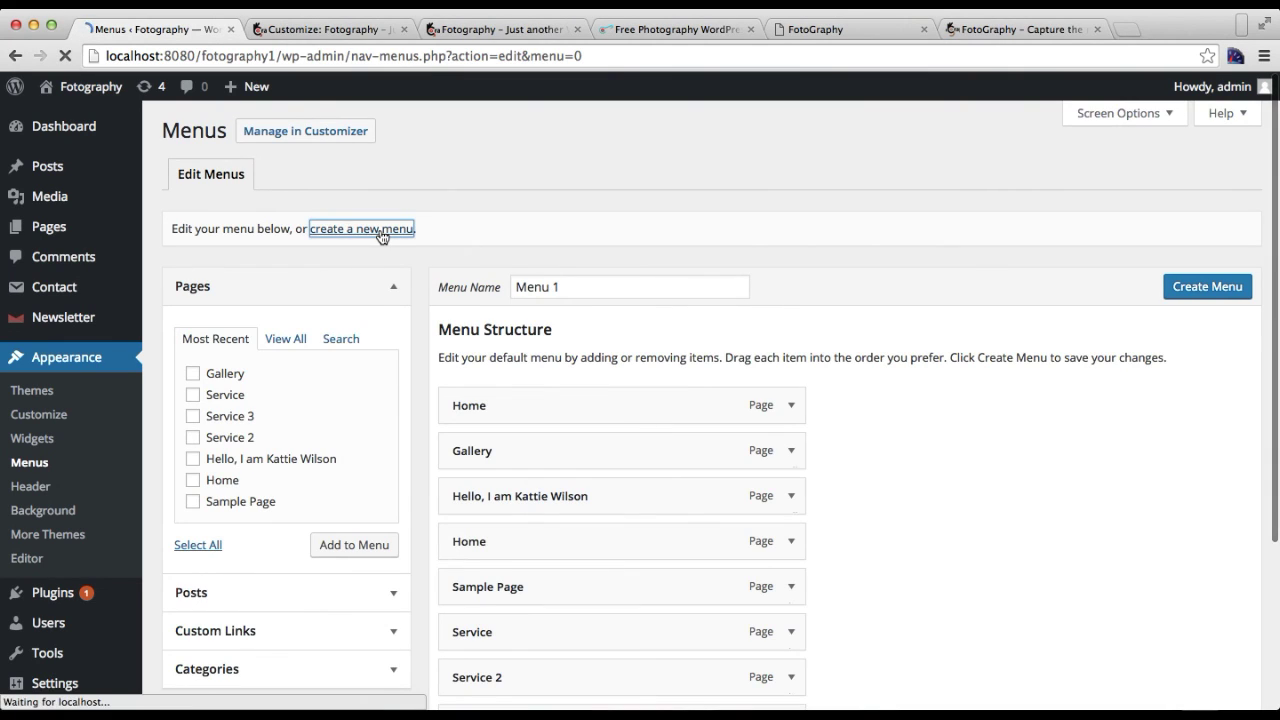
left_click(538, 289)
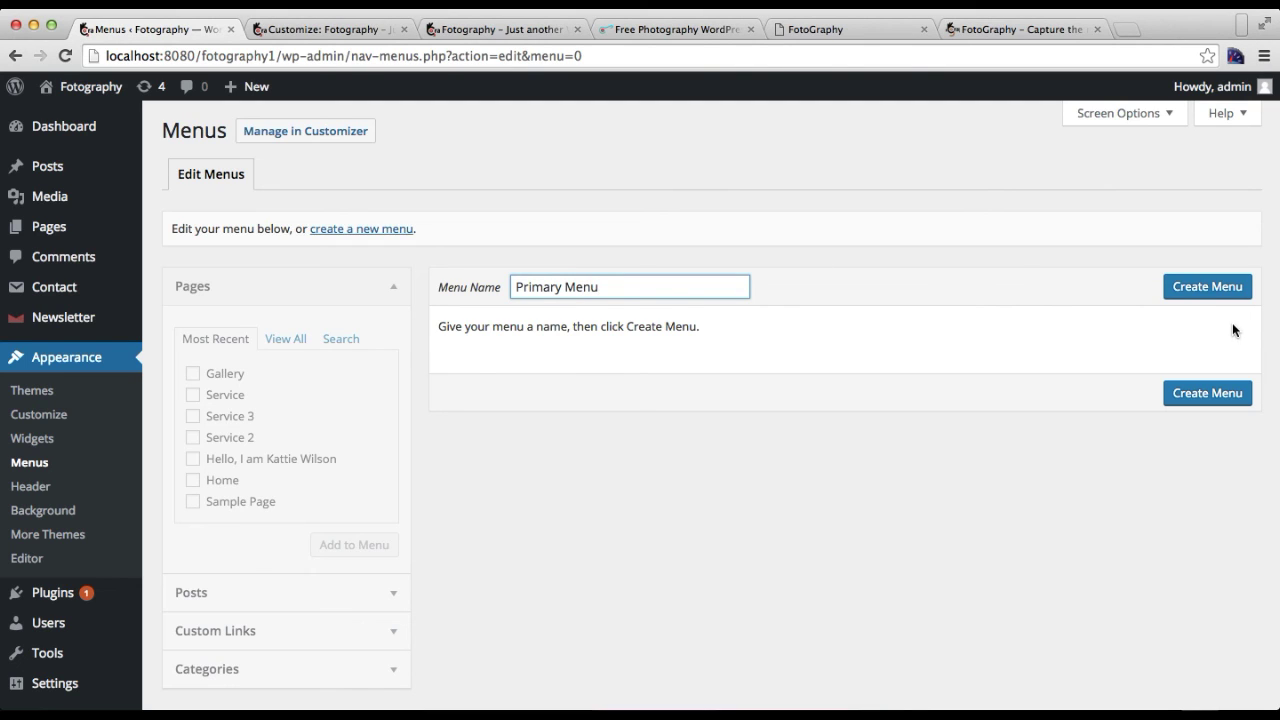
left_click(1207, 287)
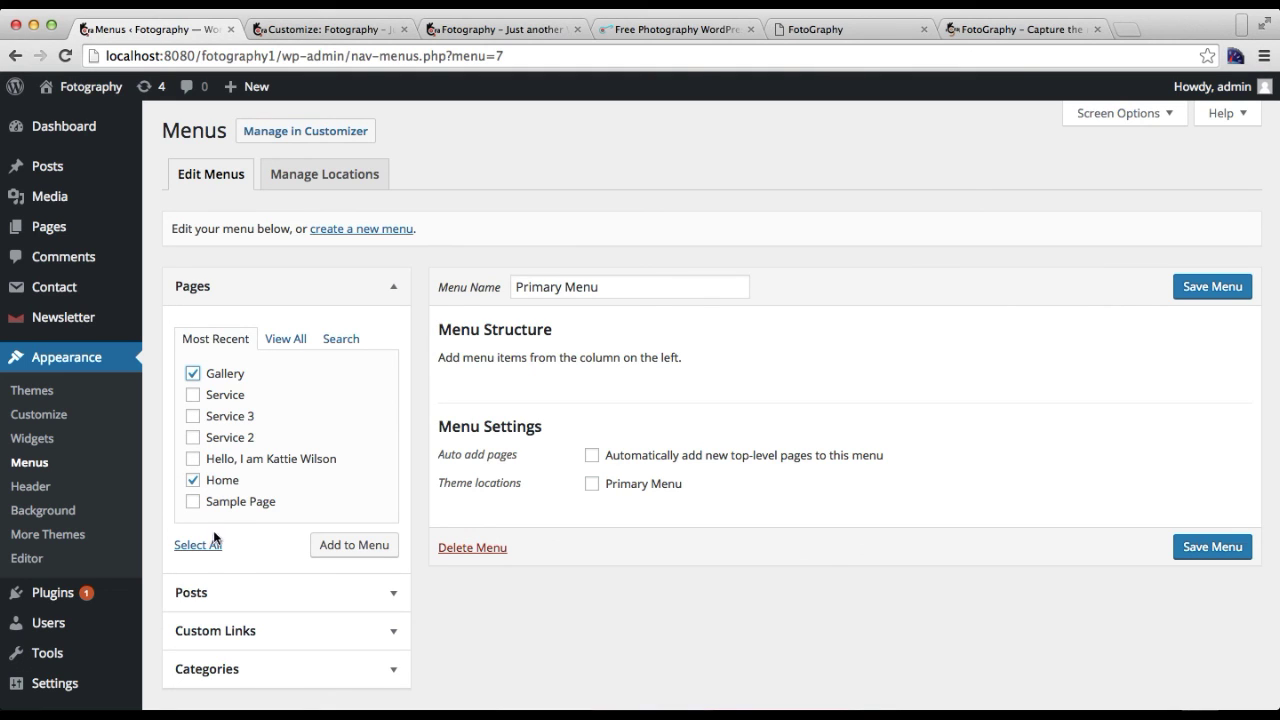
- Add the Home and Gallery pages to the menu with Home first, assign it to the Primary Menu location and save
left_click(354, 545)
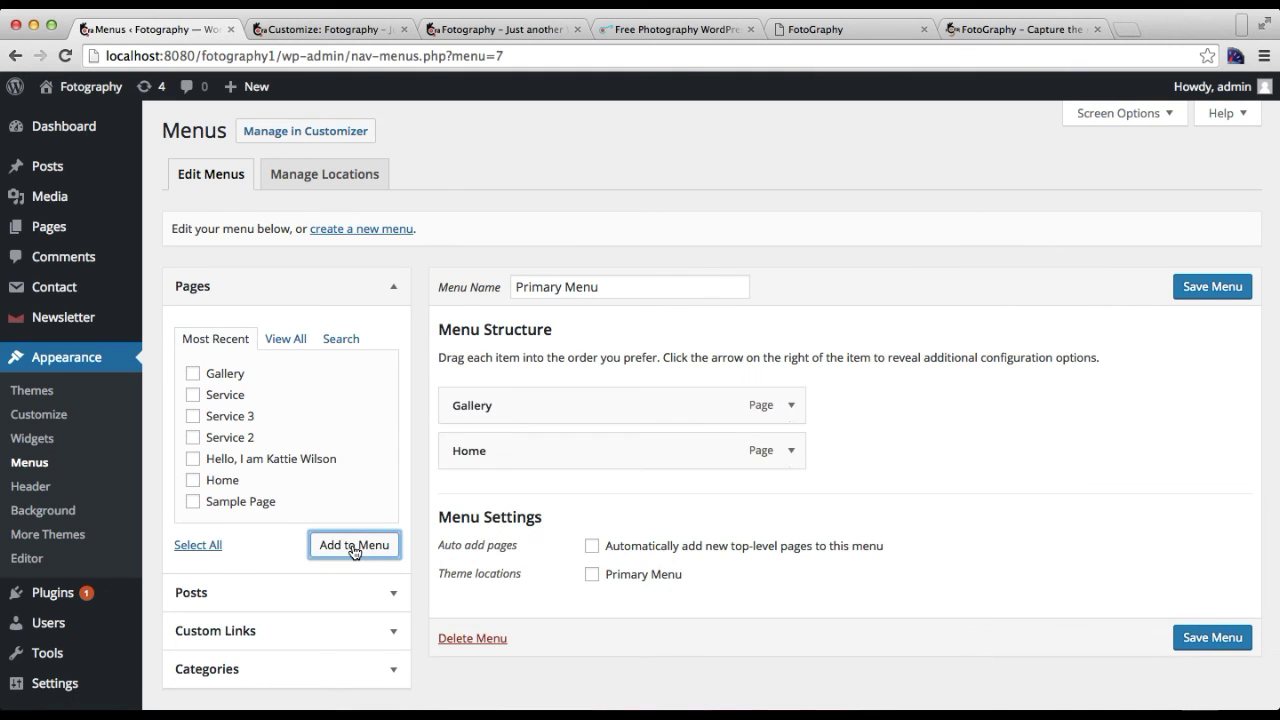
scroll(609, 493, "down", 2)
left_click_drag(586, 354, 577, 294)
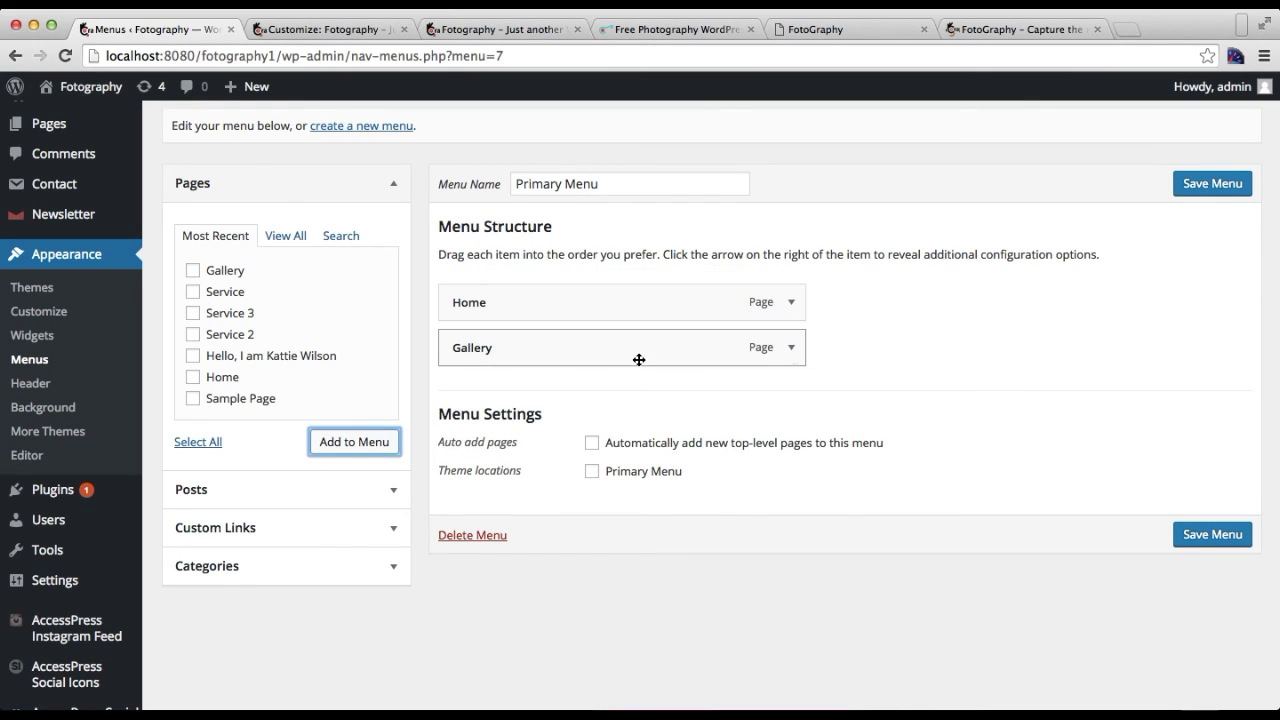
left_click(592, 472)
left_click(1203, 540)
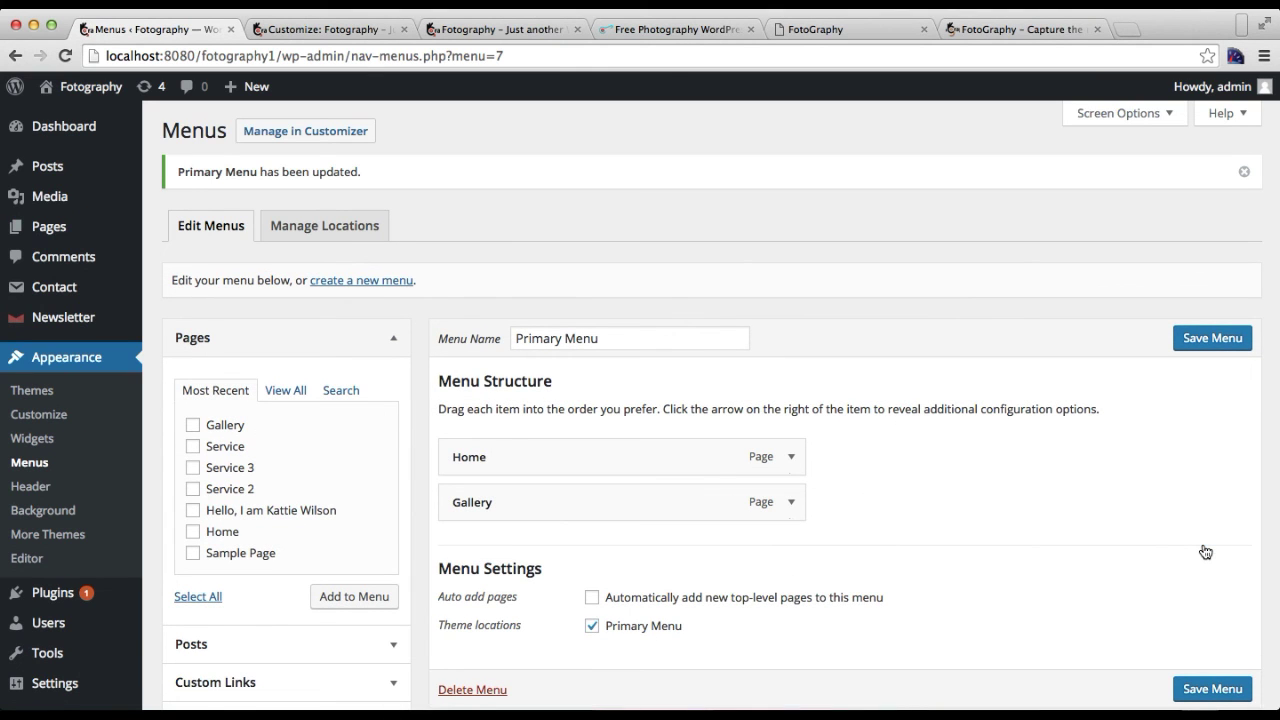
- Switch to the live site, reload the homepage, open the Gallery page from the navigation and look through its images
left_click(476, 30)
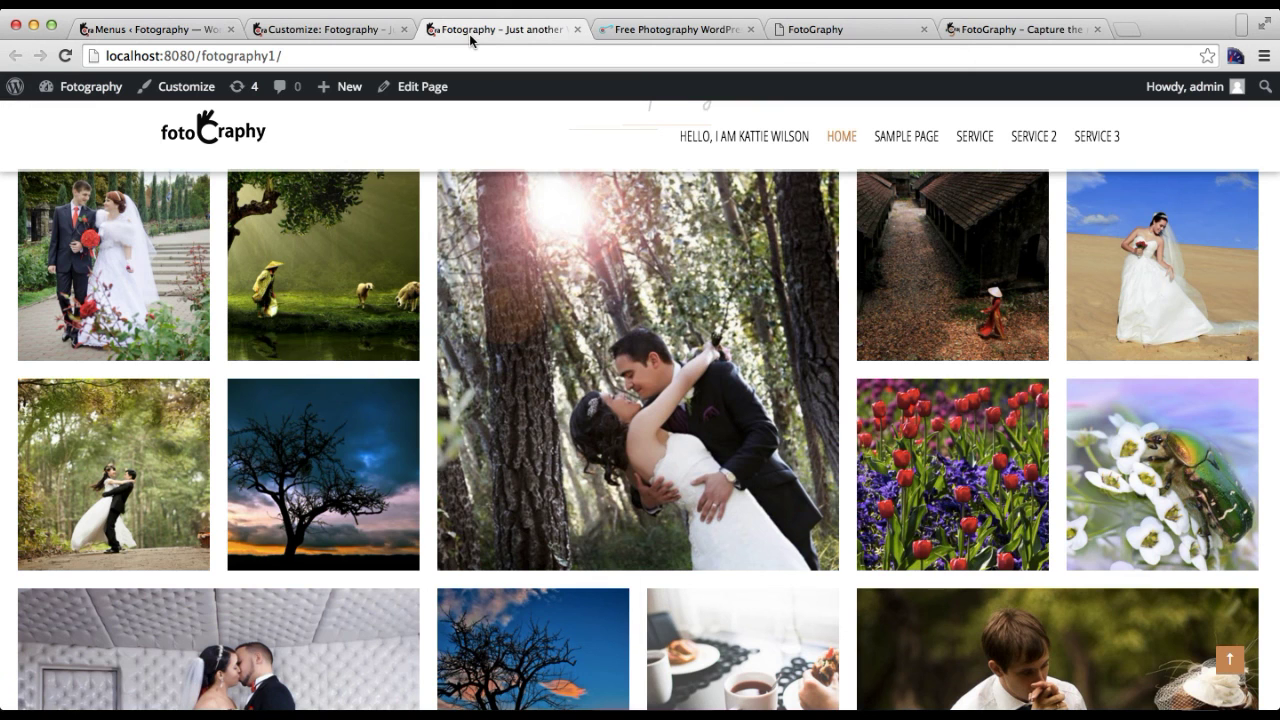
left_click(439, 58)
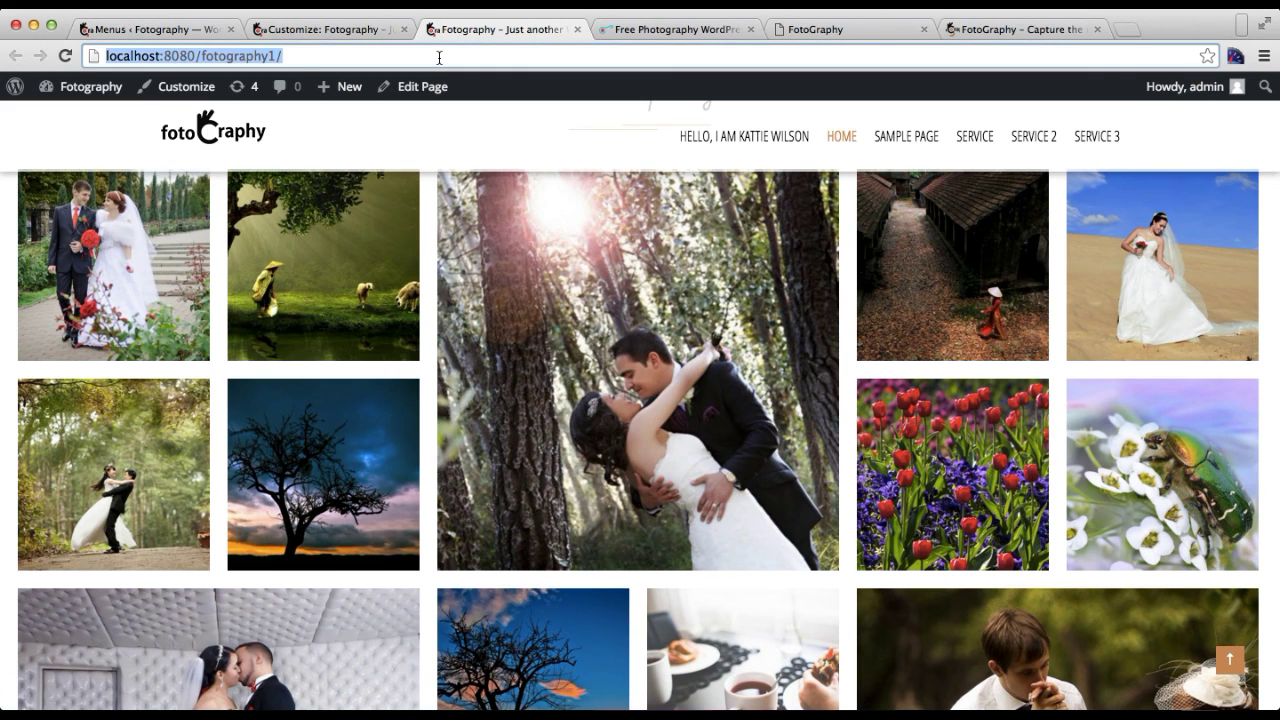
key("Return")
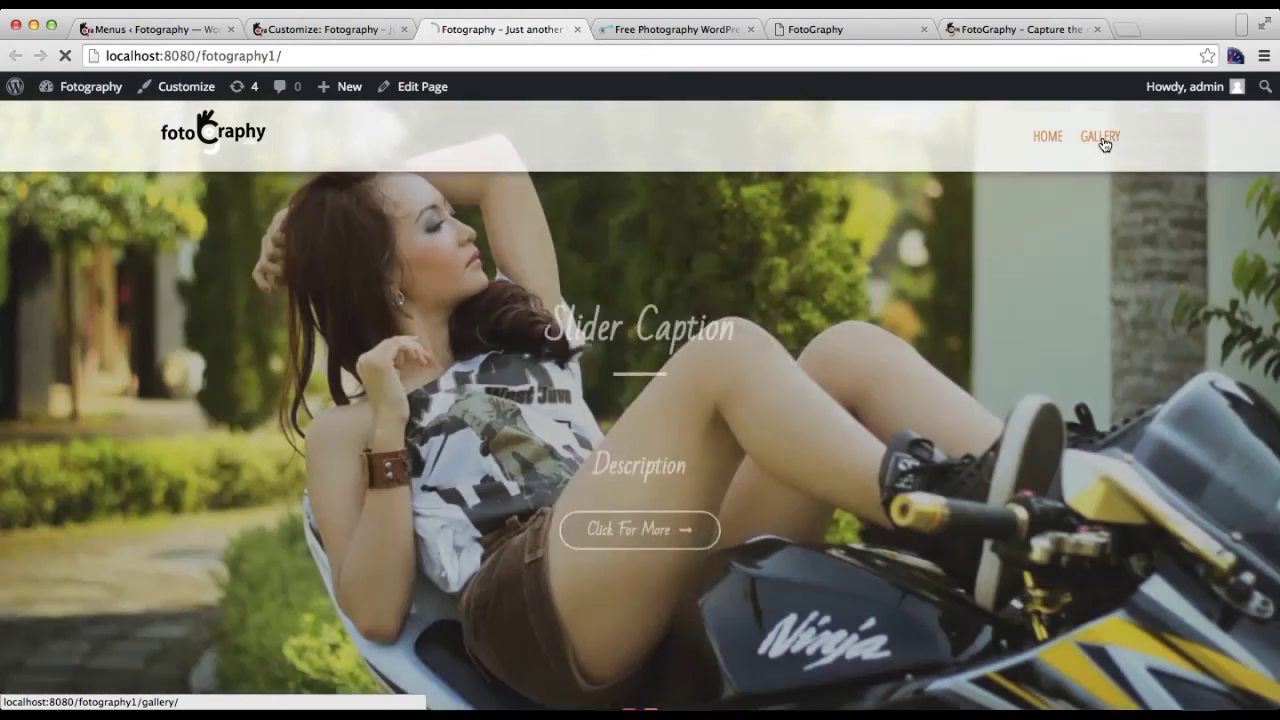
left_click(1101, 138)
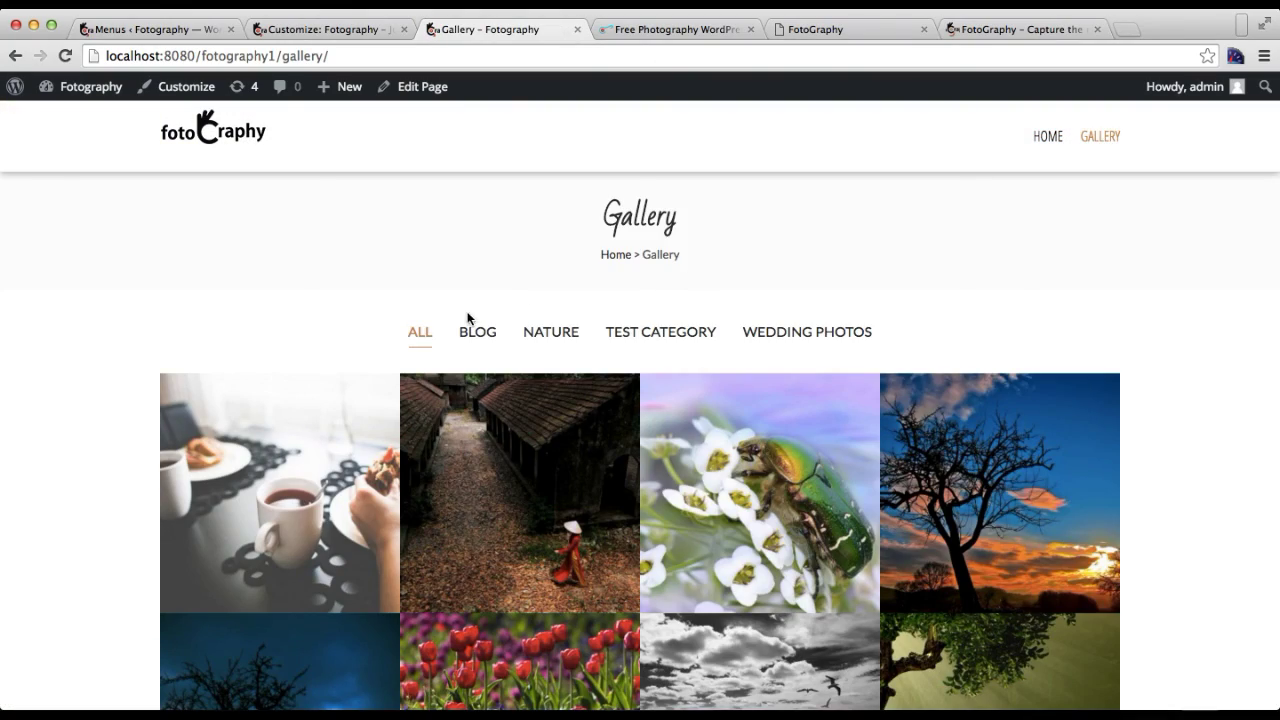
scroll(614, 424, "down", 5)
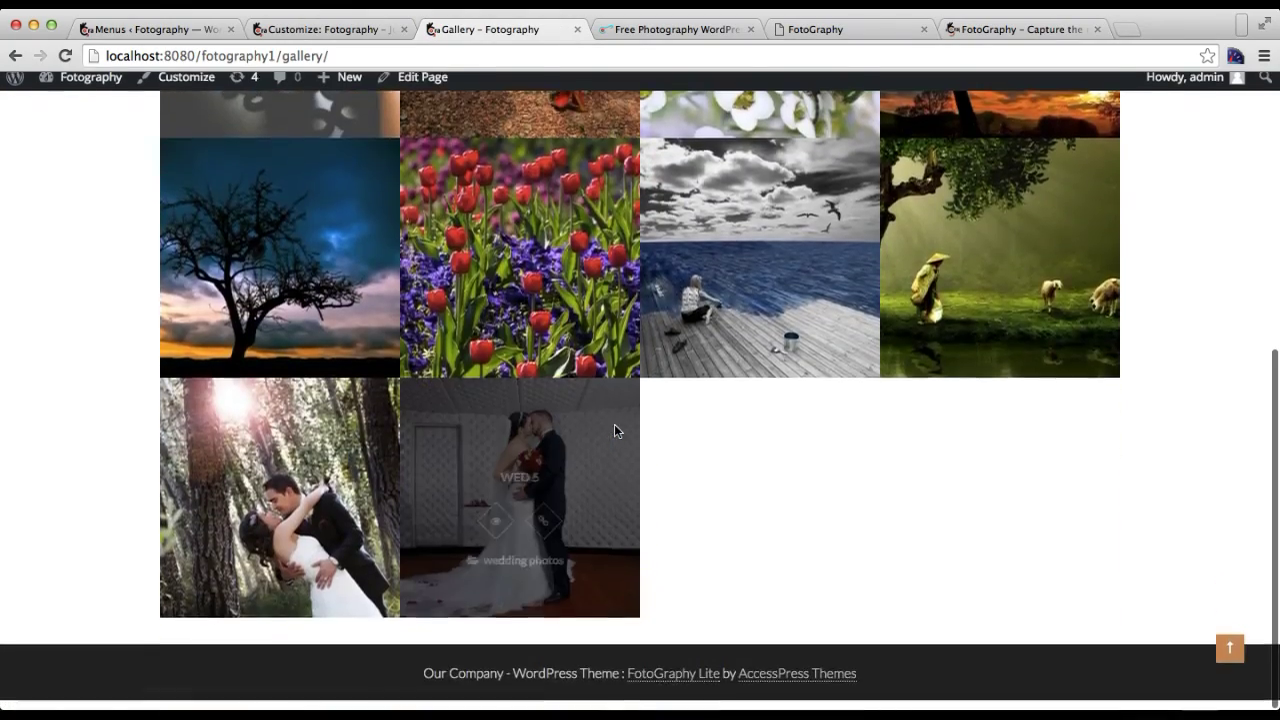
scroll(614, 424, "up", 5)
scroll(614, 430, "up", 1)
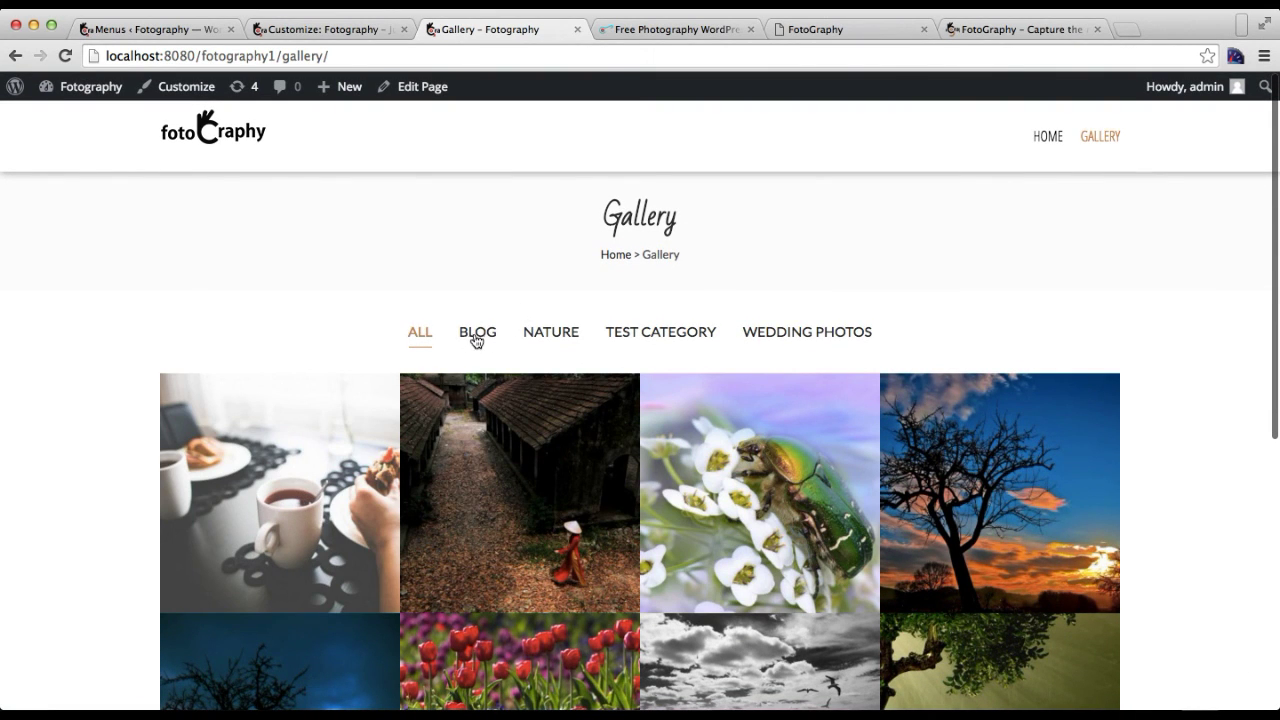
- Filter the gallery by Wedding Photos, Test Category, Nature and Blog, then return to Wedding Photos and inspect its thumbnails
left_click(778, 333)
left_click(660, 334)
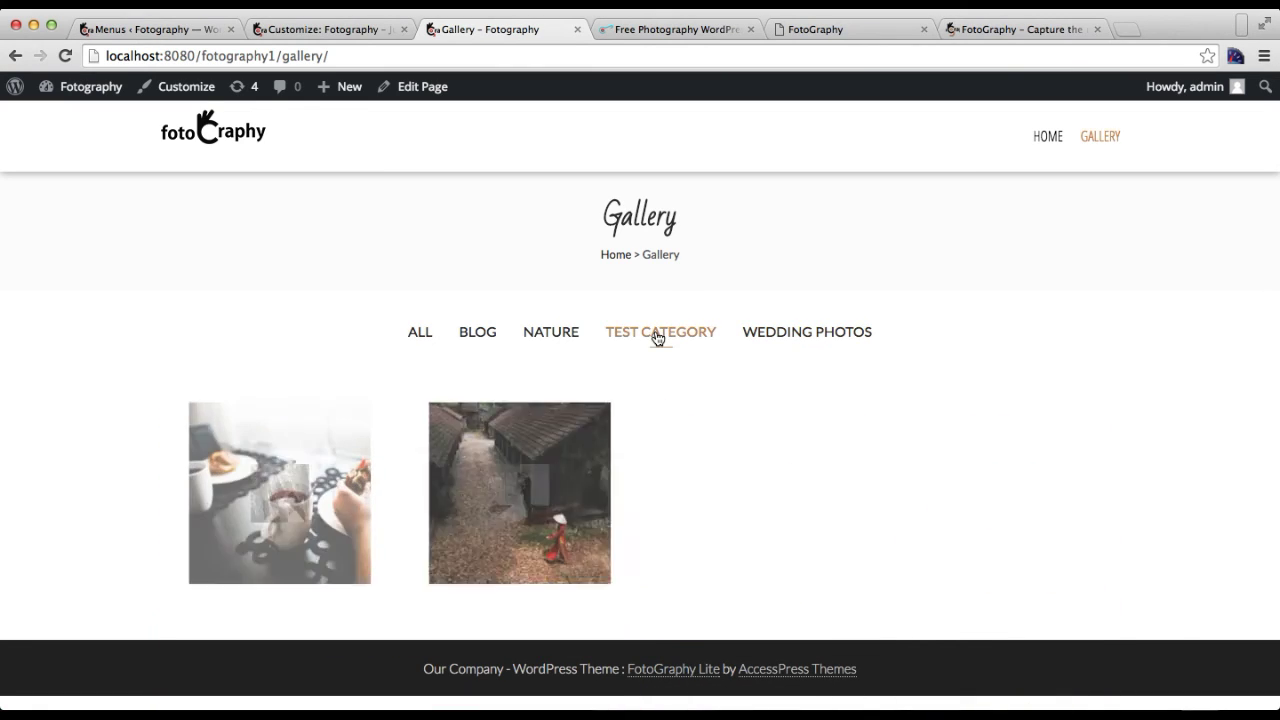
left_click(549, 334)
left_click(480, 335)
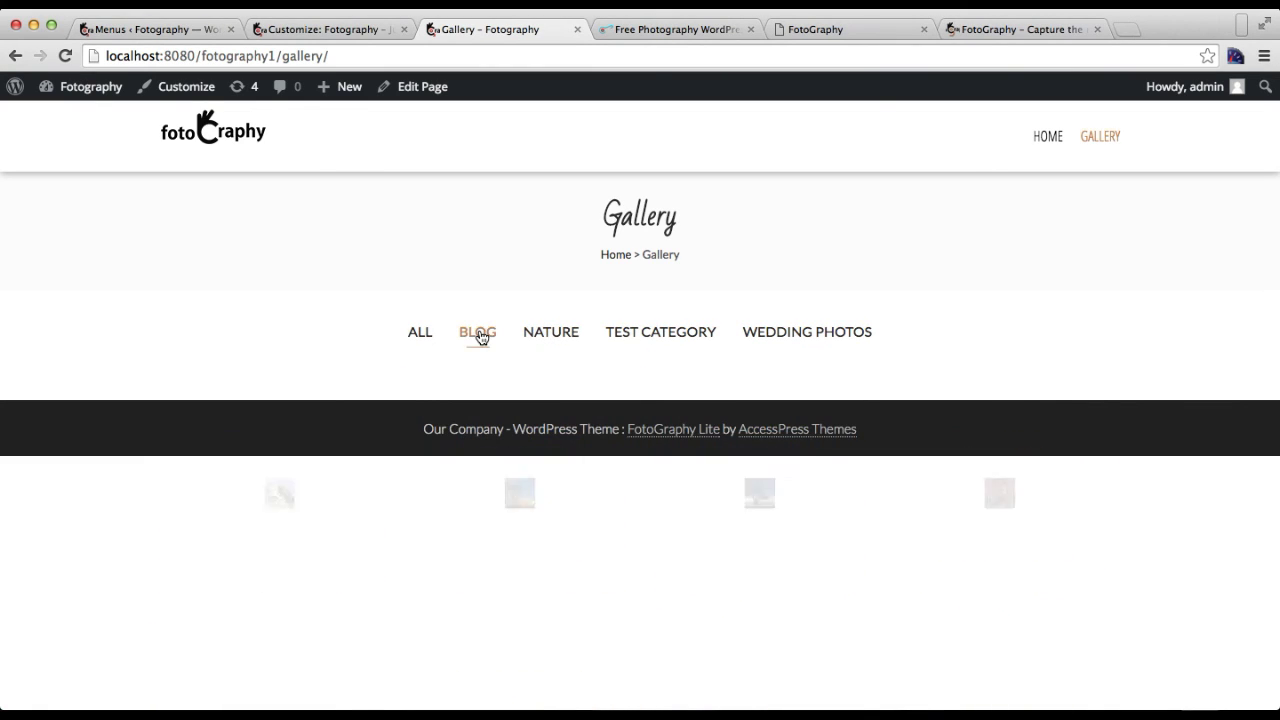
left_click(766, 340)
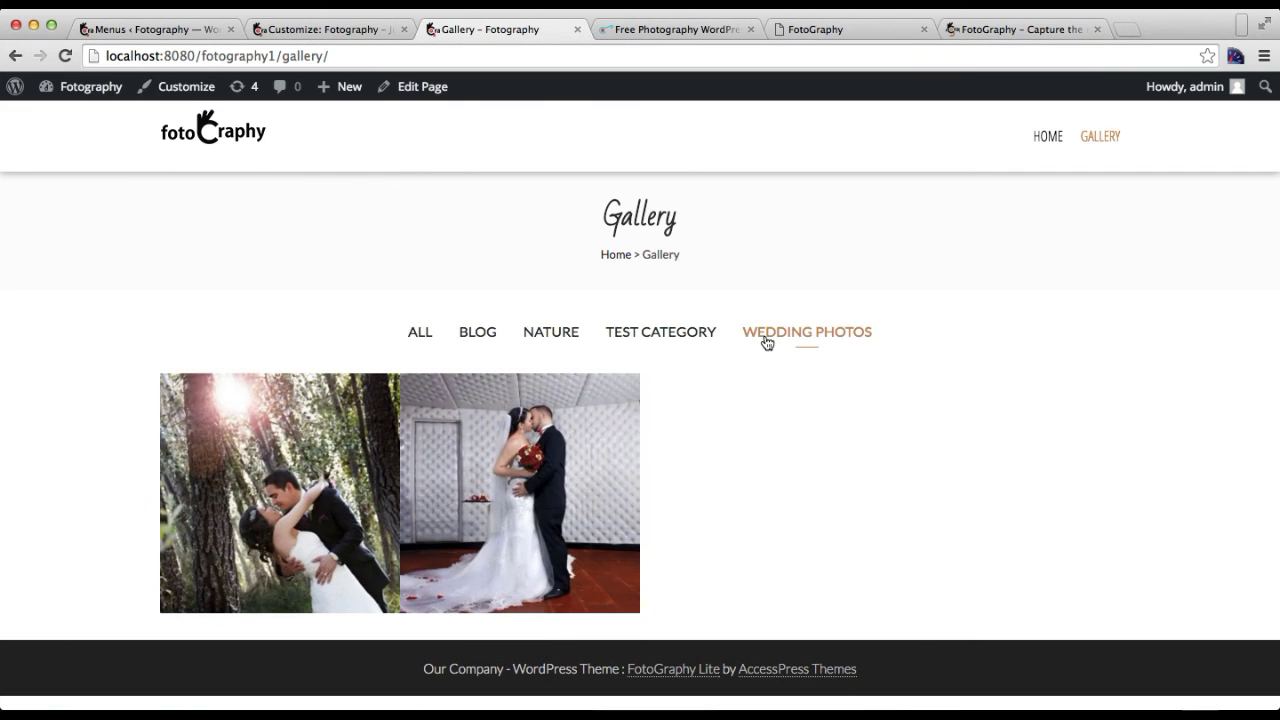
mouse_move(580, 458)
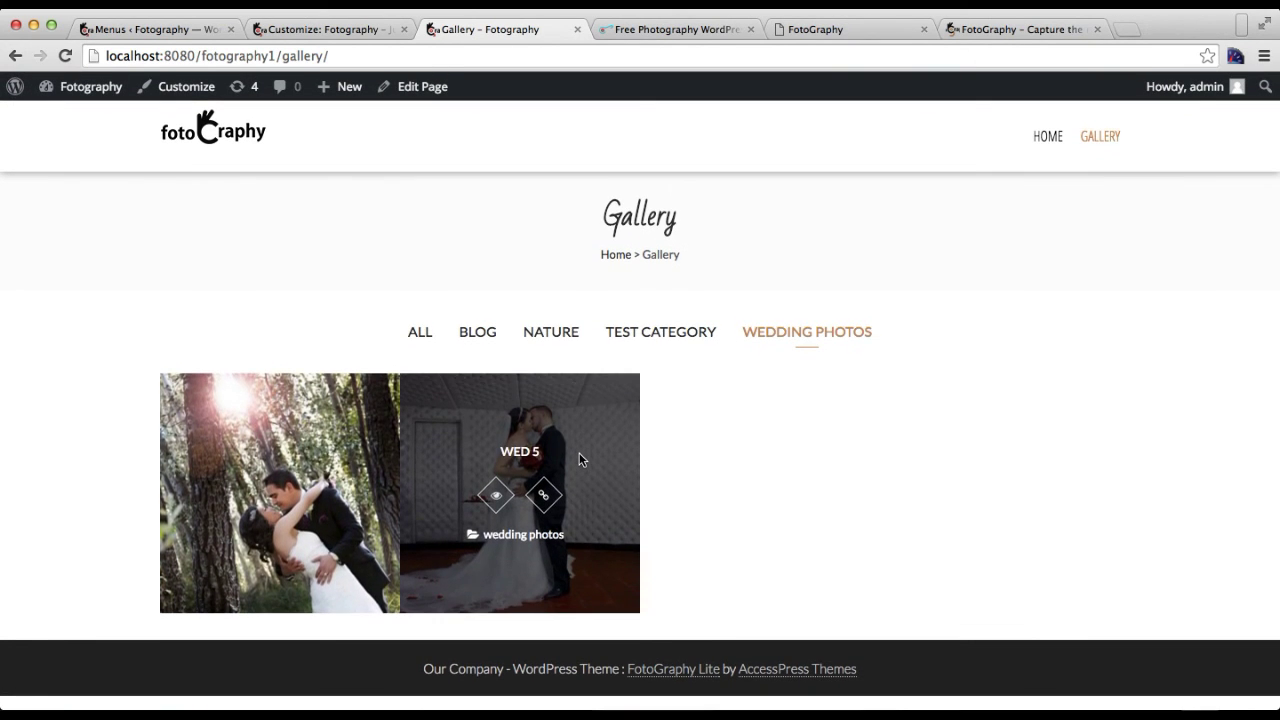
scroll(852, 520, "down", 1)
scroll(853, 521, "up", 1)
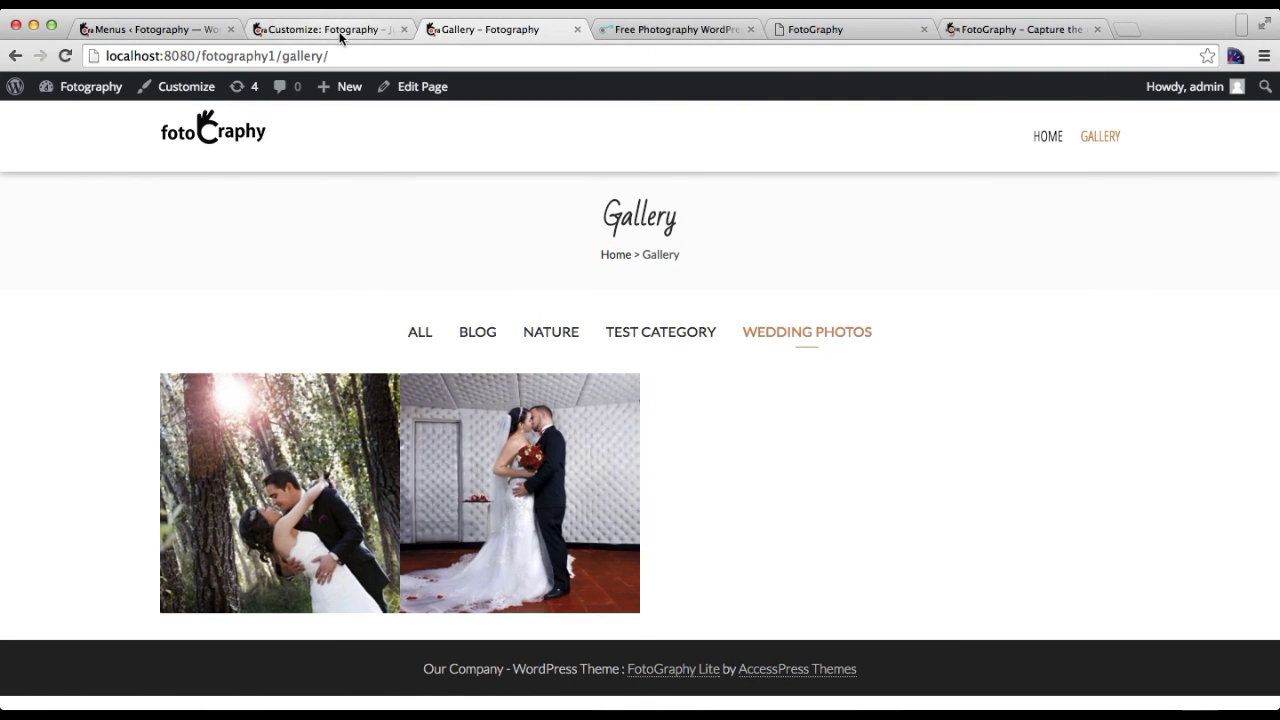
- Check the theme documentation's gallery page section and the gallery layout options in the FotoGraphy demo site's navigation
left_click(842, 30)
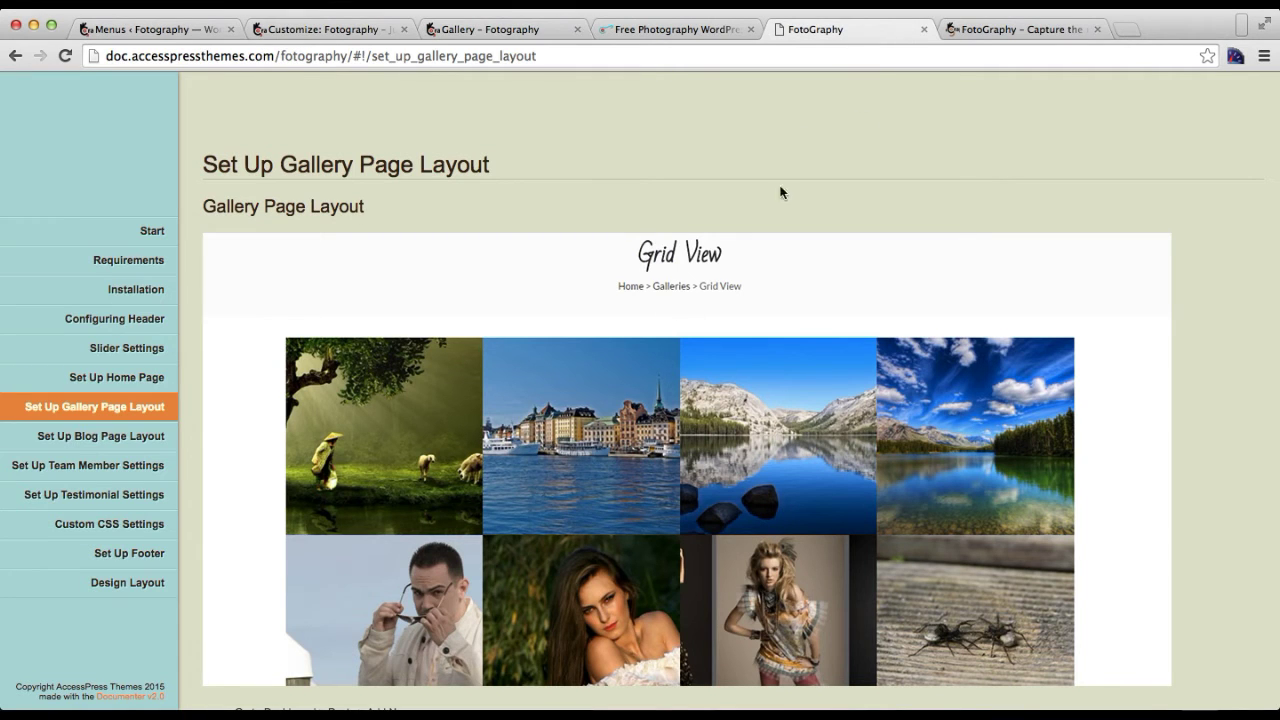
left_click(978, 38)
mouse_move(709, 113)
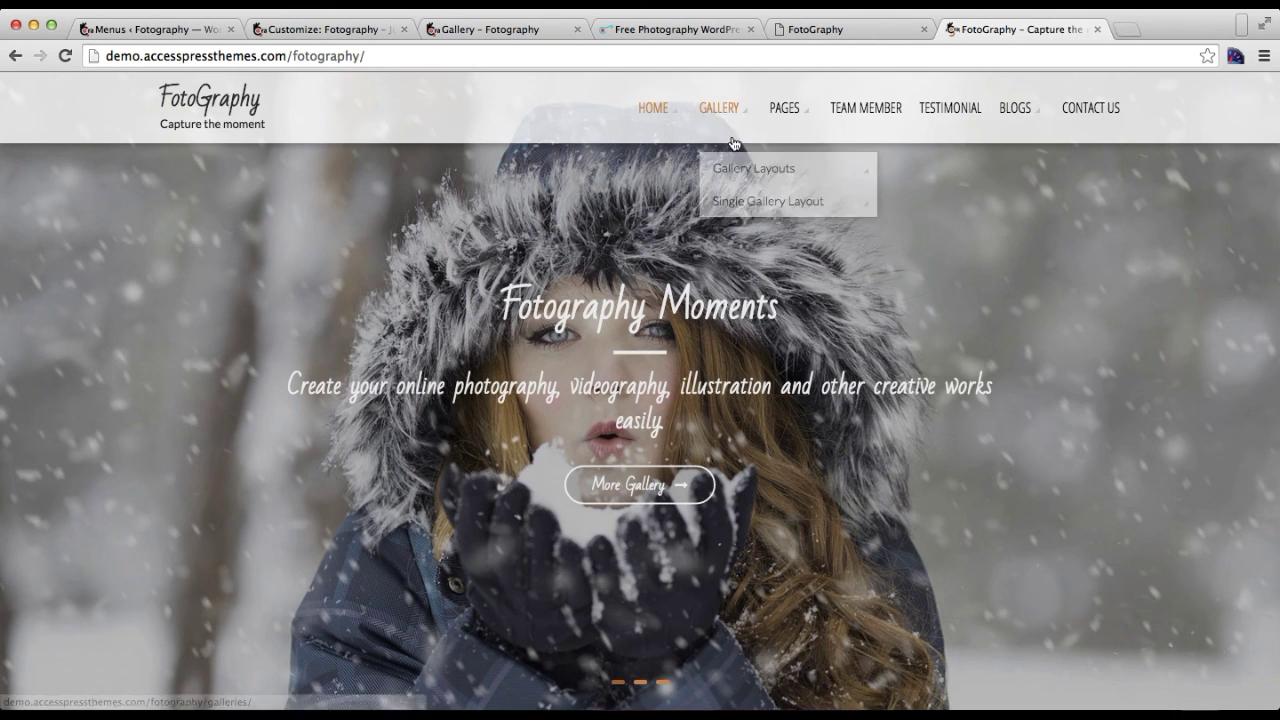
mouse_move(725, 170)
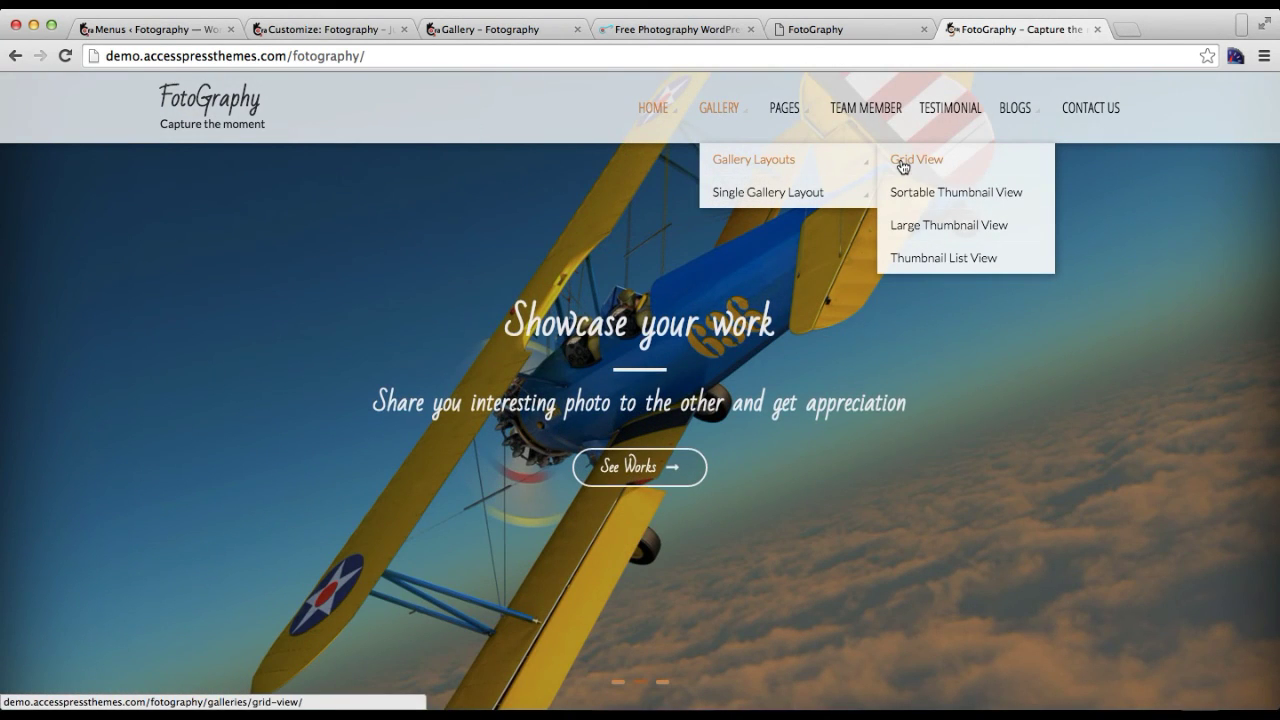
- Switch to the Customizer, set the gallery page layout to Thumbs List View in the Gallery Page Template Settings and publish it
left_click(343, 31)
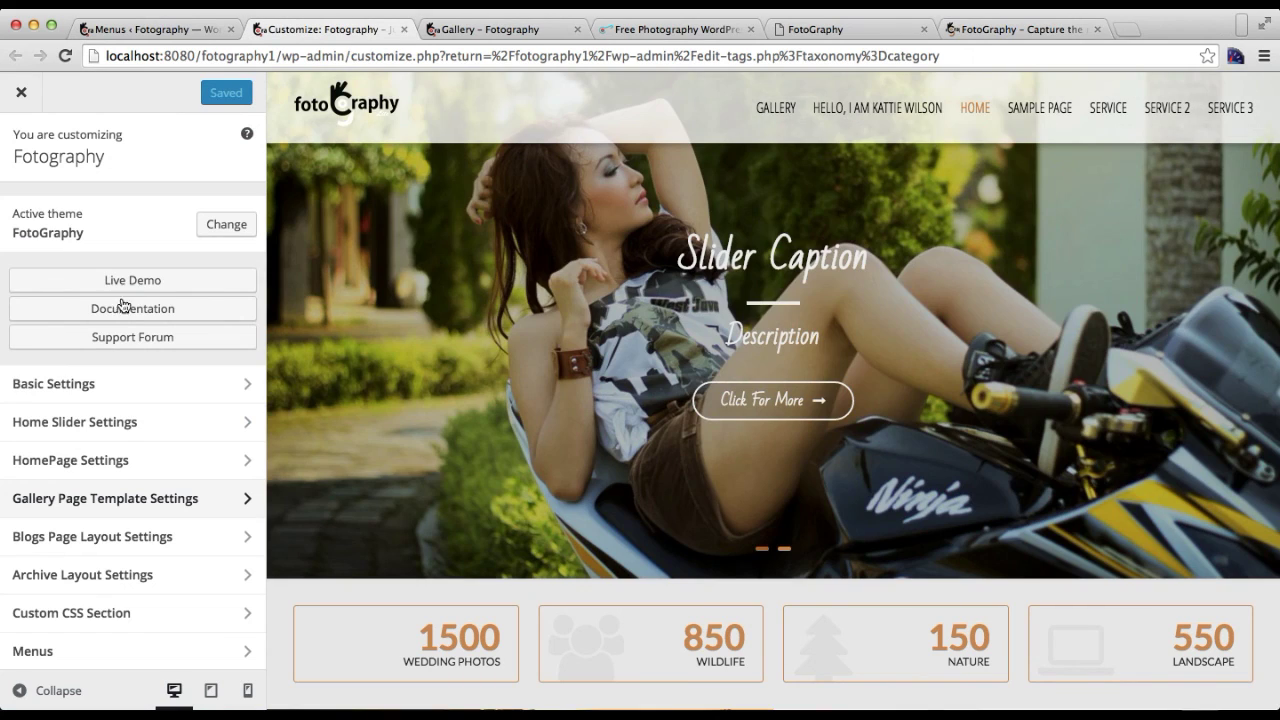
left_click(78, 500)
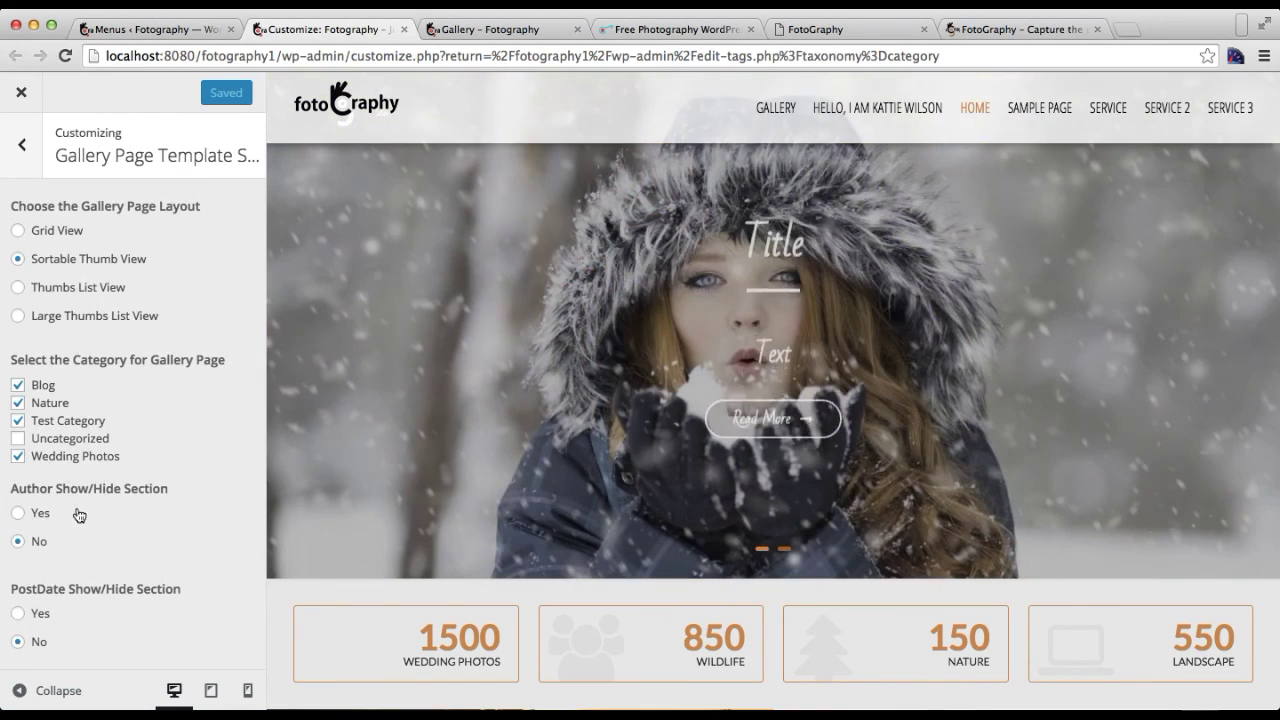
left_click(17, 288)
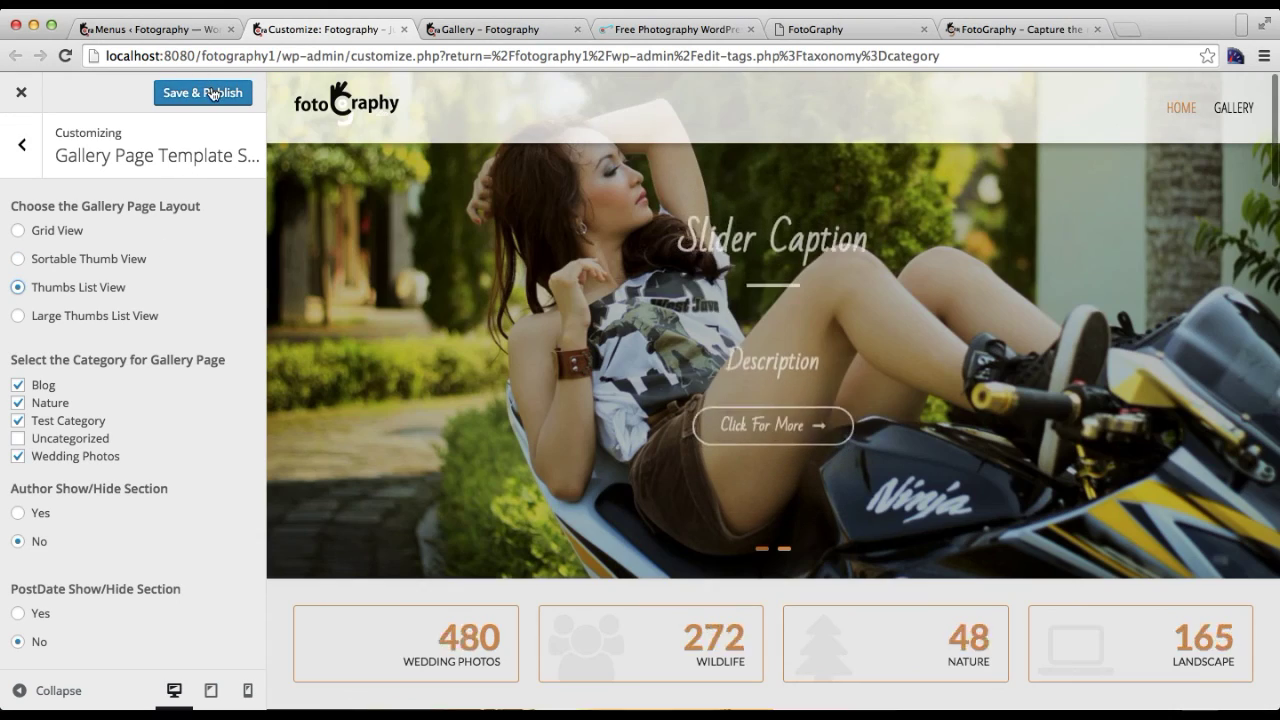
left_click(211, 93)
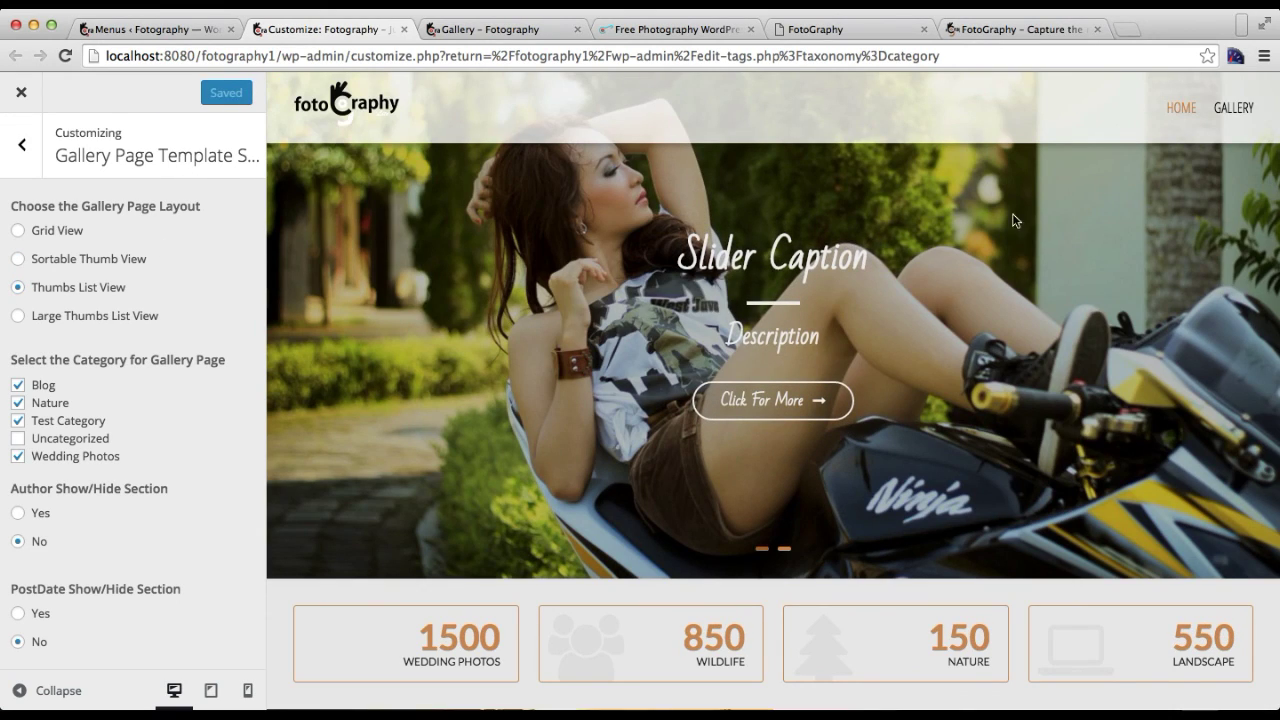
- Open the Gallery page in the Customizer preview and look through its posts in the thumbnail list layout
left_click(1234, 116)
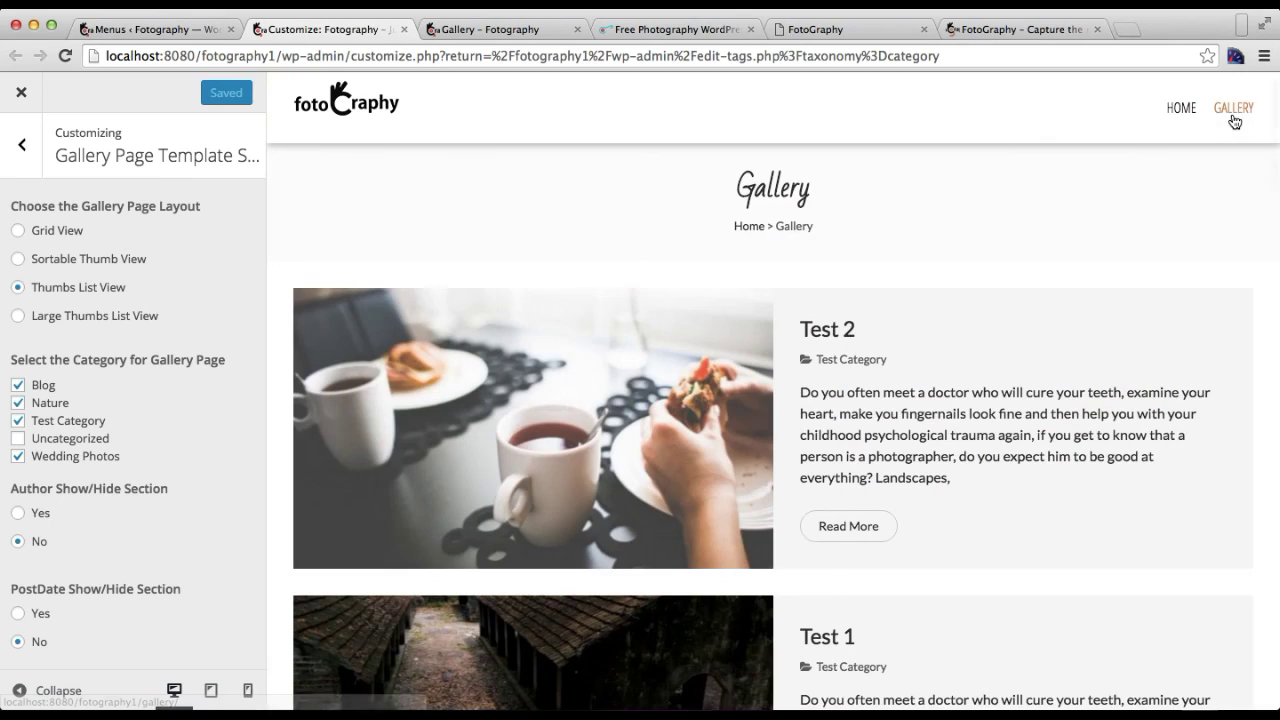
scroll(742, 309, "down", 10)
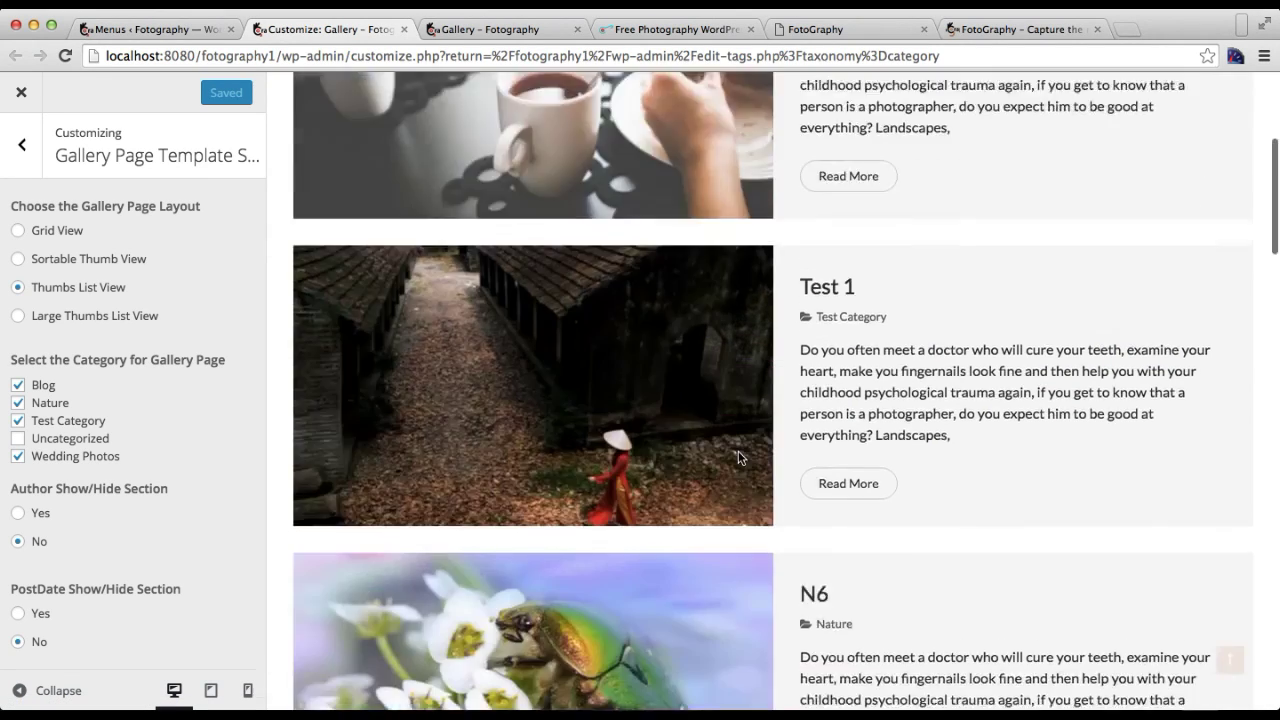
scroll(738, 451, "up", 3)
scroll(738, 400, "up", 10)
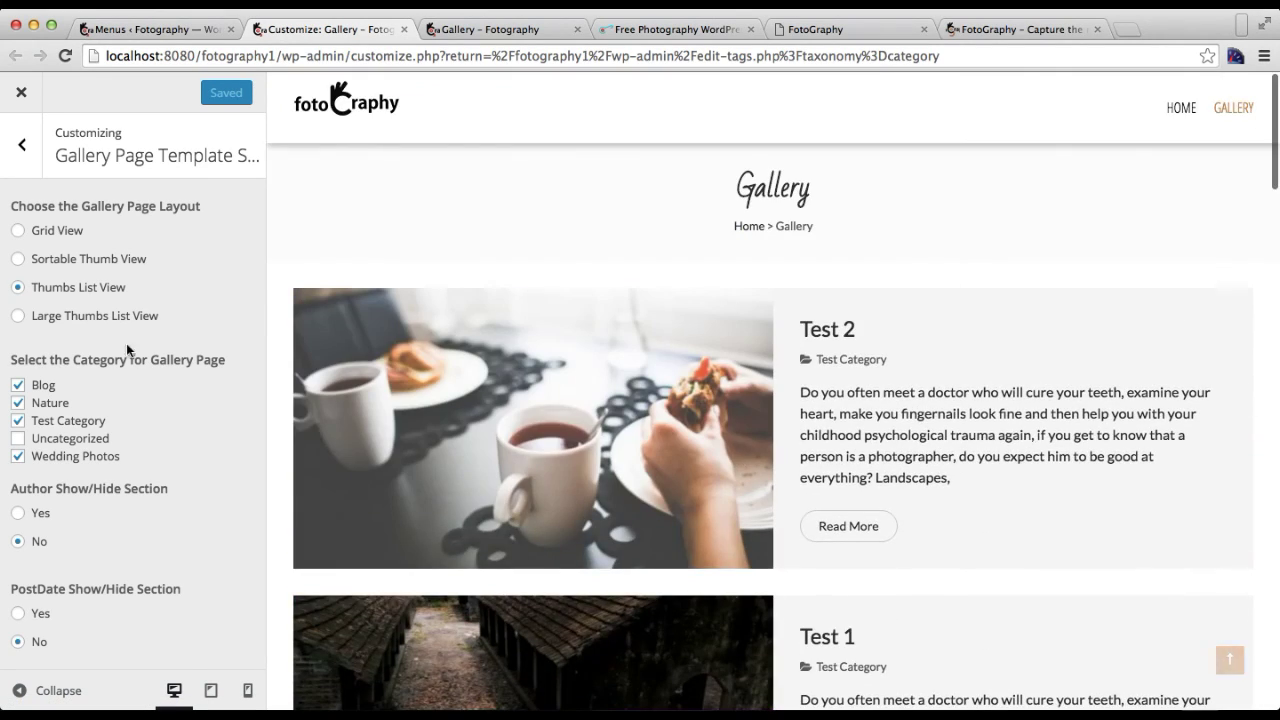
- Try the Large Thumbs List View layout for the gallery page and look through its posts in the preview
left_click(18, 316)
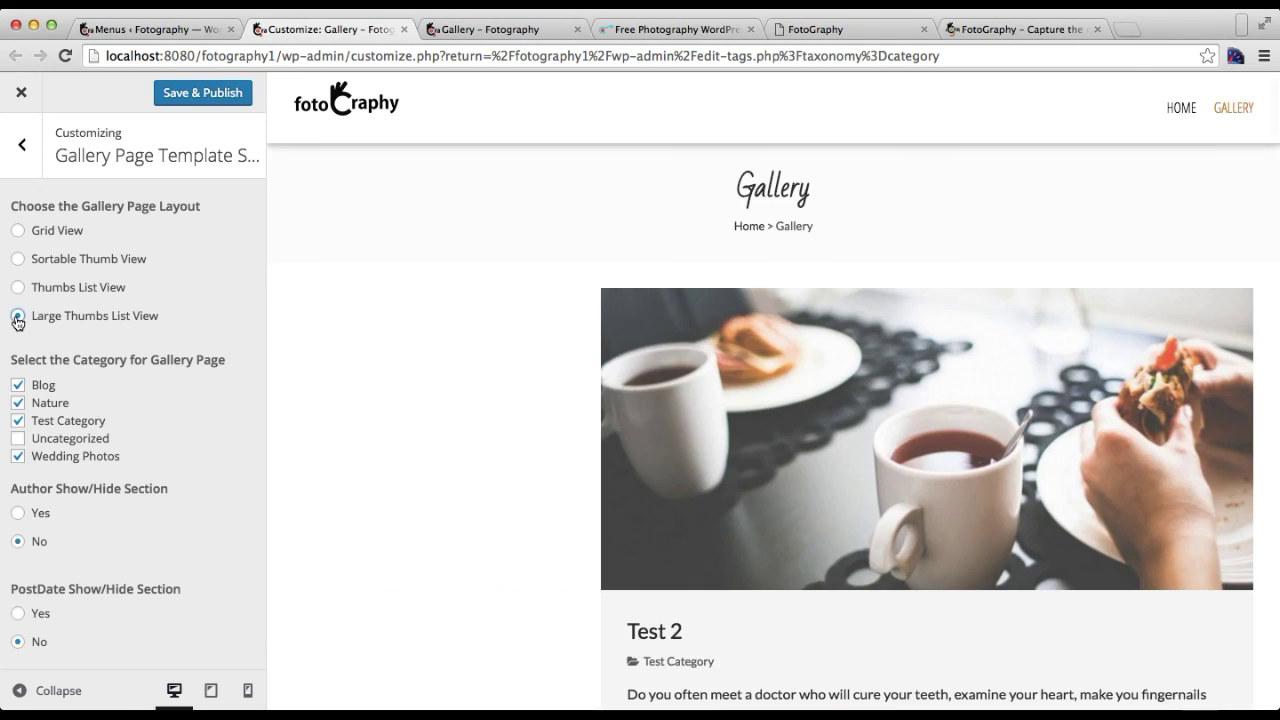
scroll(798, 495, "down", 10)
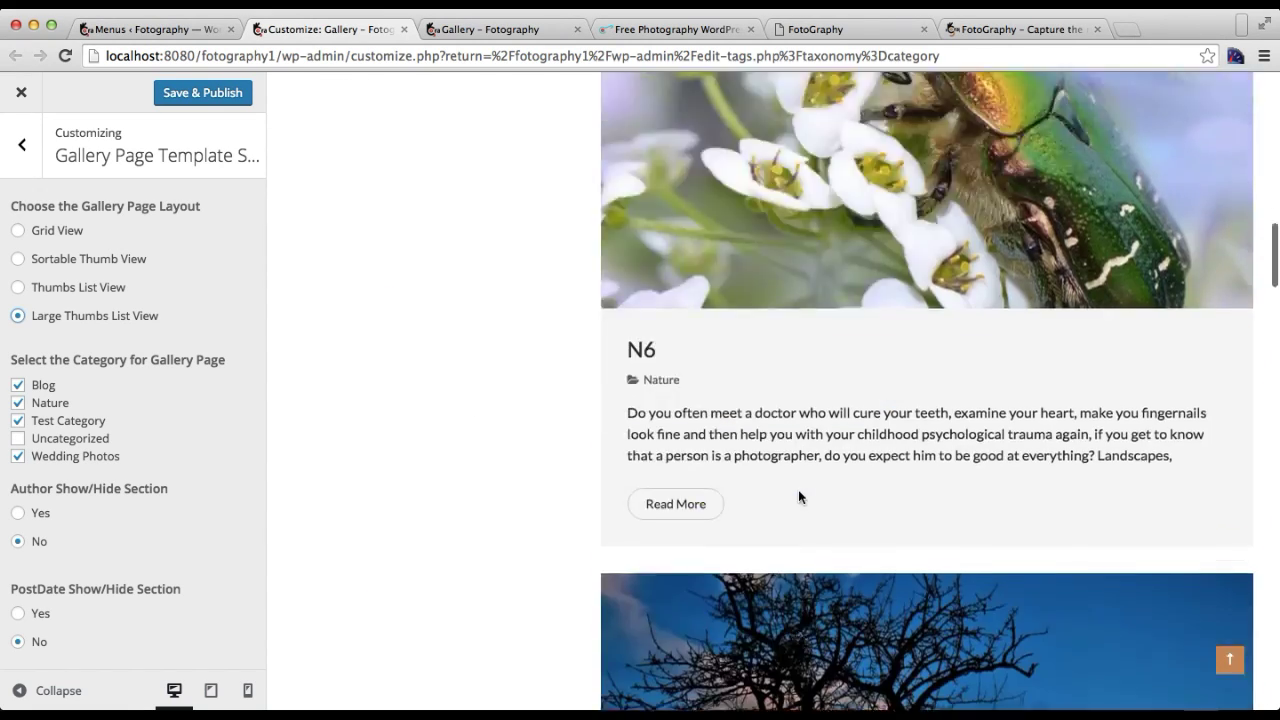
scroll(798, 497, "up", 3)
scroll(798, 492, "up", 10)
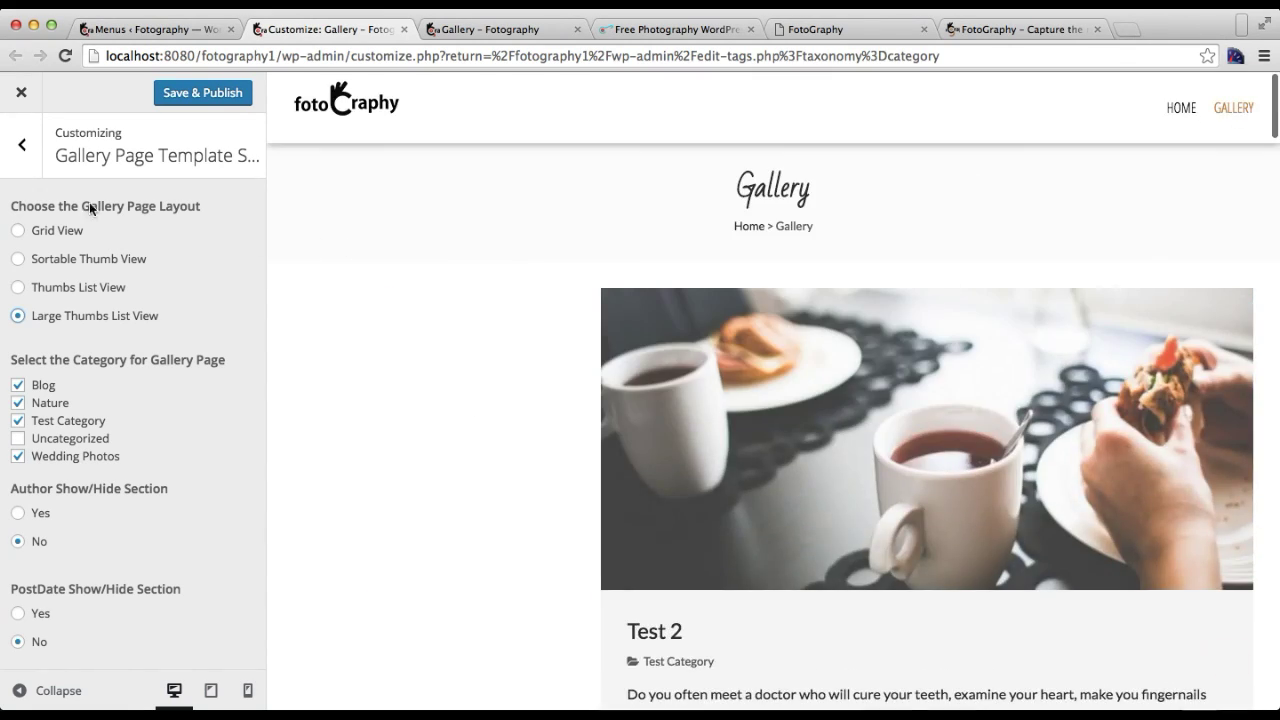
- Set the gallery page layout to Grid View, review it in the preview, publish it and return to the main Customizer sections
left_click(18, 232)
scroll(687, 504, "down", 10)
scroll(687, 504, "up", 10)
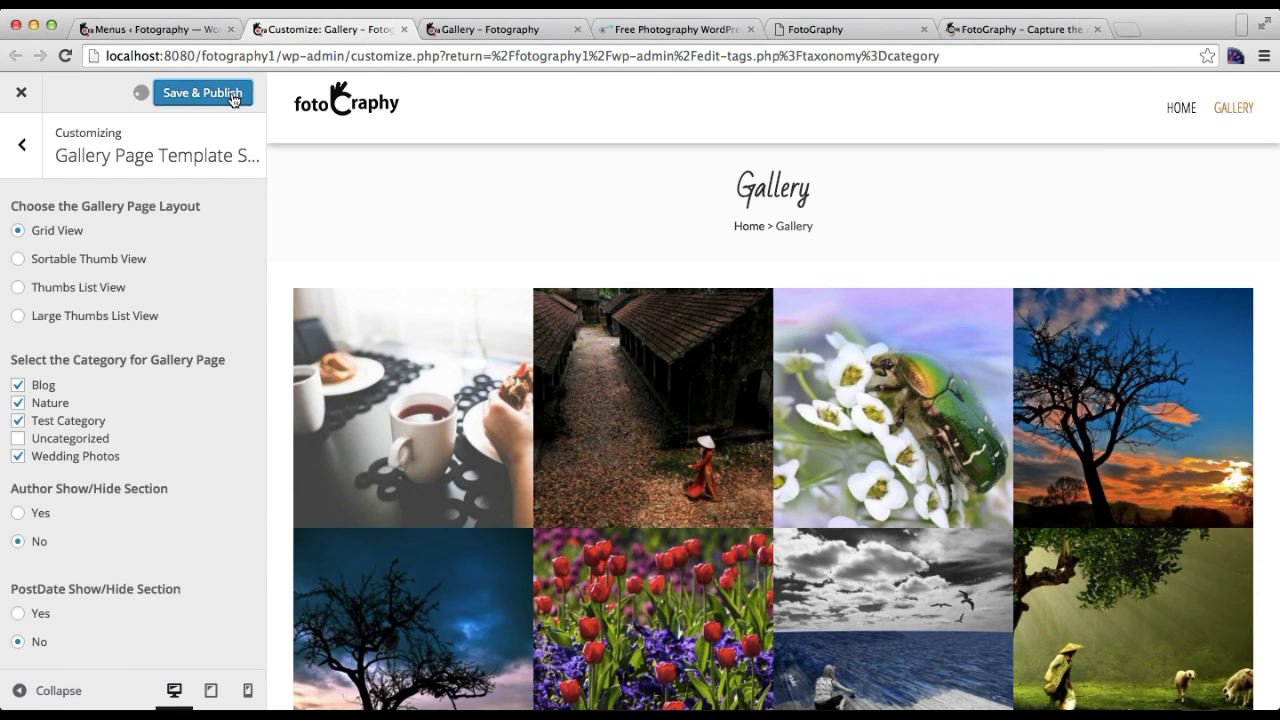
left_click(229, 94)
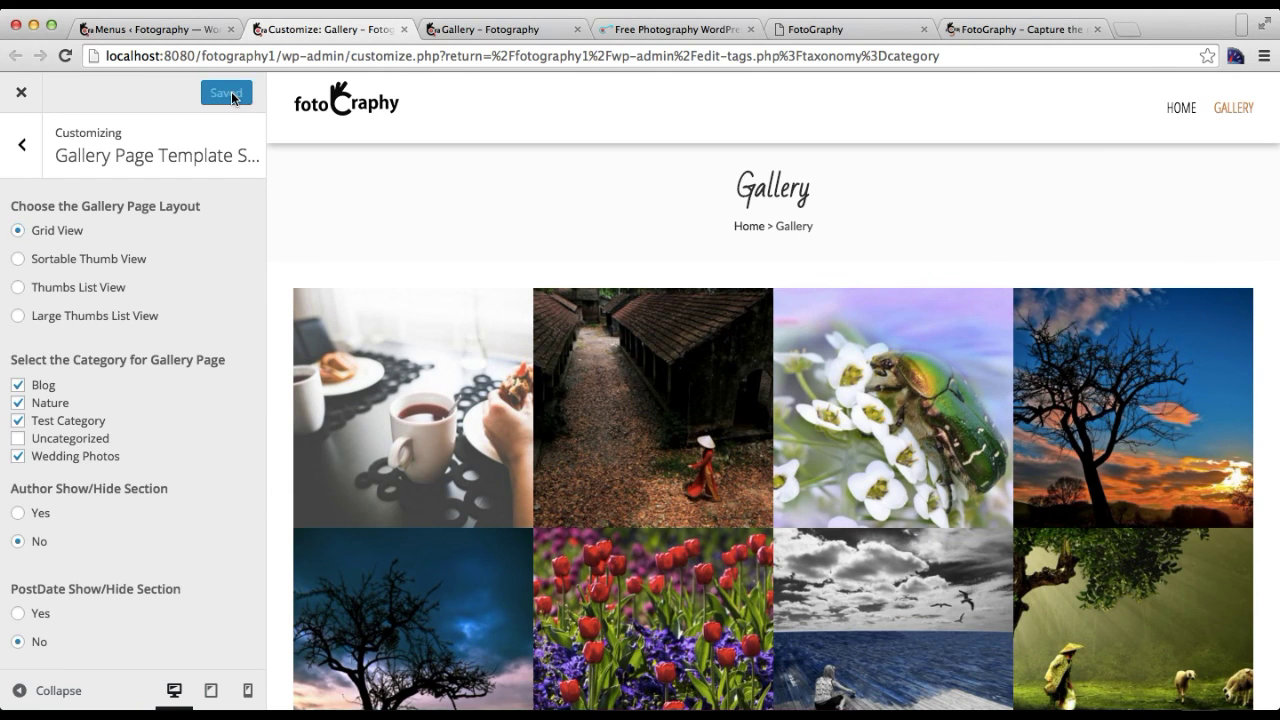
left_click(22, 145)
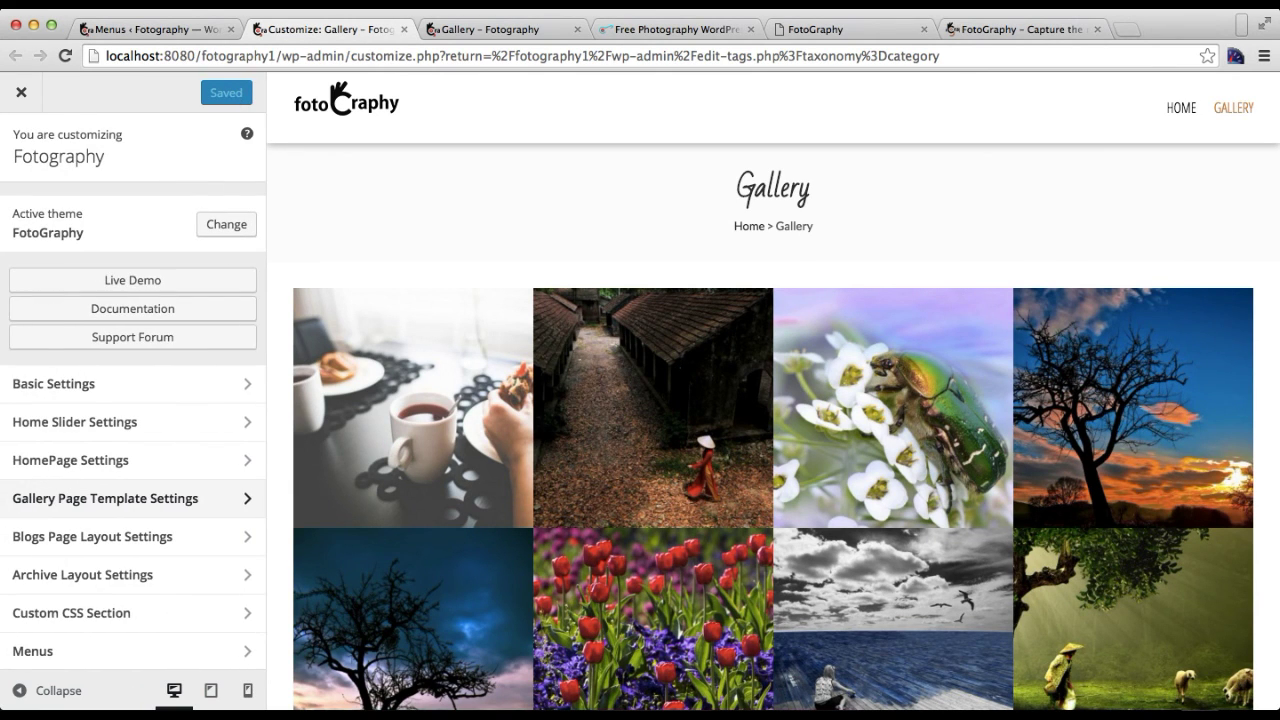
- Switch to the FotoGraphy demo site and check the Single Gallery Layout options under its Gallery navigation
left_click(975, 29)
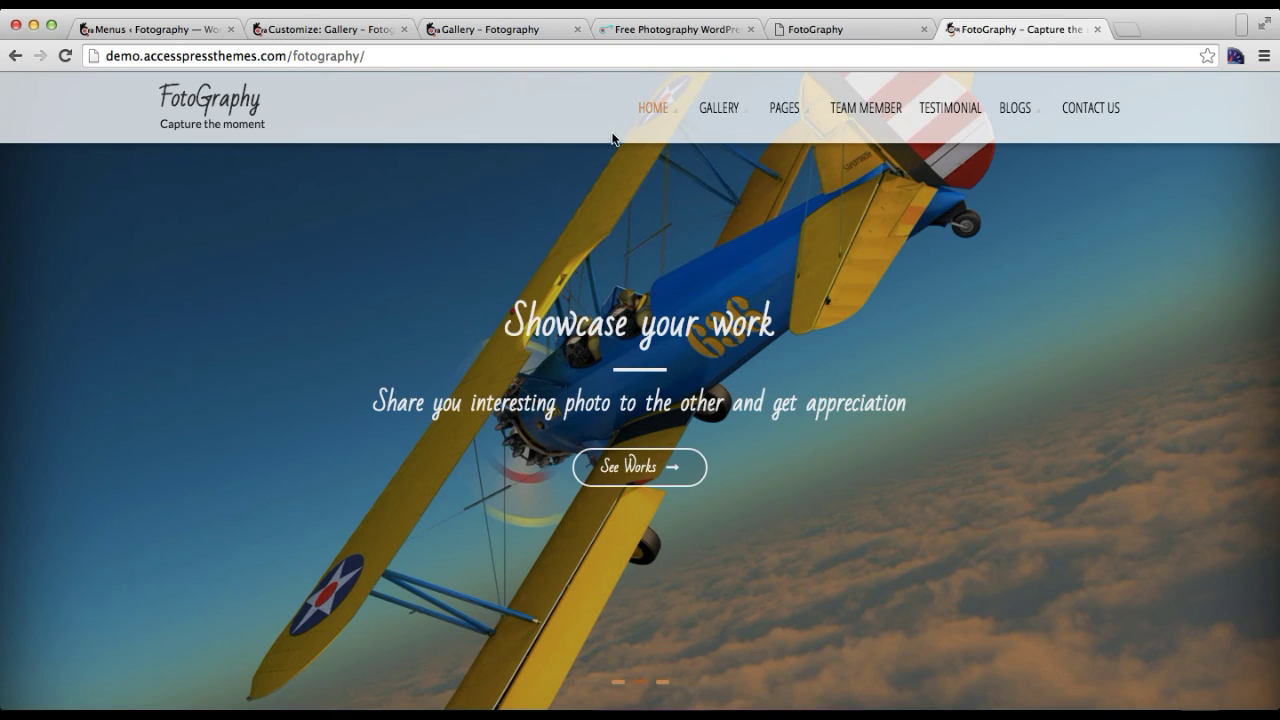
mouse_move(710, 122)
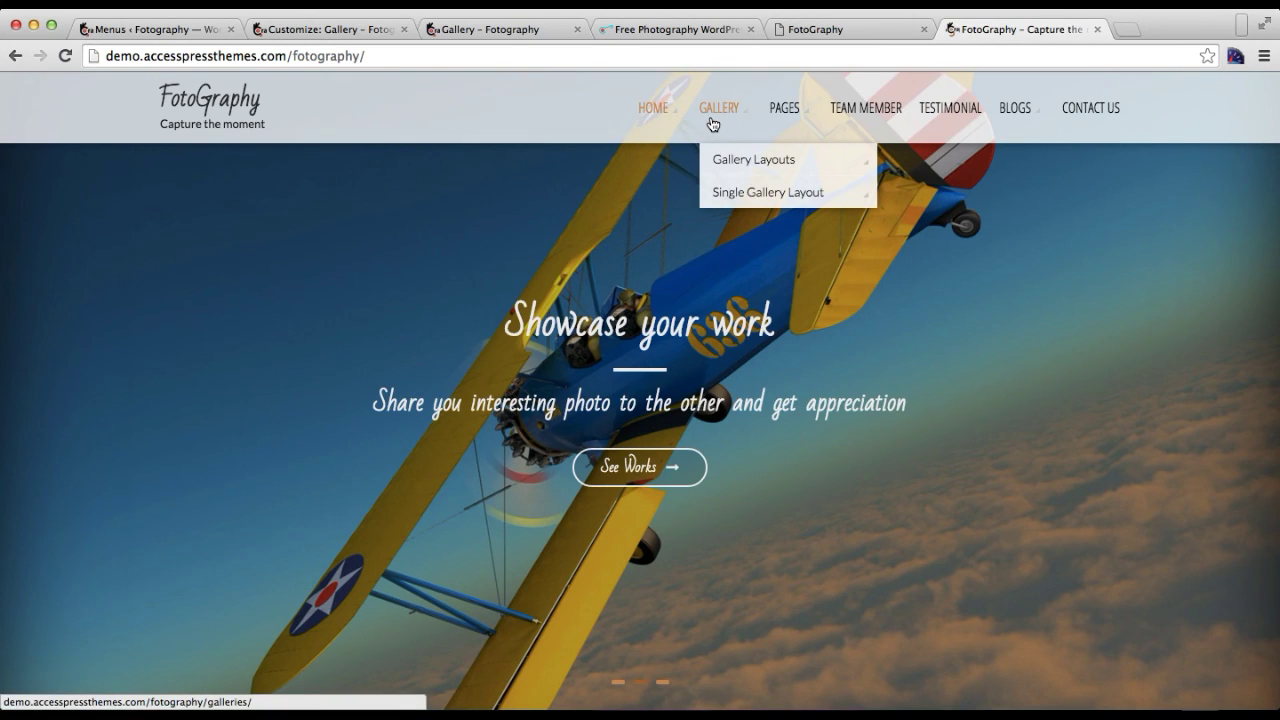
mouse_move(734, 191)
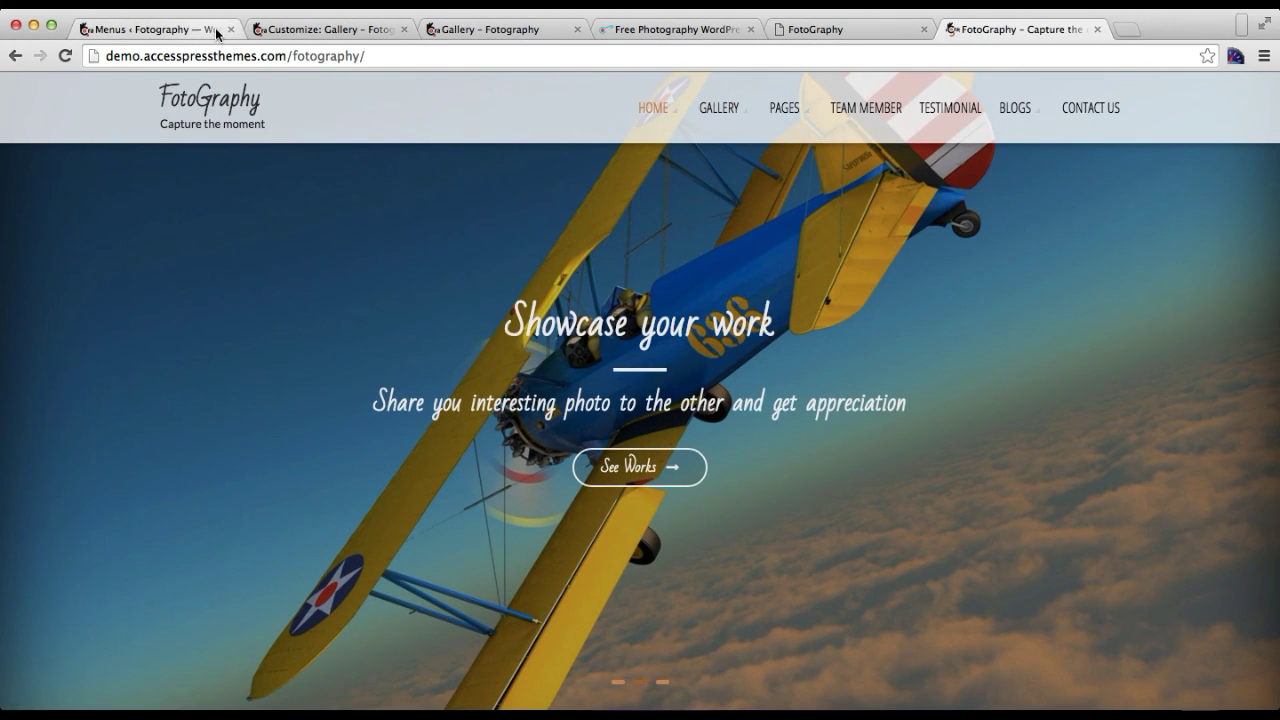
- Switch to the WordPress admin's Menus page and check the admin options for Pages and Posts
left_click(150, 29)
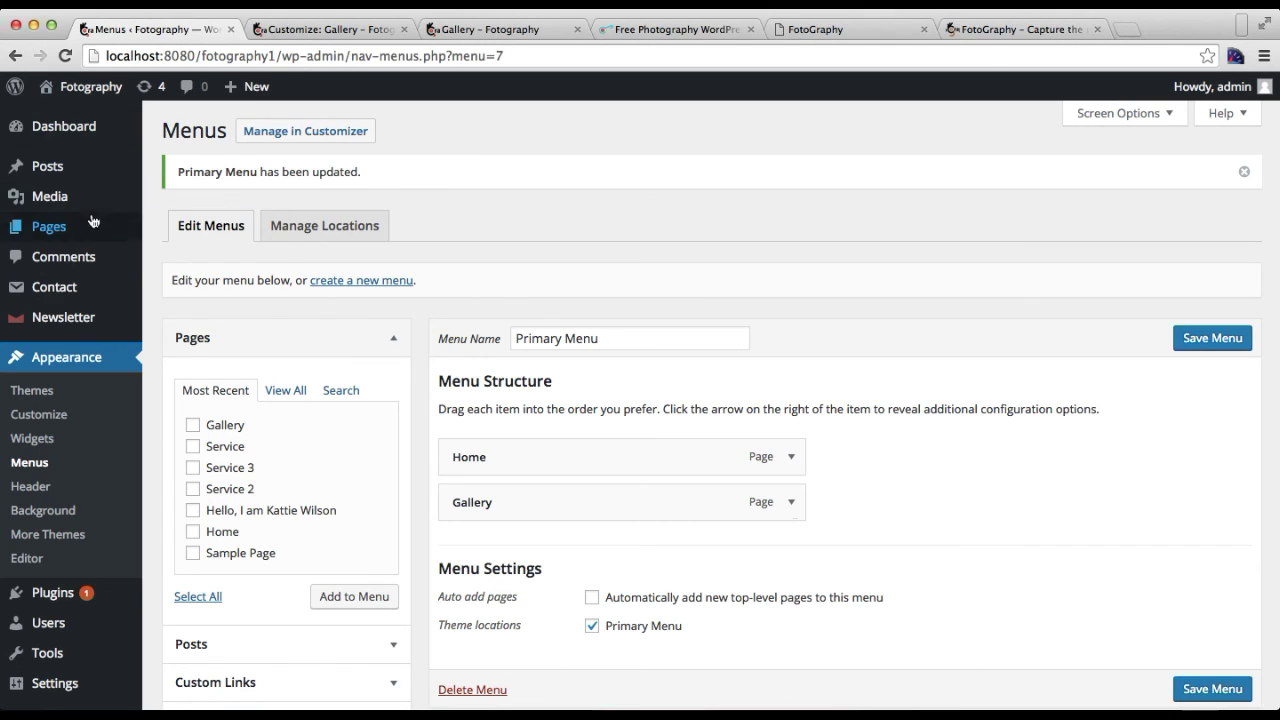
mouse_move(163, 254)
scroll(163, 254, "down", 3)
scroll(165, 260, "up", 3)
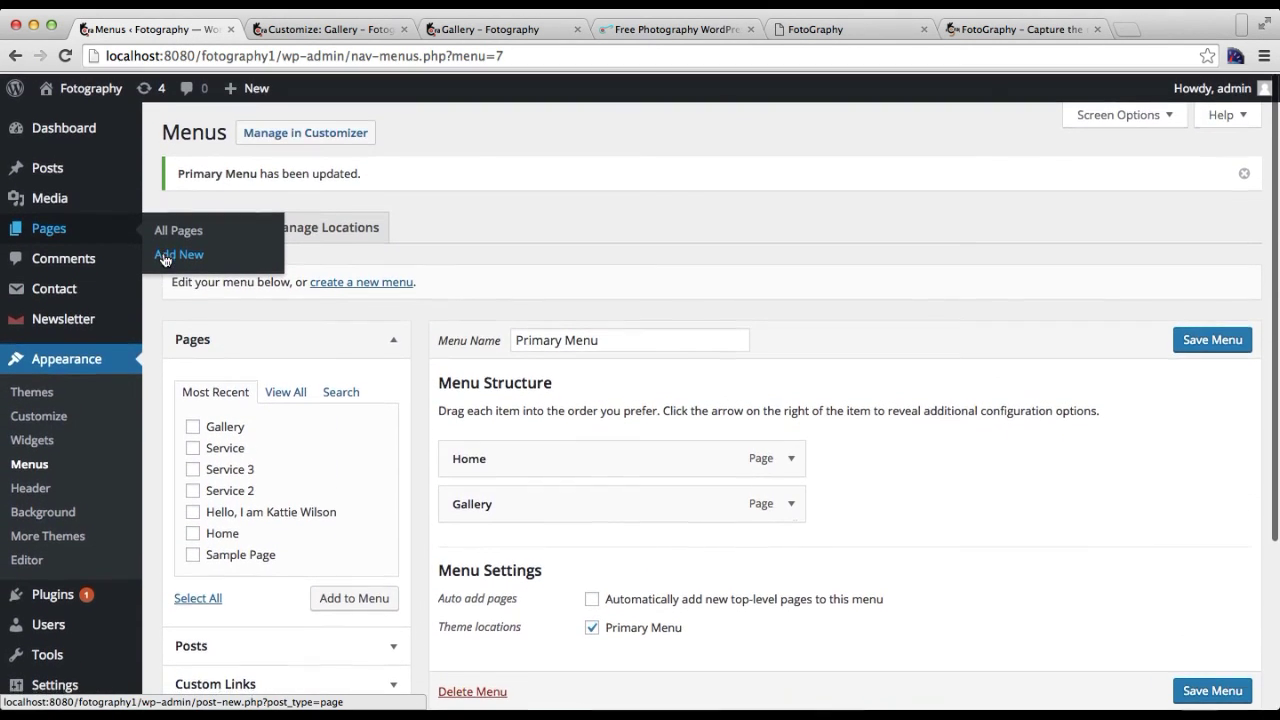
mouse_move(58, 175)
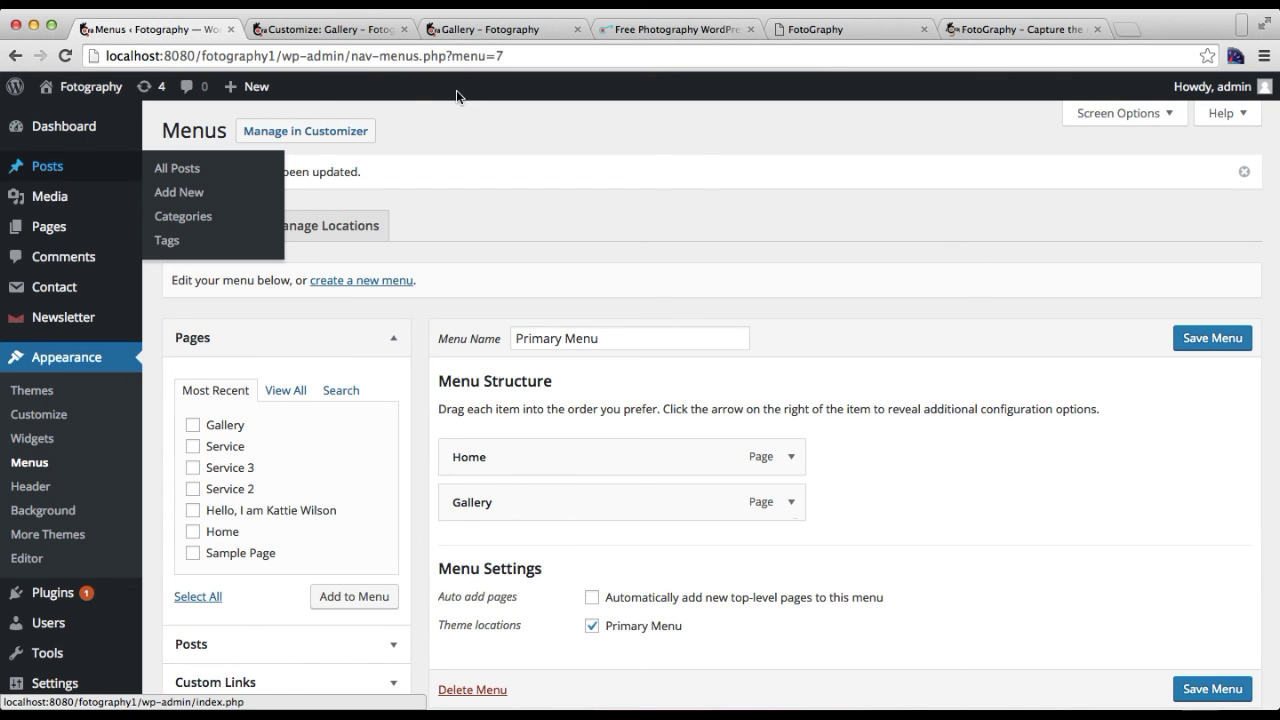
- Switch to the demo site, open its SLY Single Gallery Layout example and advance through the Dreamwalking photo slider
left_click(957, 31)
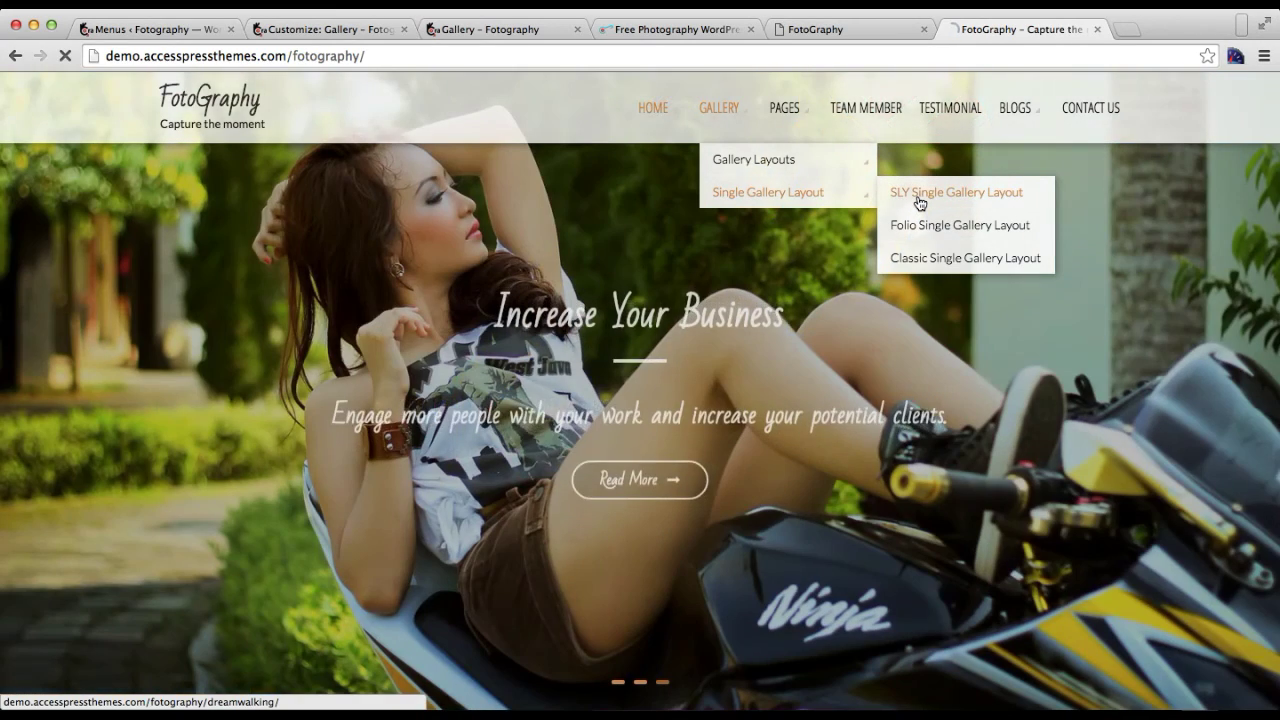
left_click(920, 203)
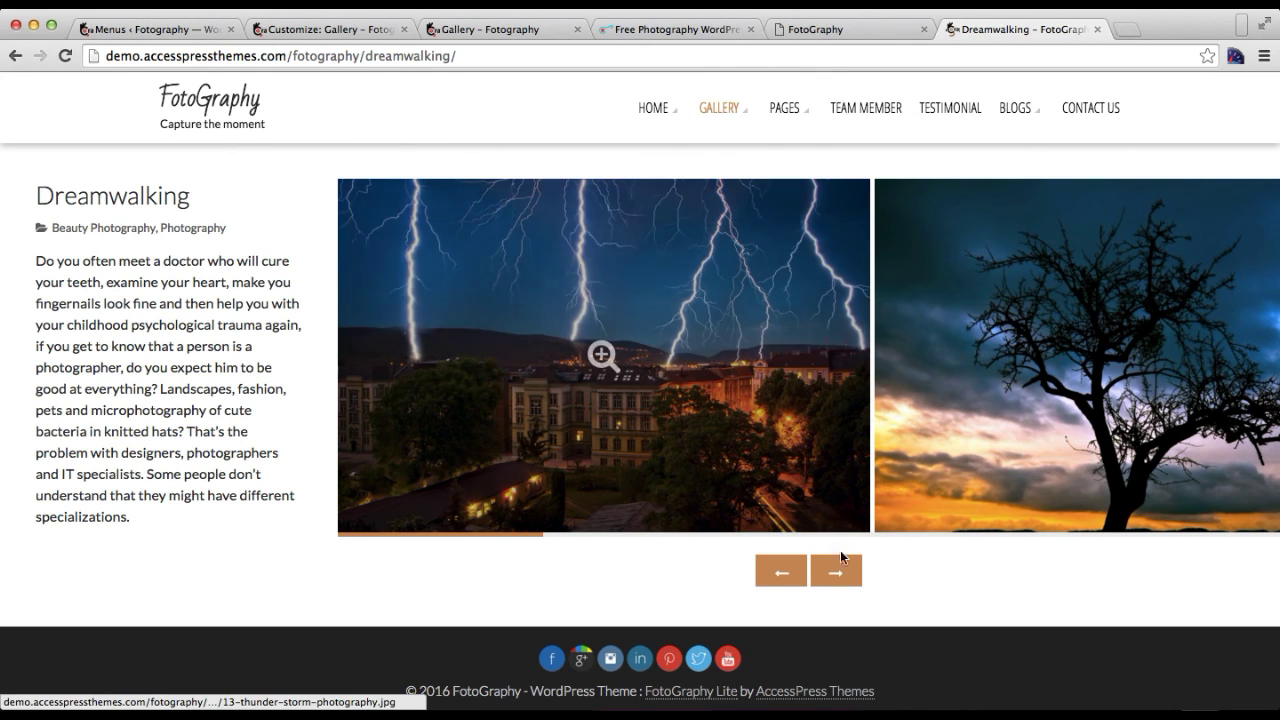
left_click(843, 578)
left_click(843, 578)
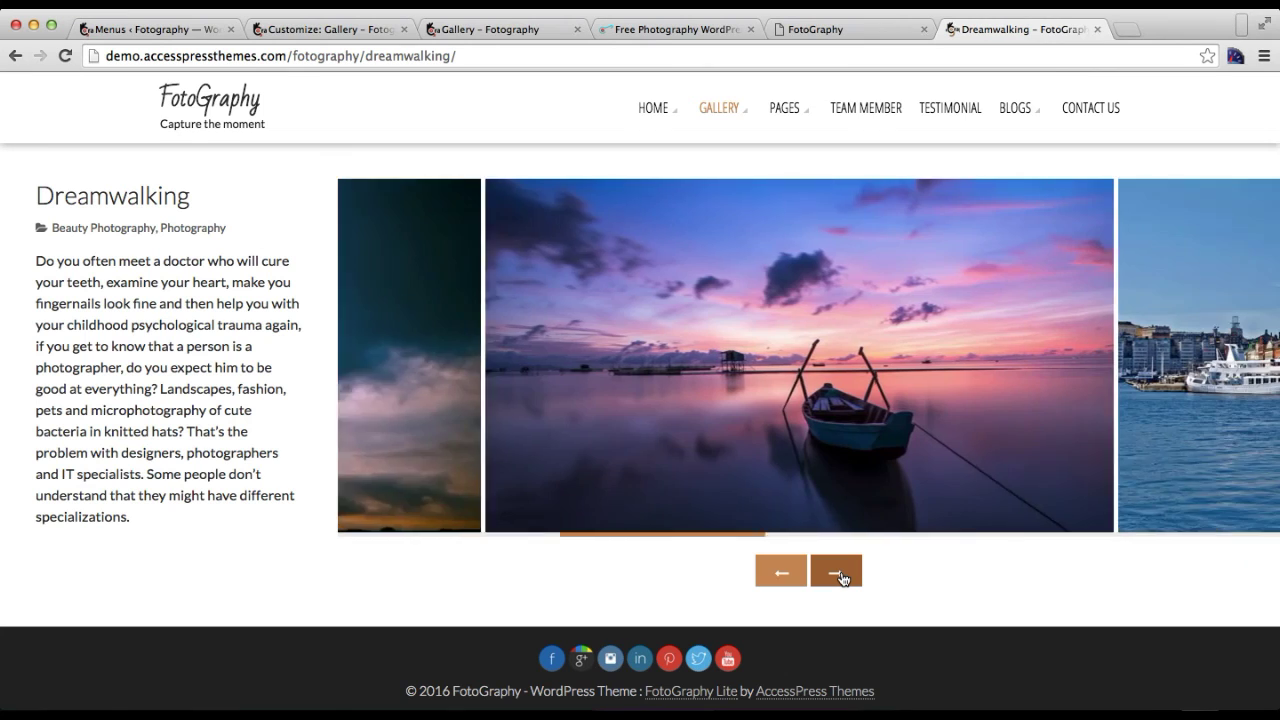
left_click(843, 578)
left_click(843, 578)
left_click(843, 578)
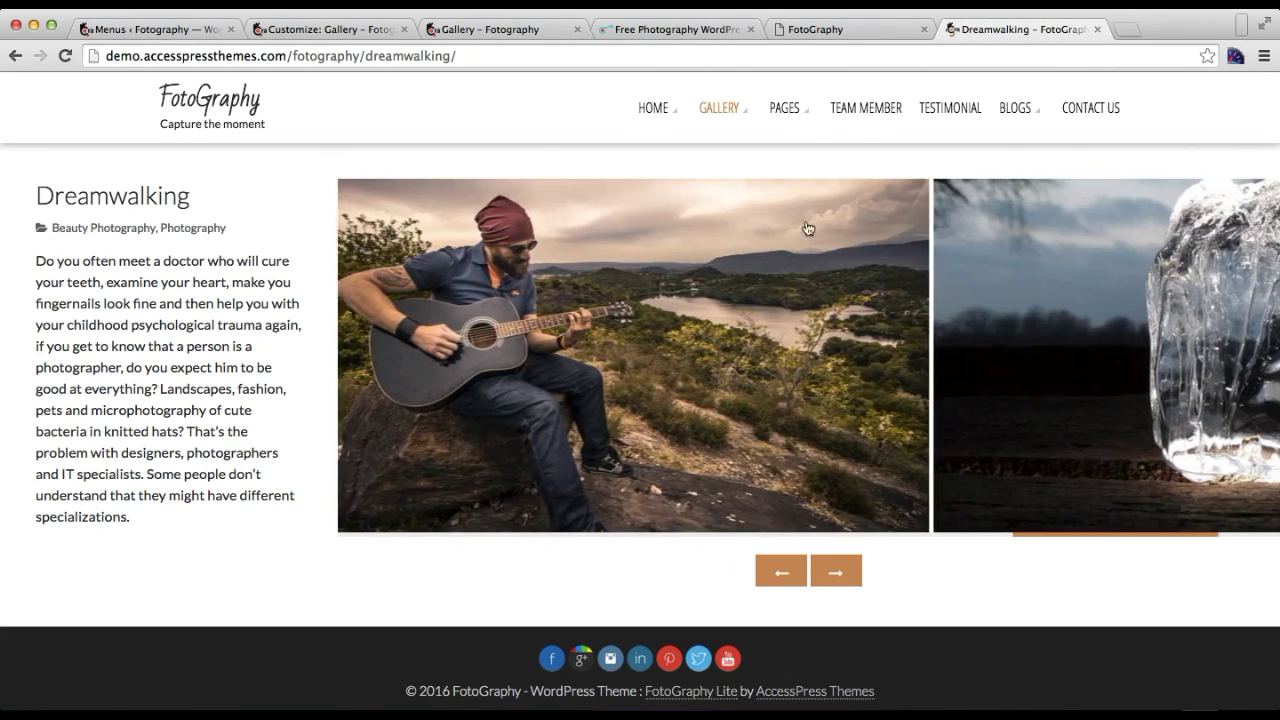
- Open the demo's Folio Single Gallery Layout example and inspect the Panoramic Photography thumbnail grid
mouse_move(733, 110)
mouse_move(809, 194)
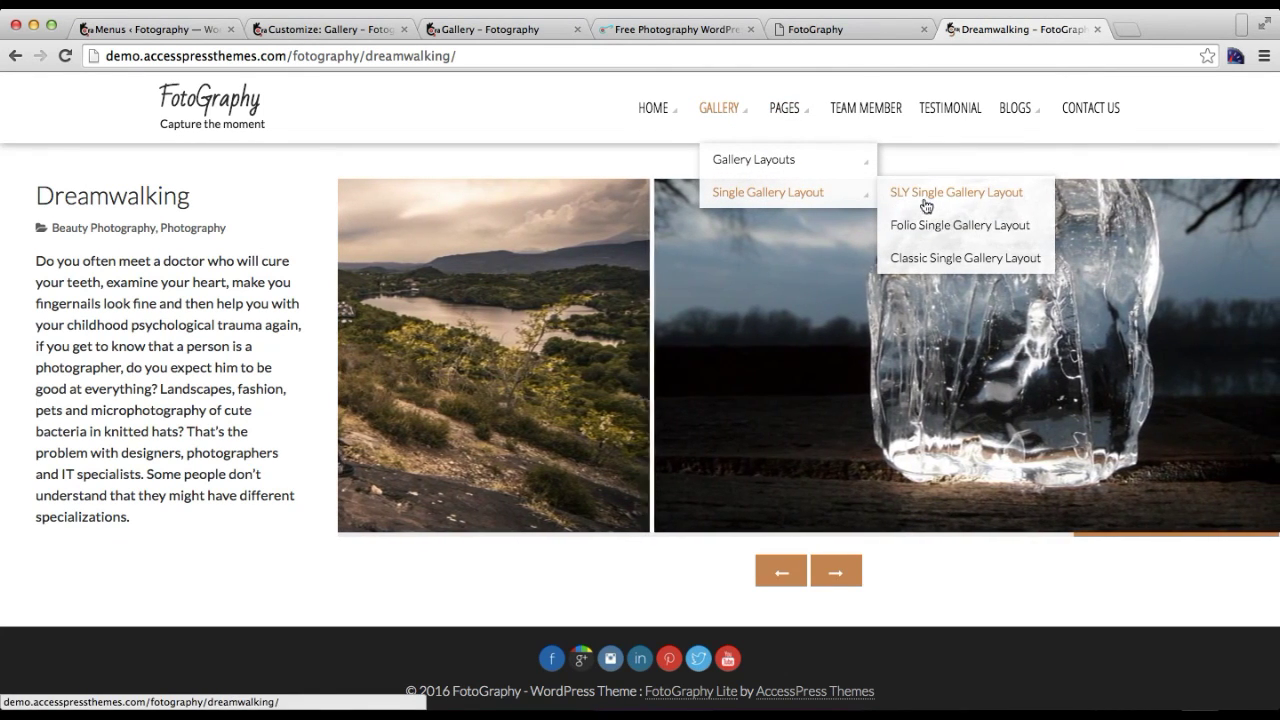
left_click(945, 234)
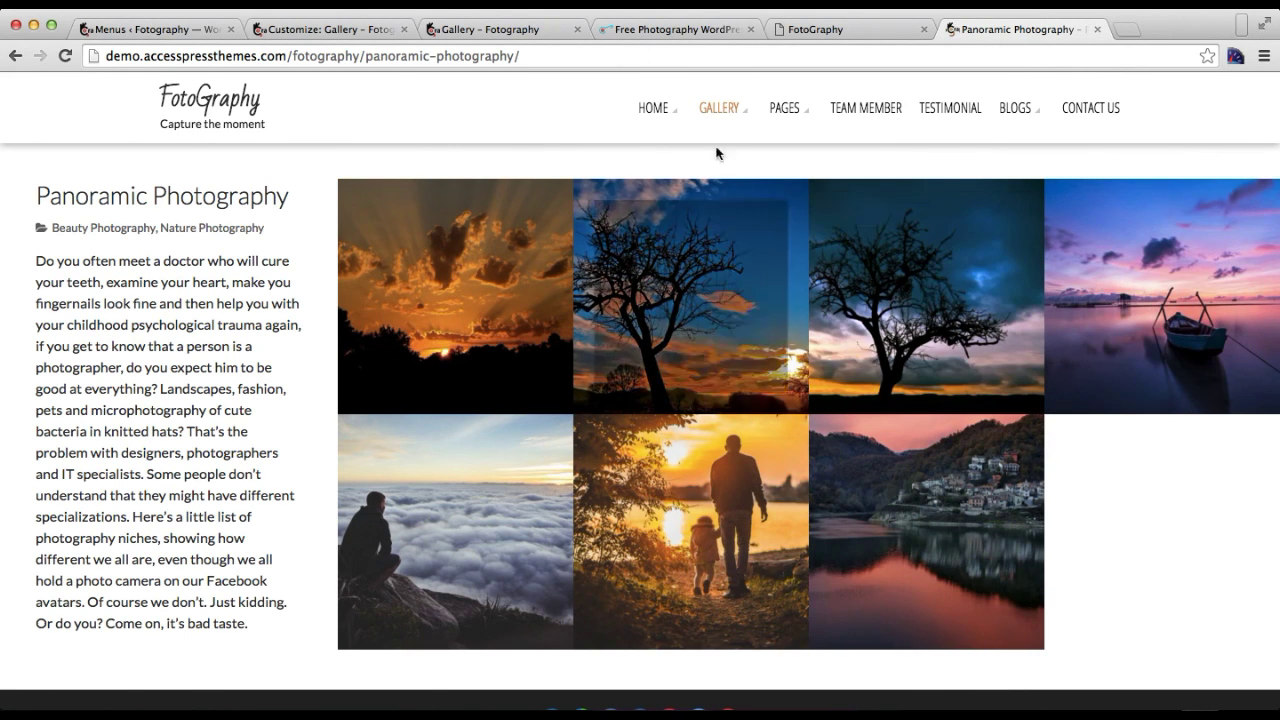
mouse_move(720, 122)
mouse_move(742, 200)
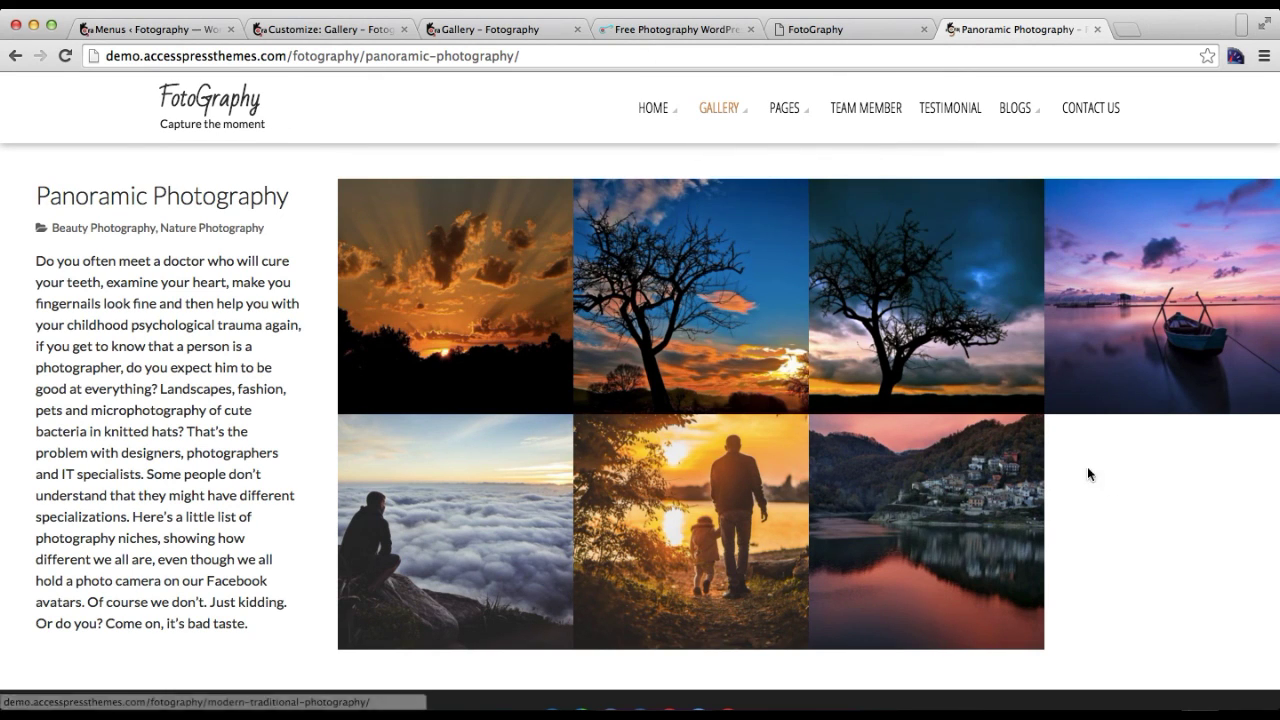
mouse_move(937, 329)
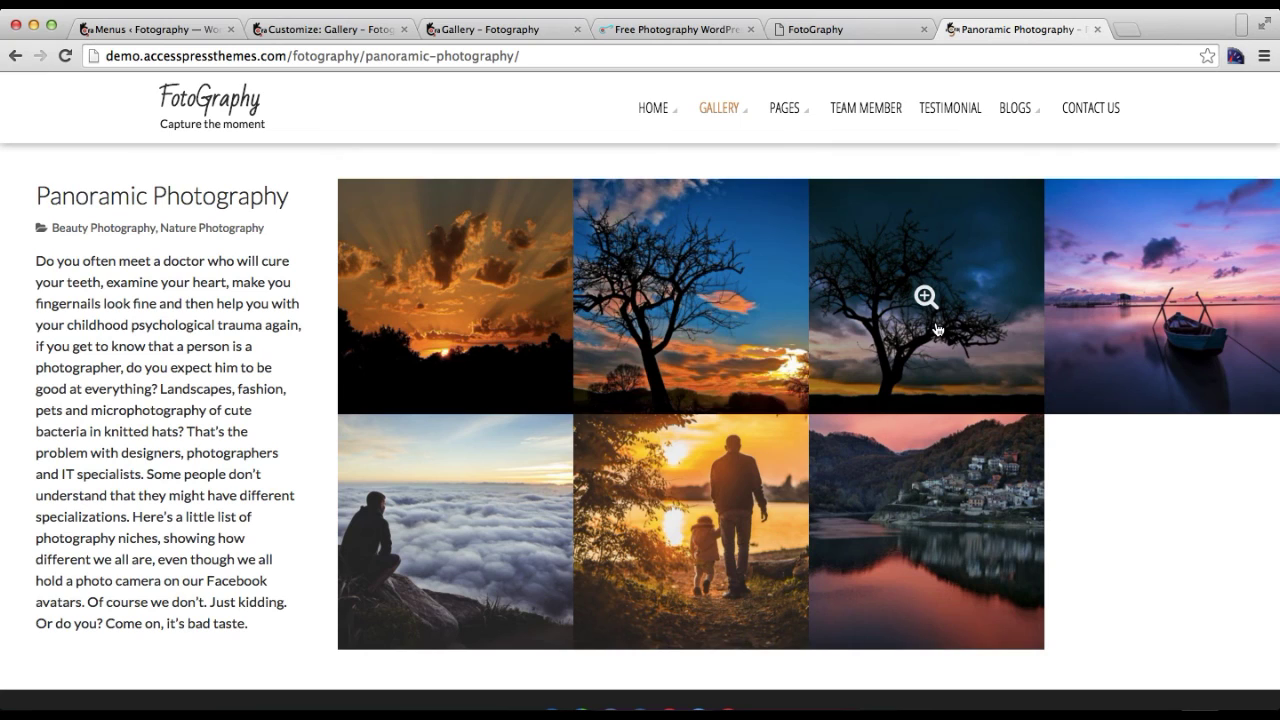
- Enlarge the second Panoramic Photography image, switch between several photos in the lightbox, return to the second and close it
left_click(688, 295)
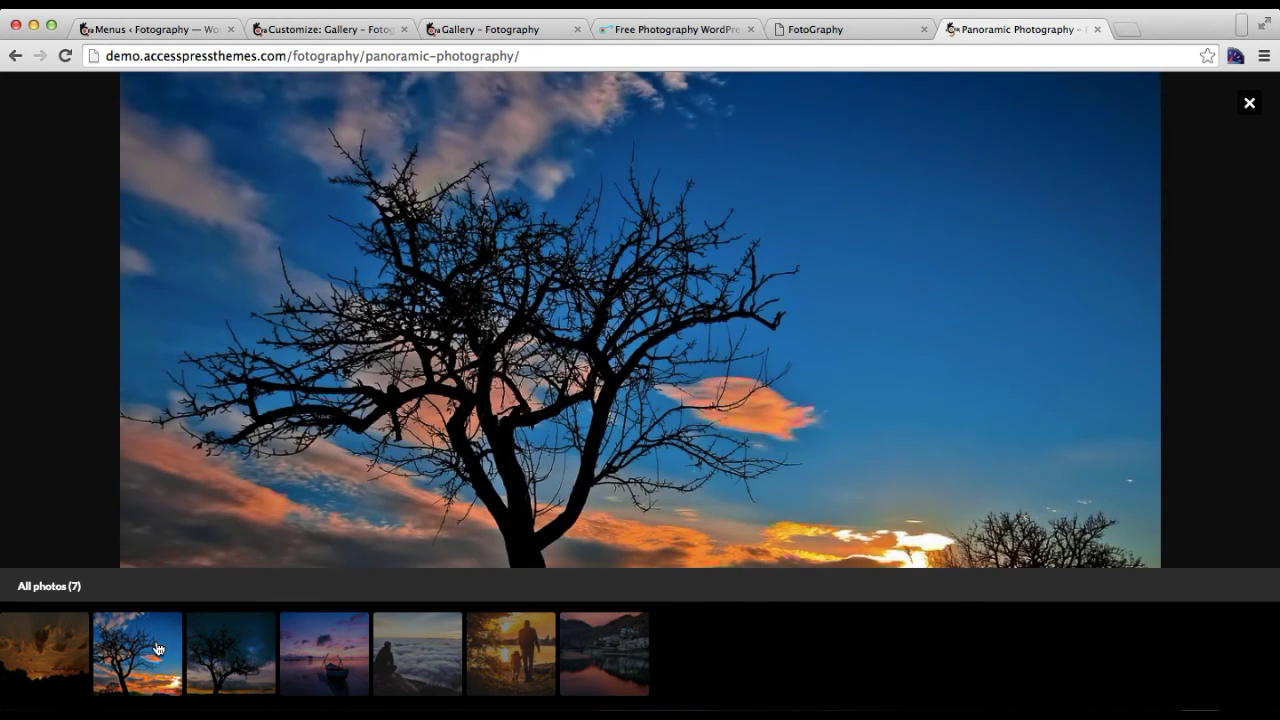
left_click(238, 647)
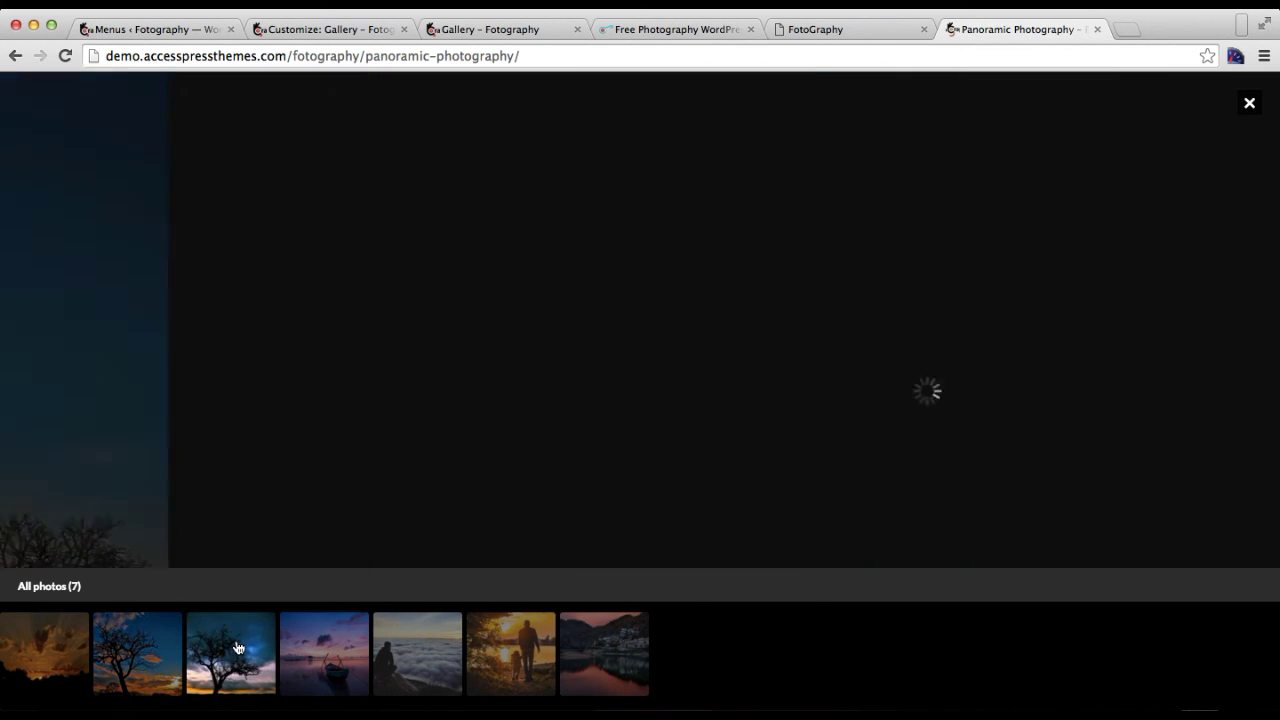
left_click(418, 651)
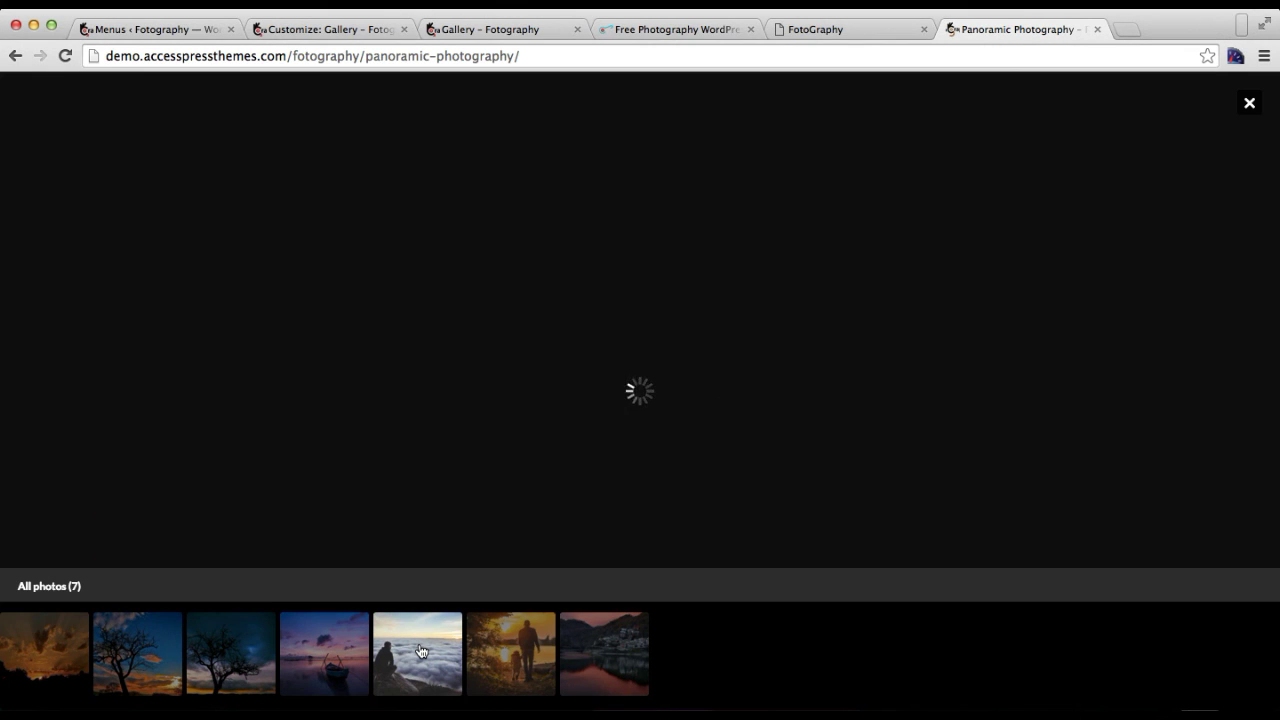
left_click(248, 634)
left_click(146, 630)
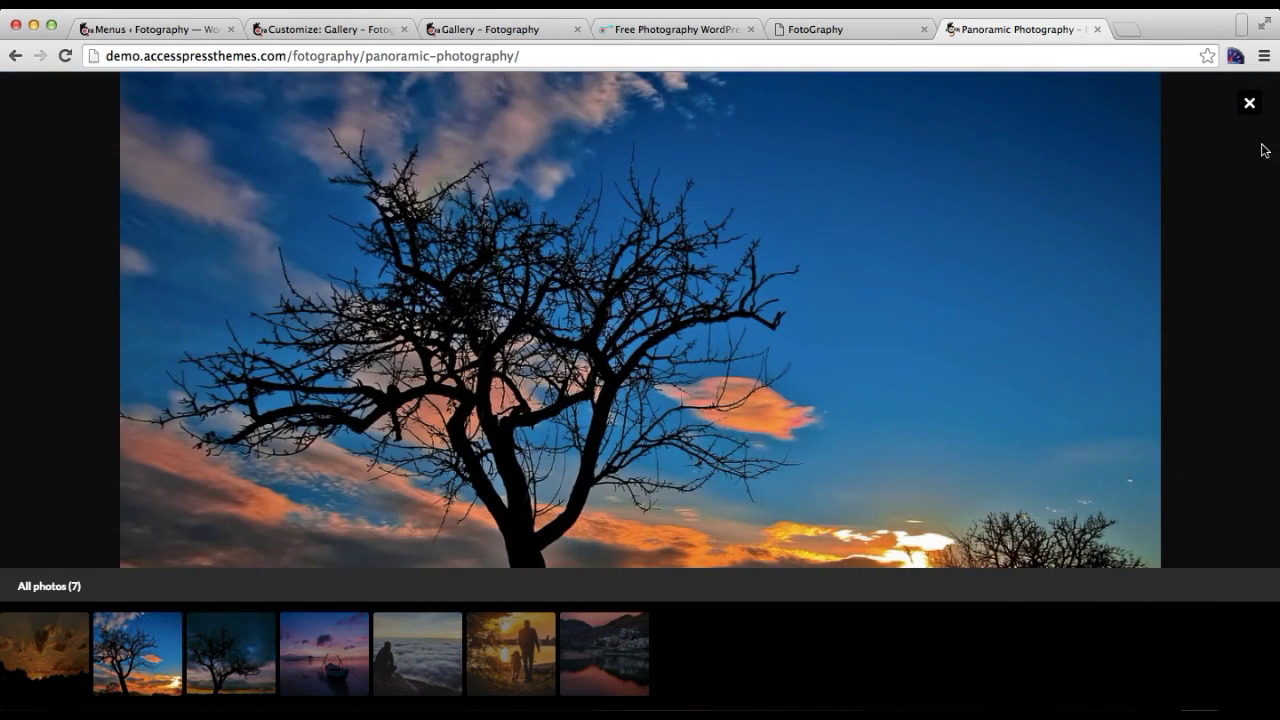
left_click(1249, 108)
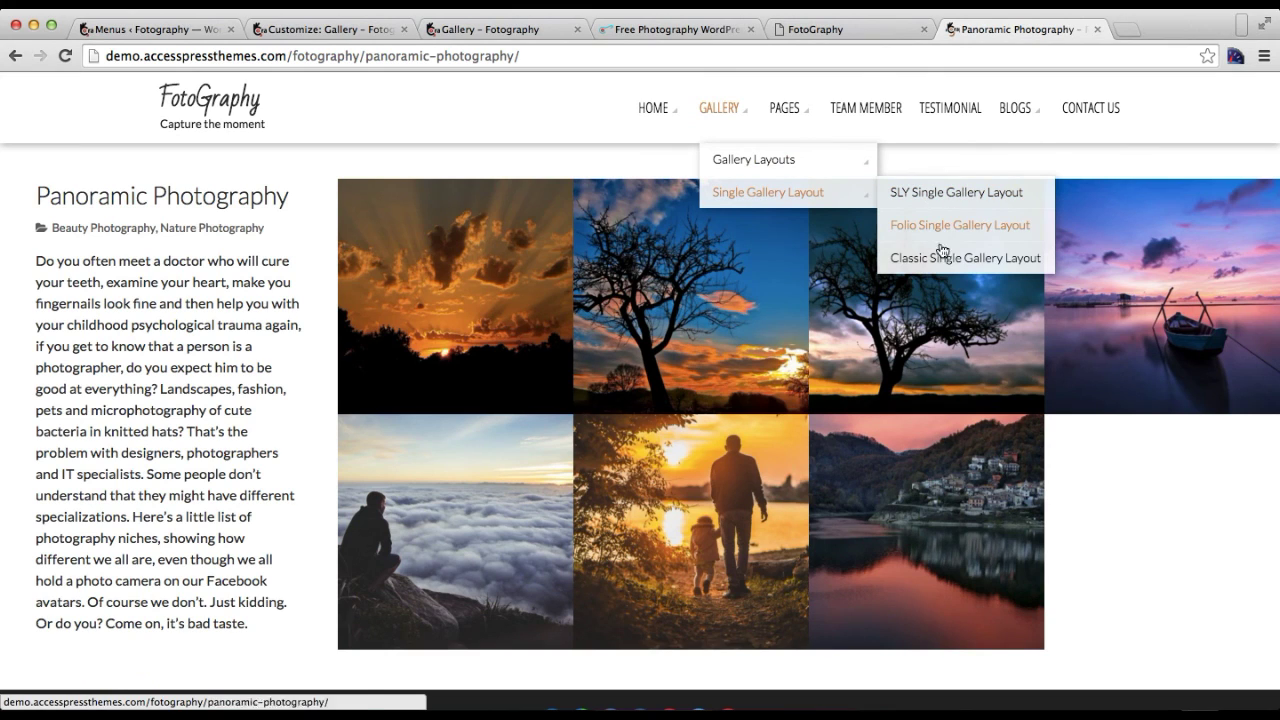
- Open the demo's Classic Single Gallery Layout example, enlarge its first photo and advance to the third one
left_click(906, 260)
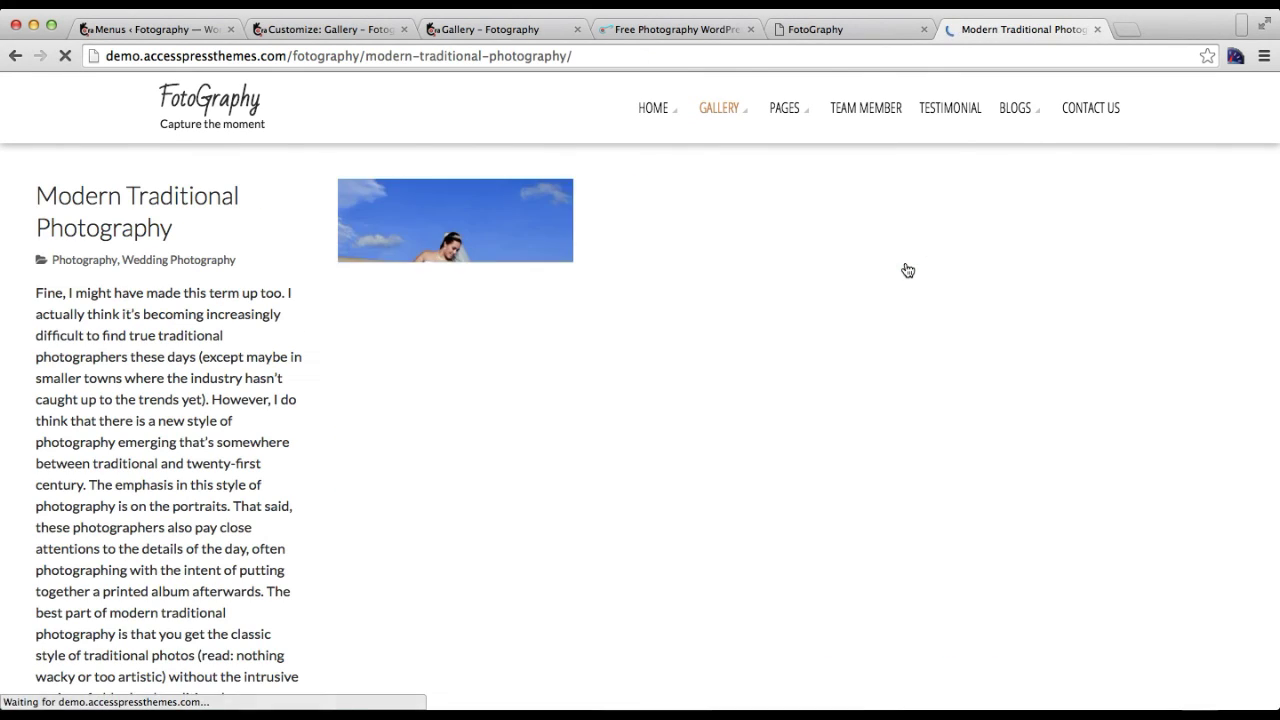
left_click(456, 284)
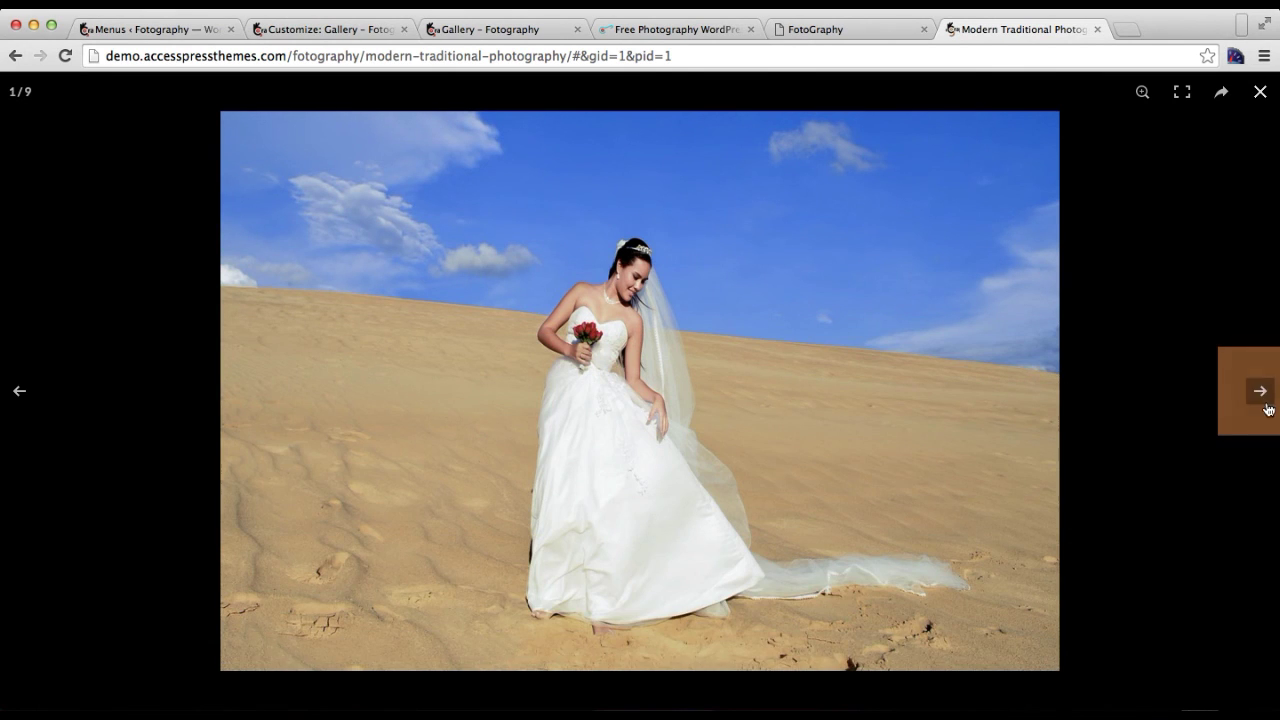
left_click(1261, 394)
left_click(1261, 394)
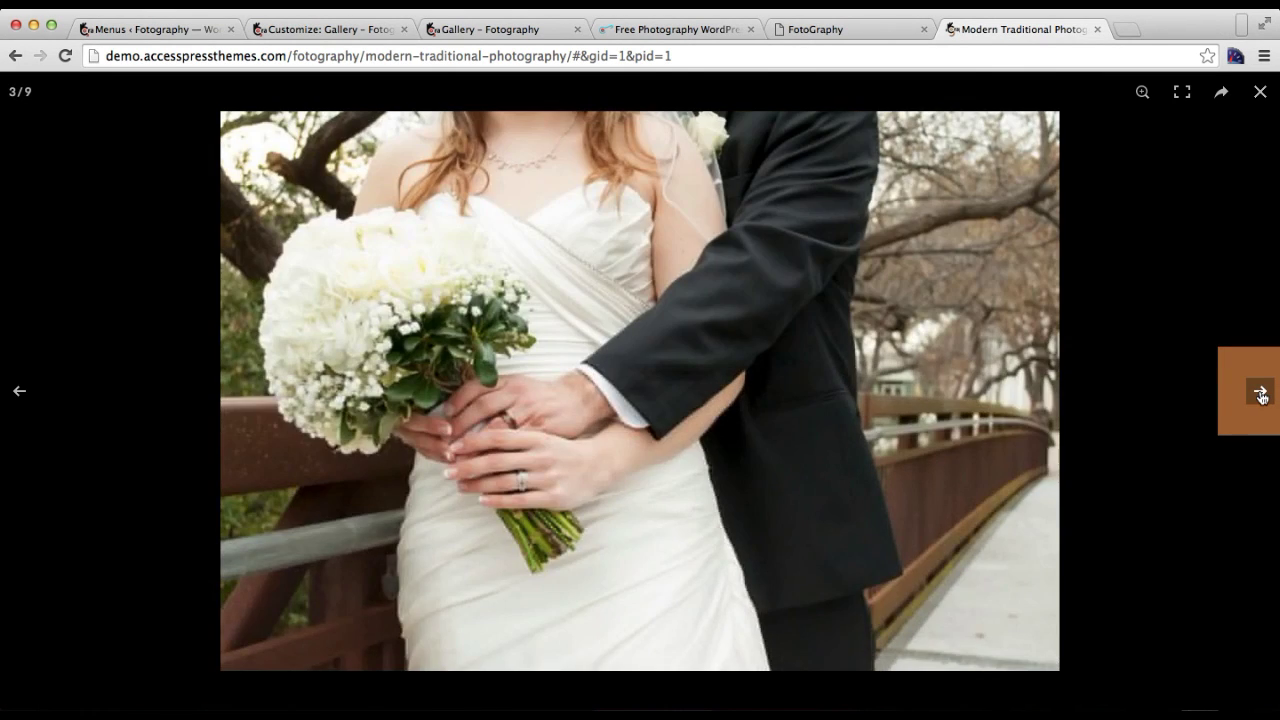
- Advance through the enlarged Modern Traditional Photography photos to the seventh one and close the lightbox
left_click(1261, 394)
left_click(1261, 394)
left_click(1261, 394)
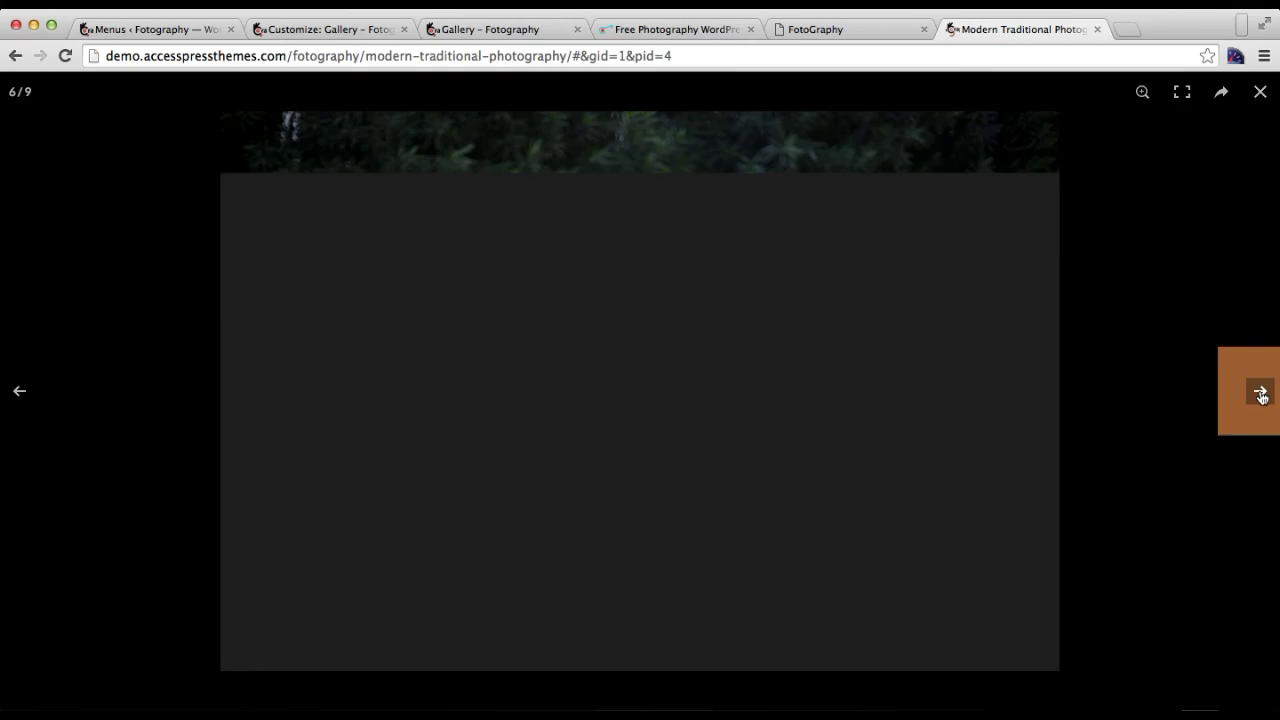
left_click(1261, 394)
left_click(1261, 92)
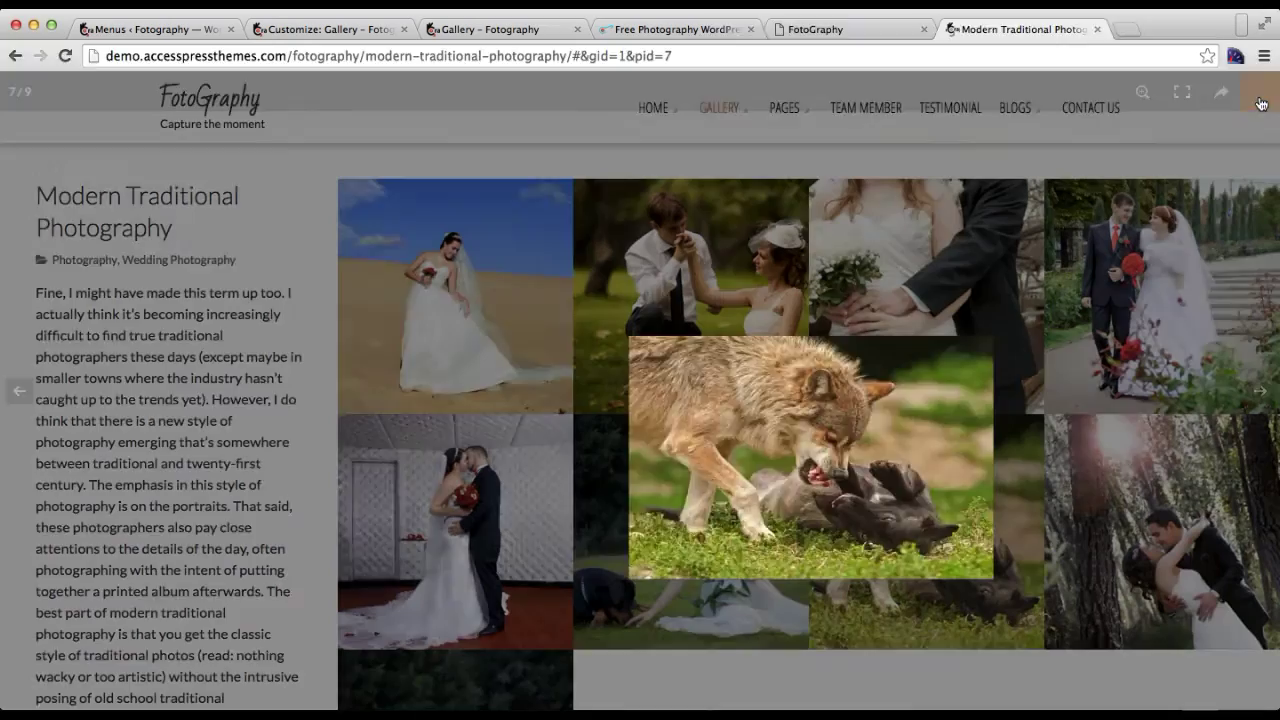
- Return to the WordPress dashboard and add a new post category named Test
left_click(183, 33)
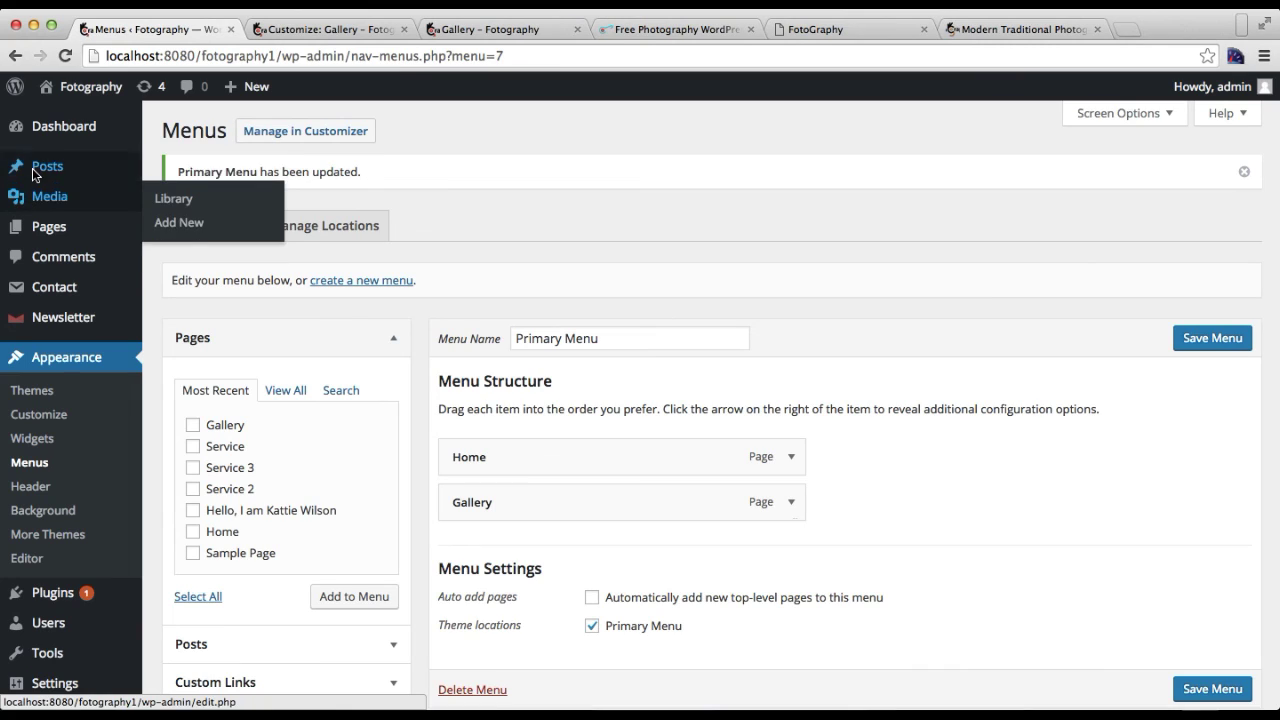
mouse_move(35, 175)
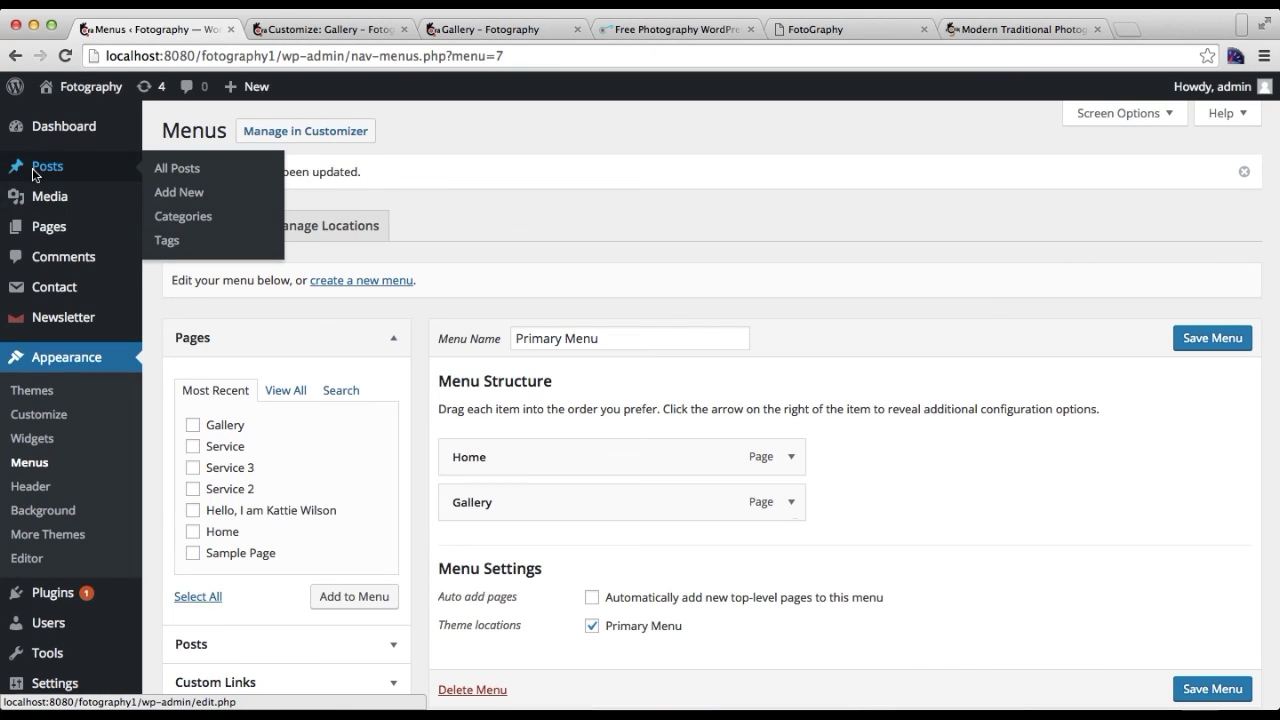
left_click(184, 222)
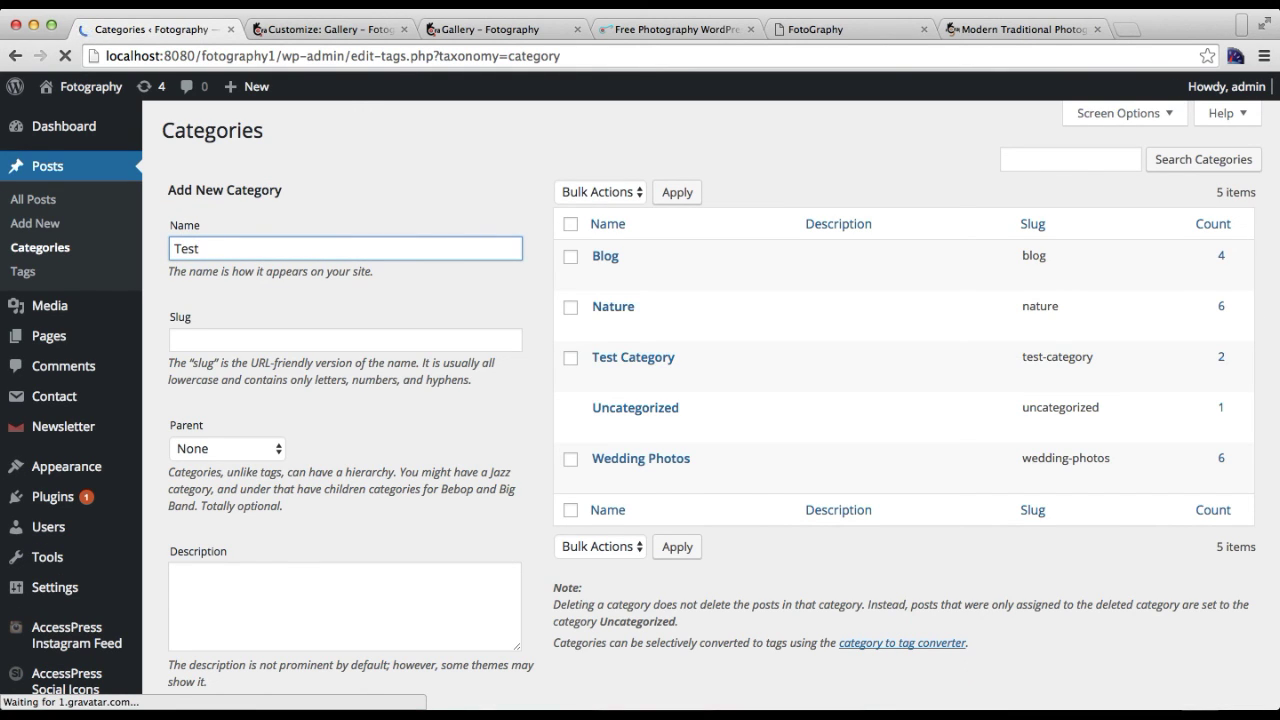
type("Test")
scroll(266, 366, "down", 3)
left_click(232, 595)
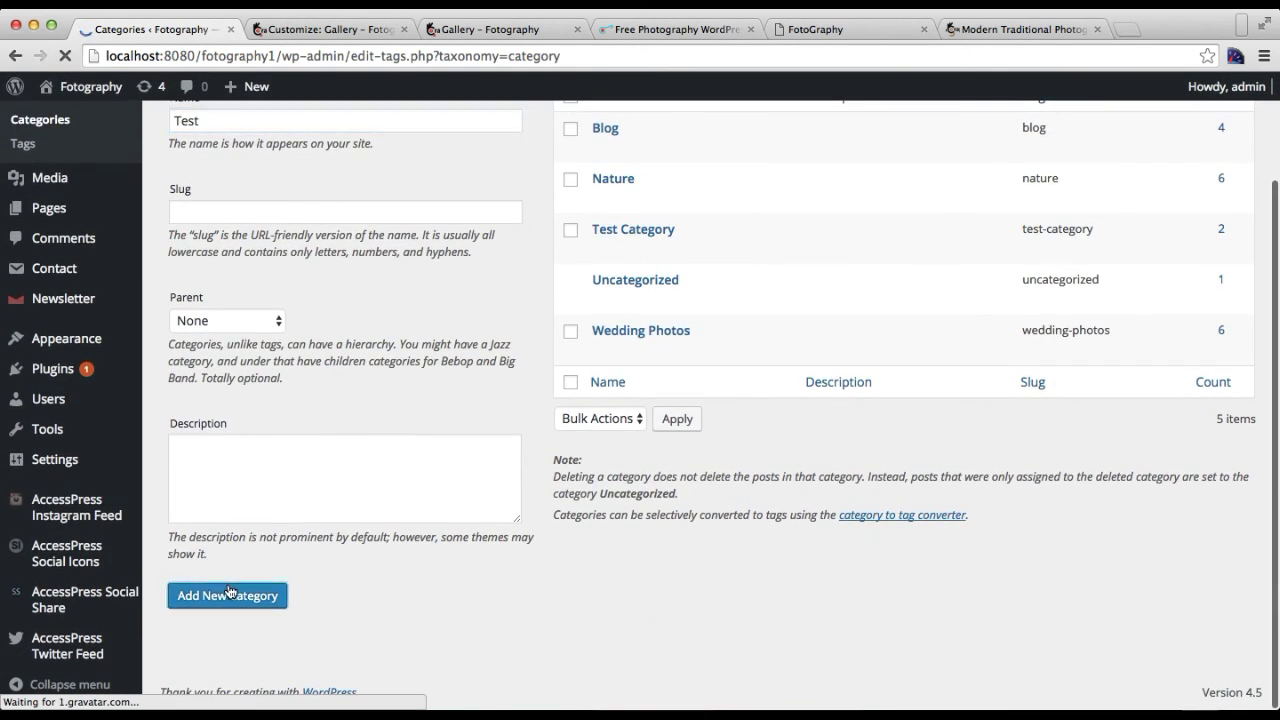
scroll(927, 344, "up", 2)
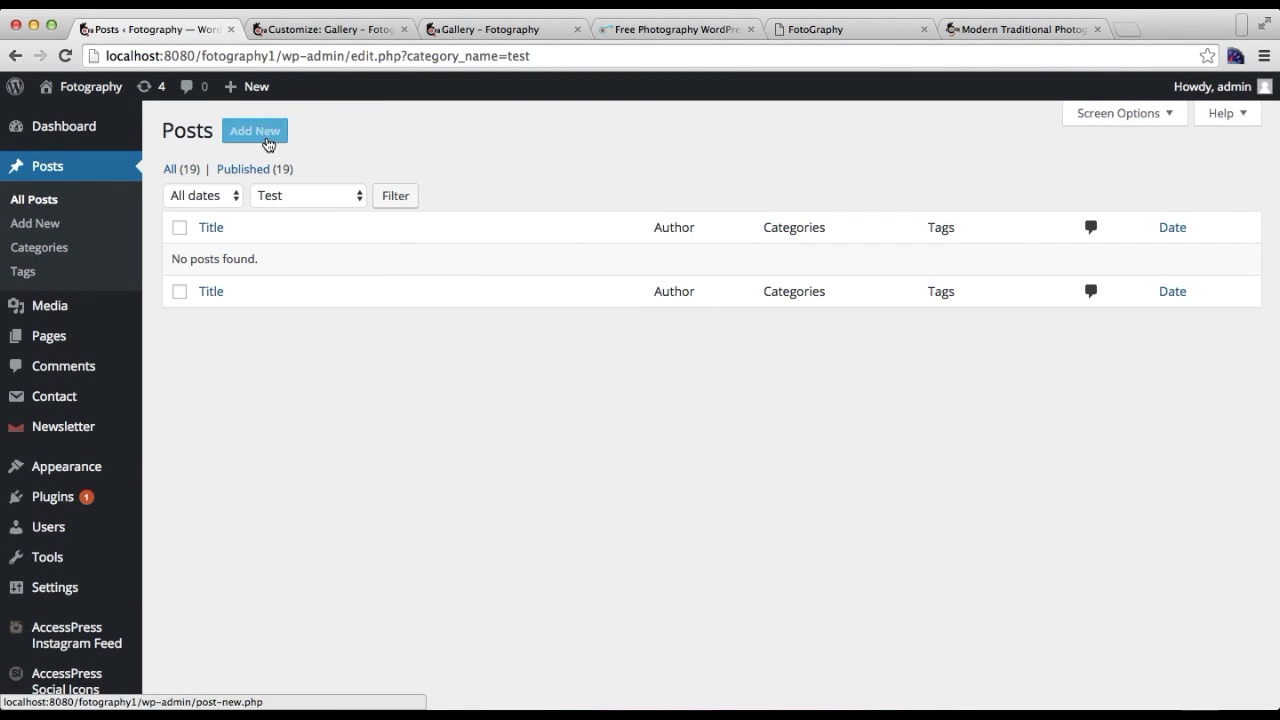
- Create a new post titled "Gallery Test Post" and place the cursor in its body
left_click(266, 140)
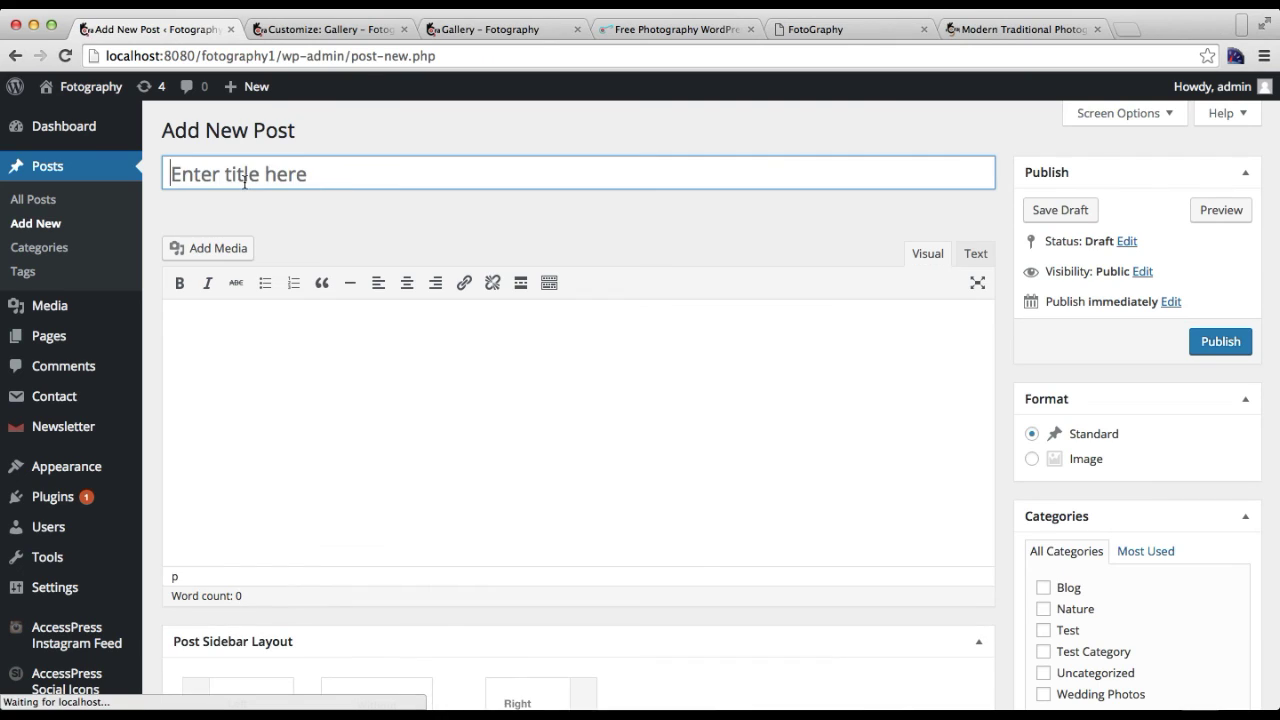
type("Gallery Test Post")
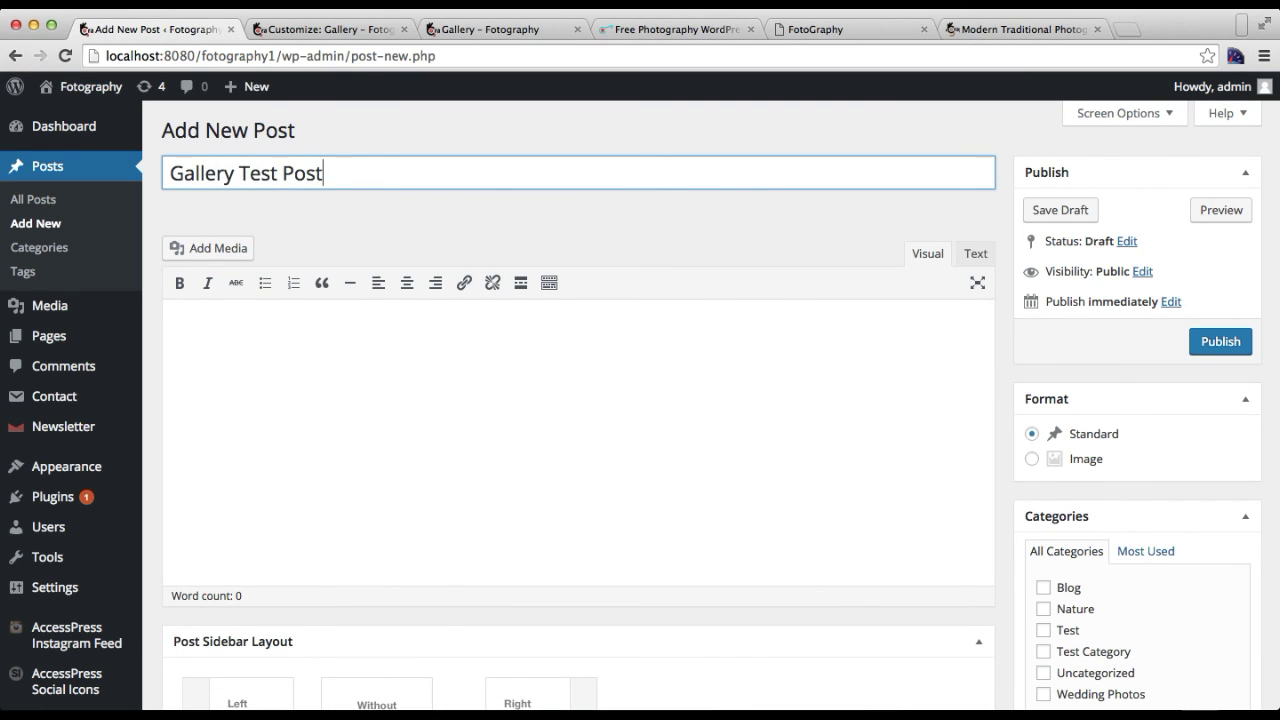
left_click(400, 449)
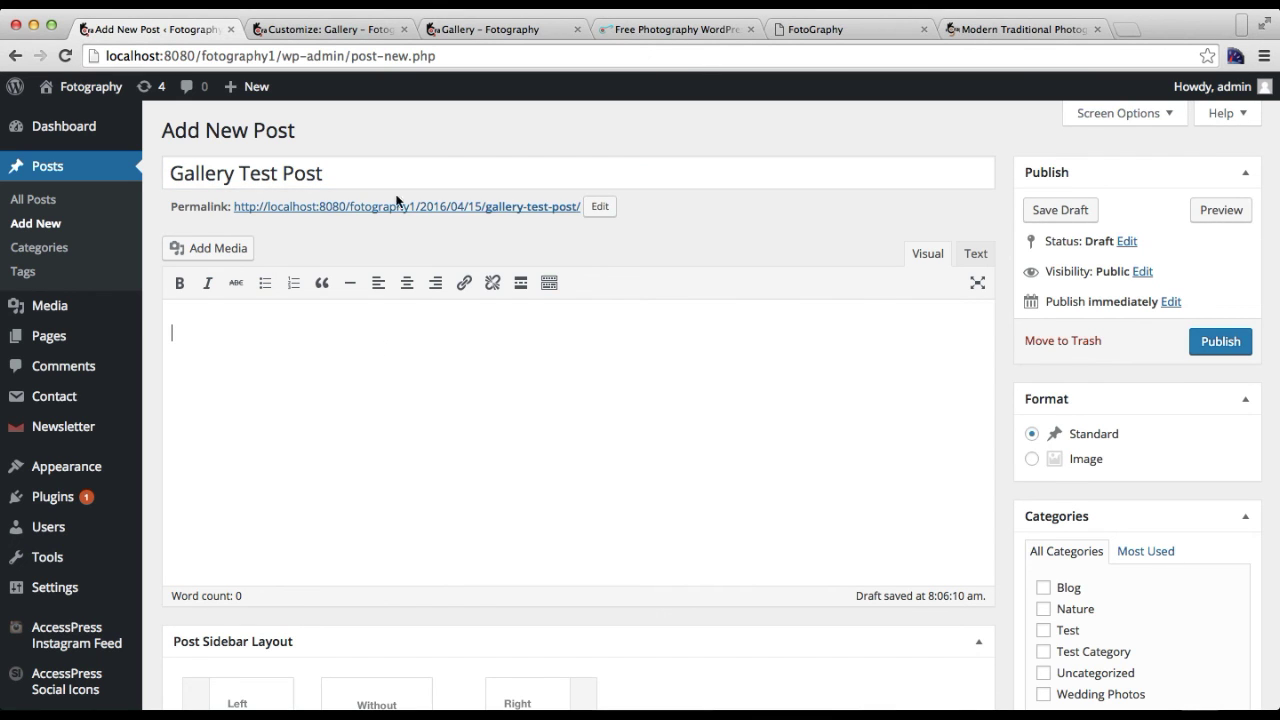
- Copy the full Modern Traditional Photography description from the demo site into the post body and add blank lines below it
left_click(1015, 29)
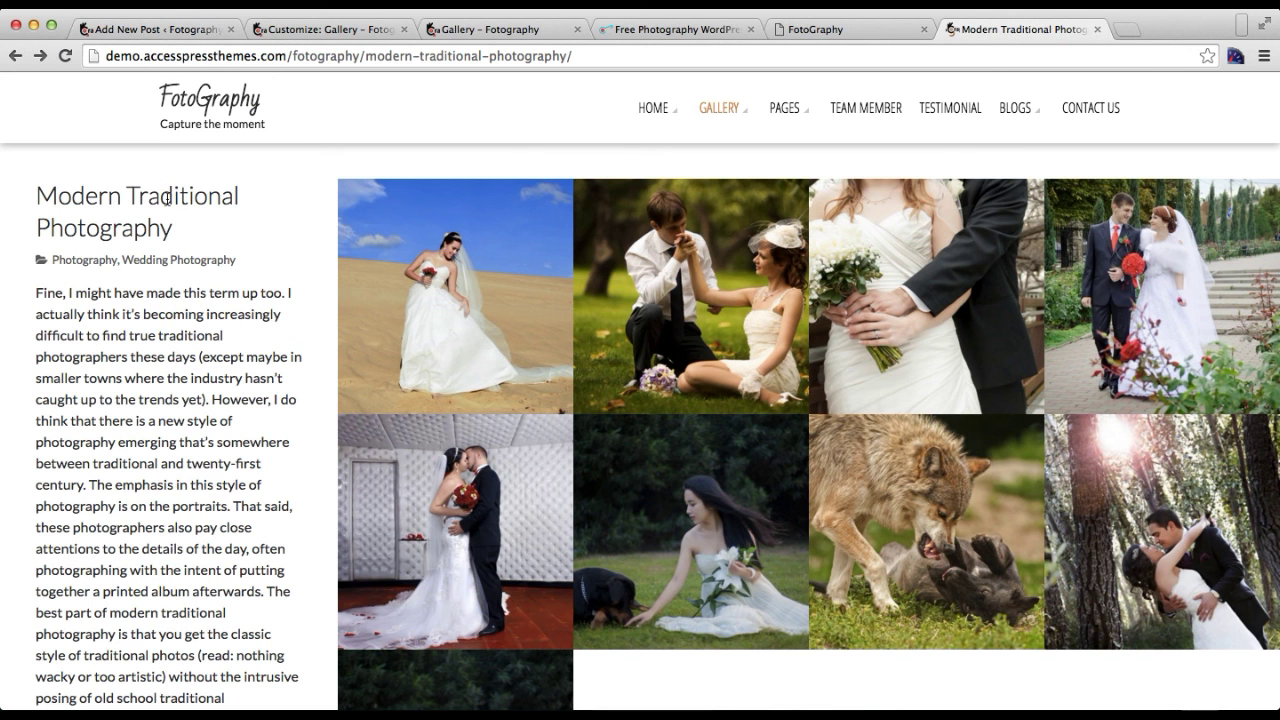
left_click_drag(38, 293, 102, 459)
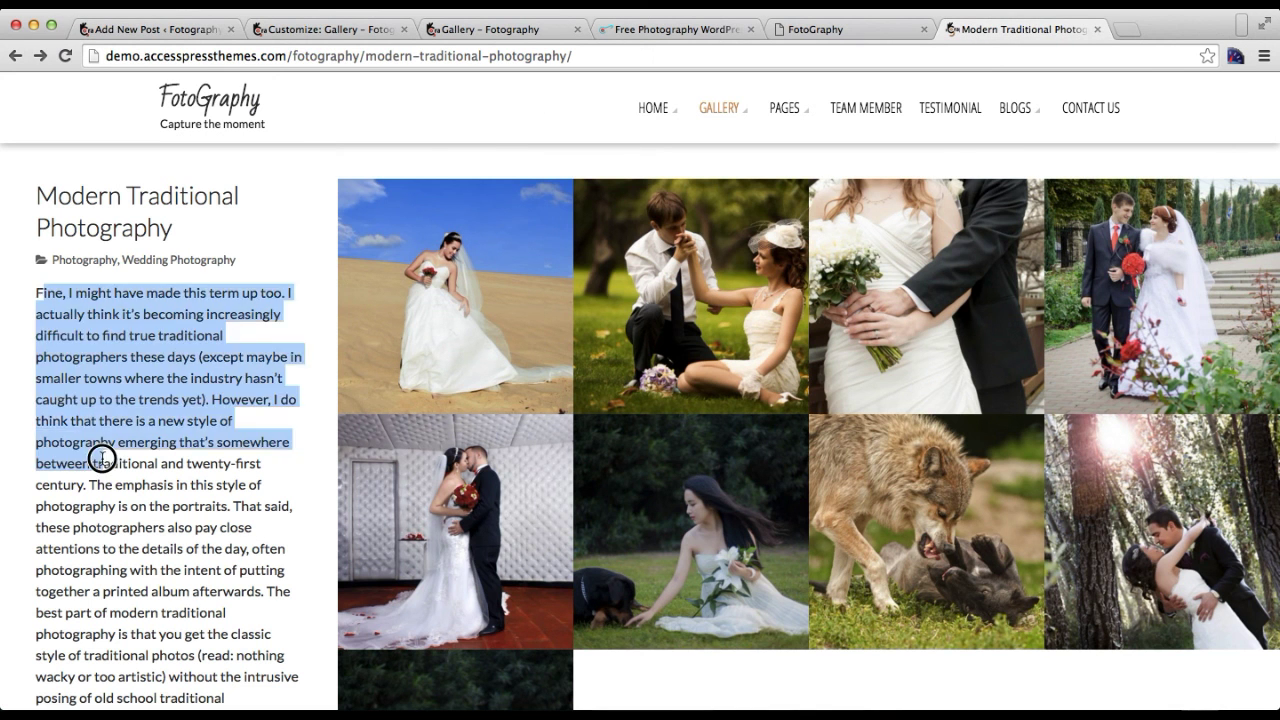
left_click(75, 424)
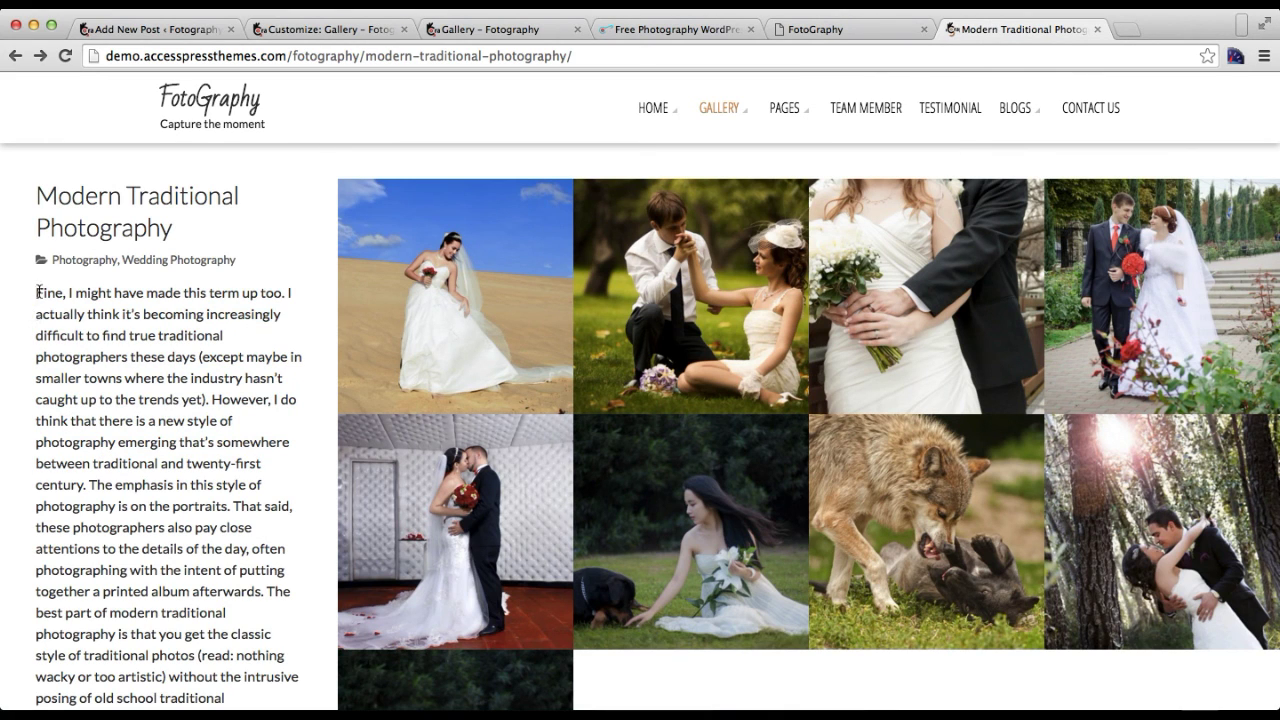
left_click_drag(36, 293, 234, 456)
left_click(294, 31)
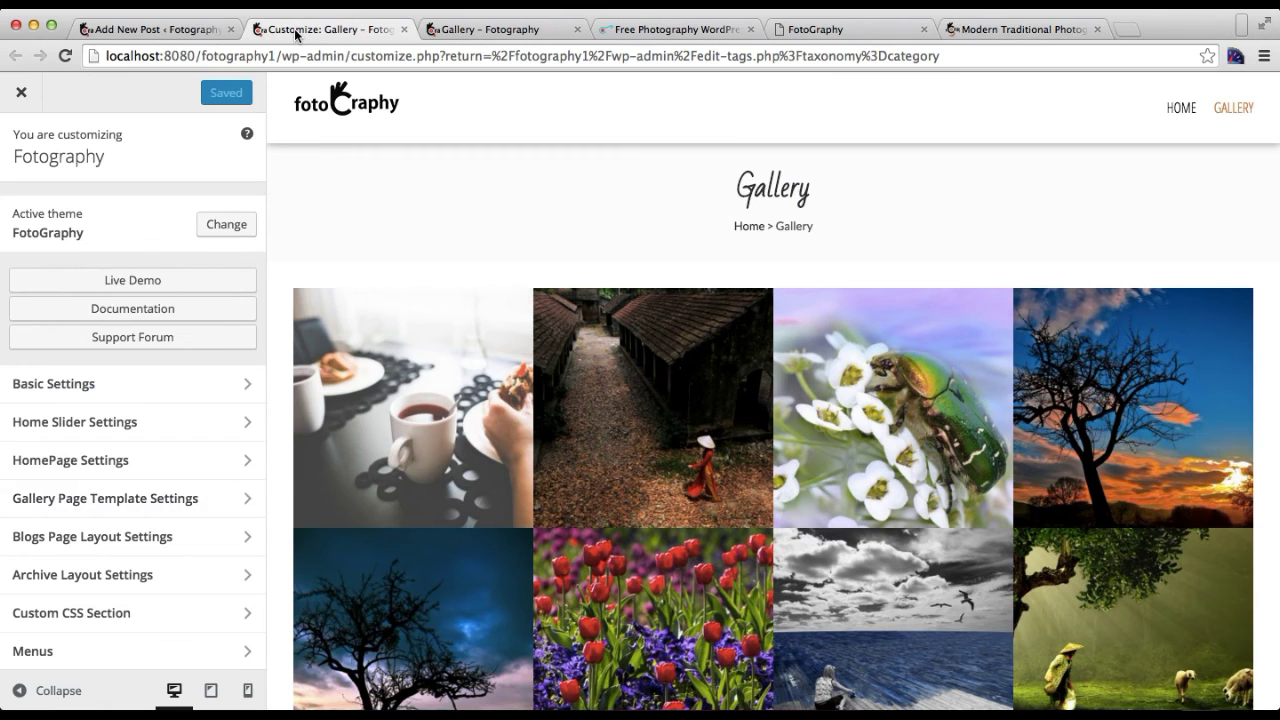
left_click(190, 29)
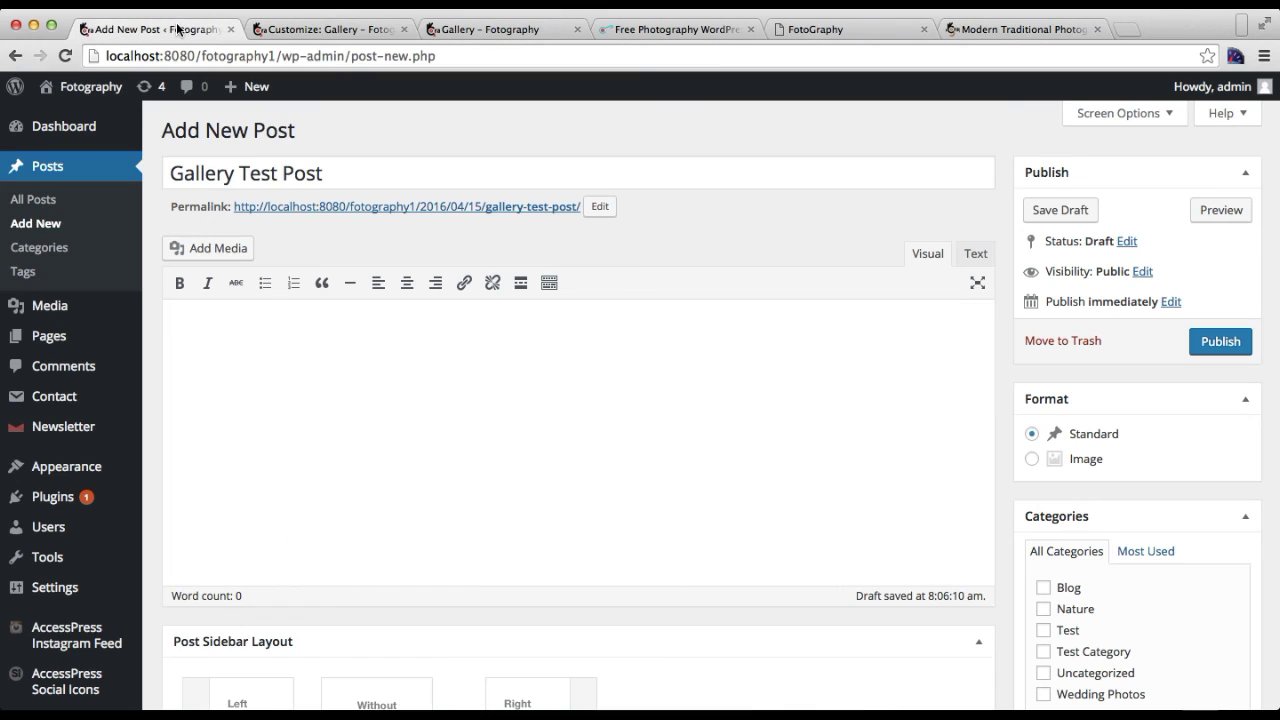
left_click(234, 332)
type("Fine, I might have made this term up too. I actually think it’s becoming increasingly difficult to find true traditional photographers these days (except maybe in smaller towns where the industry hasn’t caught up to the trends yet). However, I do think that there is a new style of photography emerging that’s somewhere between traditional and twenty-first century. The emphasis in this style of photography is on the portraits. That said, these photographers also pay close attentions to the details of the day, often photographing with the intent of putting together a printed album afterwards. The best part of modern traditional photography is that you get the classic style of traditional photos (read: nothing wacky or too artistic) without the intrusive posing of old school traditional photography.")
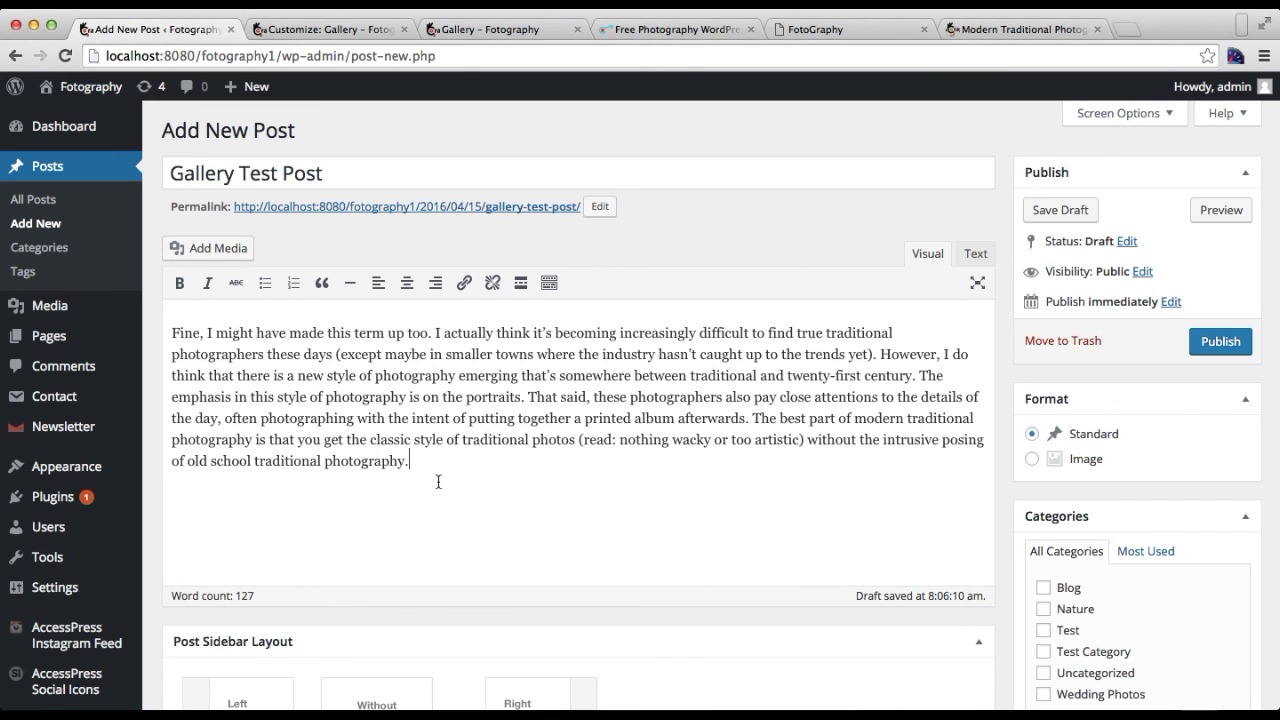
key("Return")
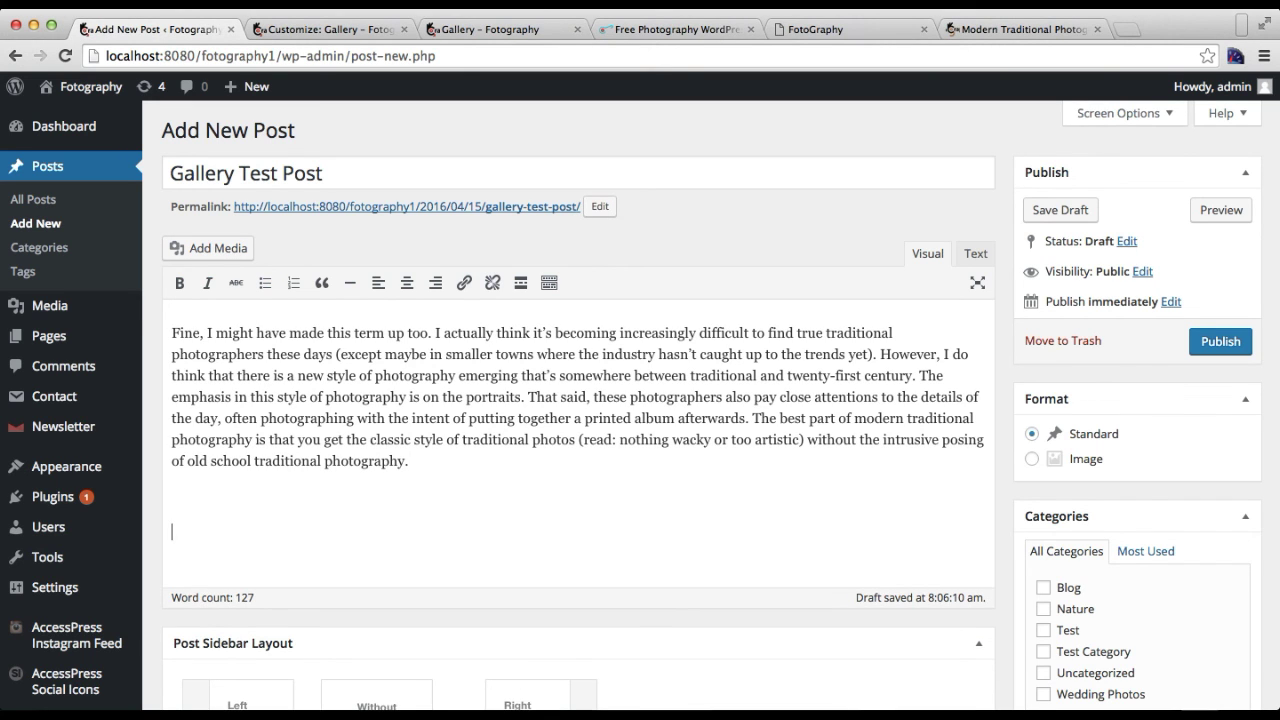
- Create a gallery from the first twelve images in the media library and insert it below the post's description
left_click(212, 250)
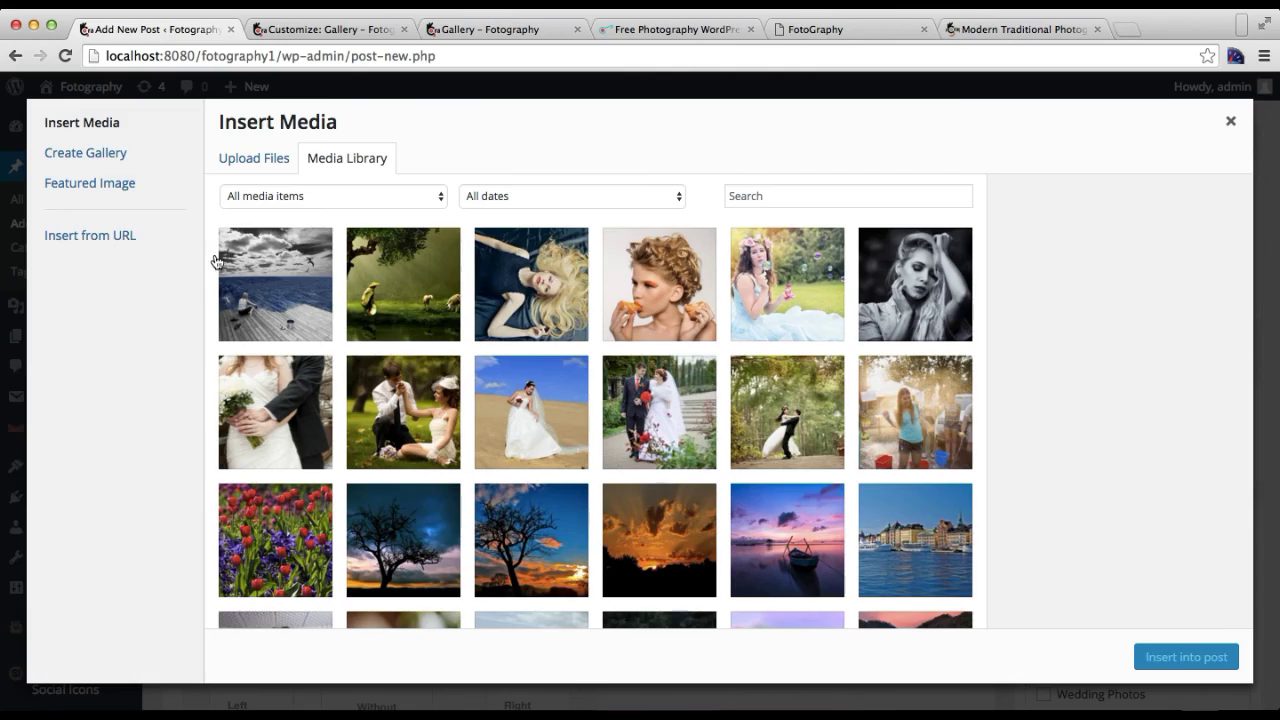
left_click(99, 165)
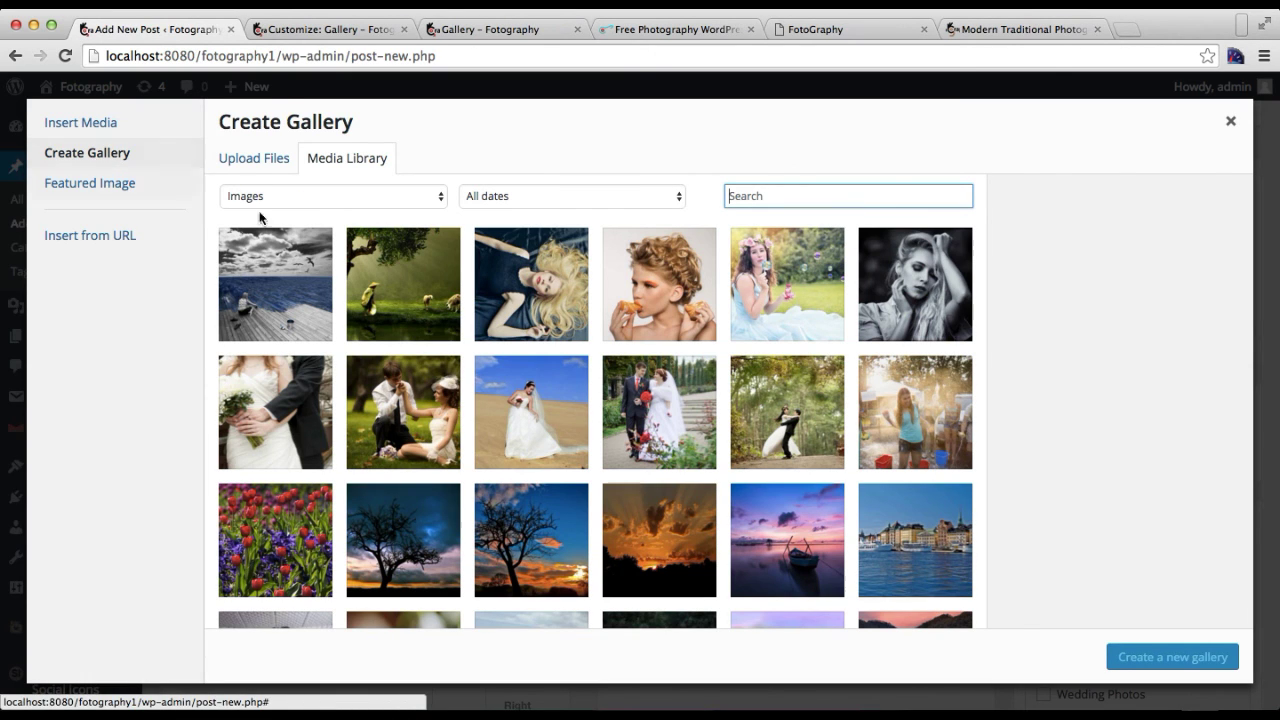
left_click(278, 309)
left_click(376, 306)
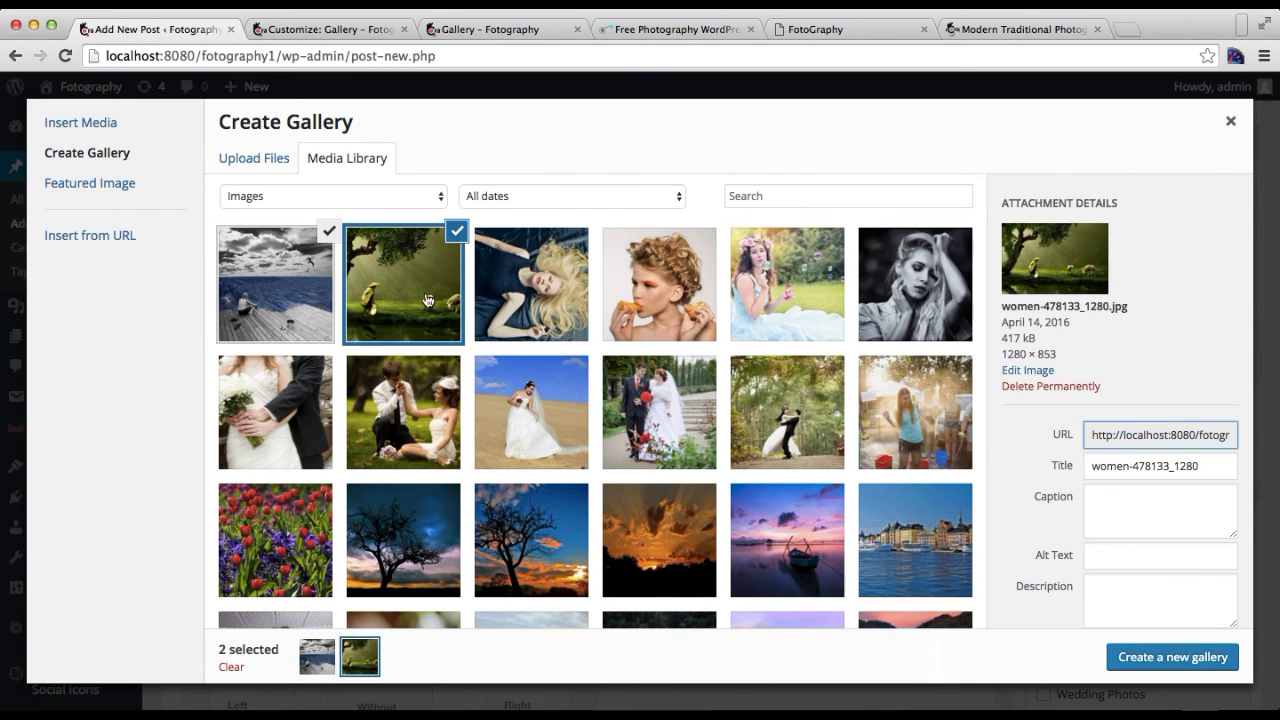
left_click(520, 300)
left_click(632, 306)
left_click(762, 310)
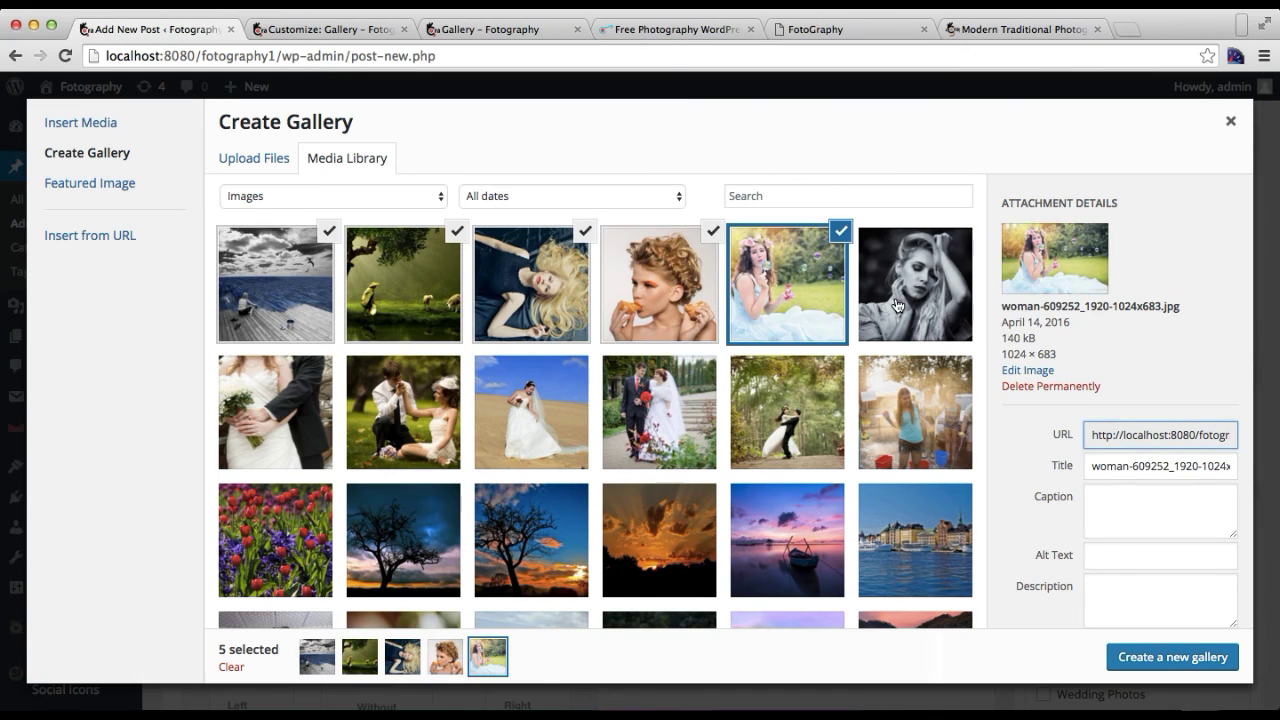
left_click(898, 307)
left_click(306, 403)
left_click(408, 406)
left_click(532, 414)
left_click(652, 428)
left_click(815, 410)
left_click(914, 404)
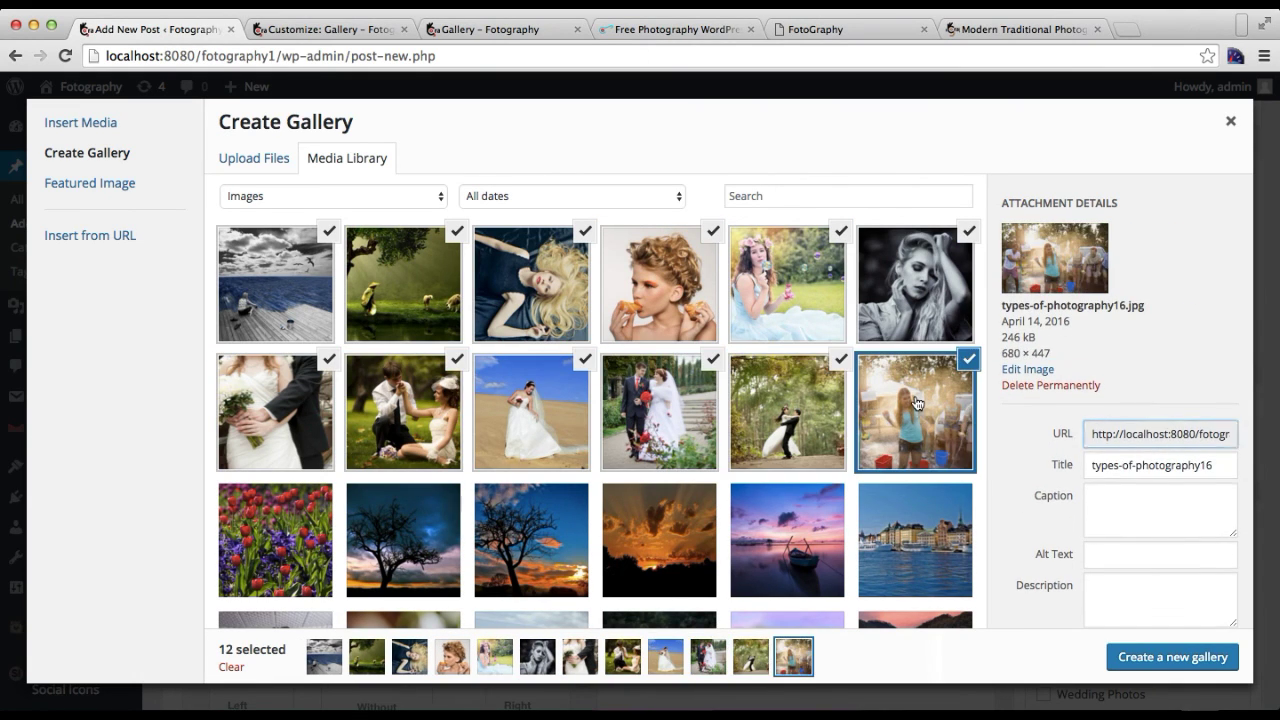
left_click(1170, 657)
left_click(1169, 663)
- Set the post format to Image and bring the gallery page layout options into view
scroll(635, 519, "down", 3)
left_click(1035, 262)
scroll(654, 364, "down", 10)
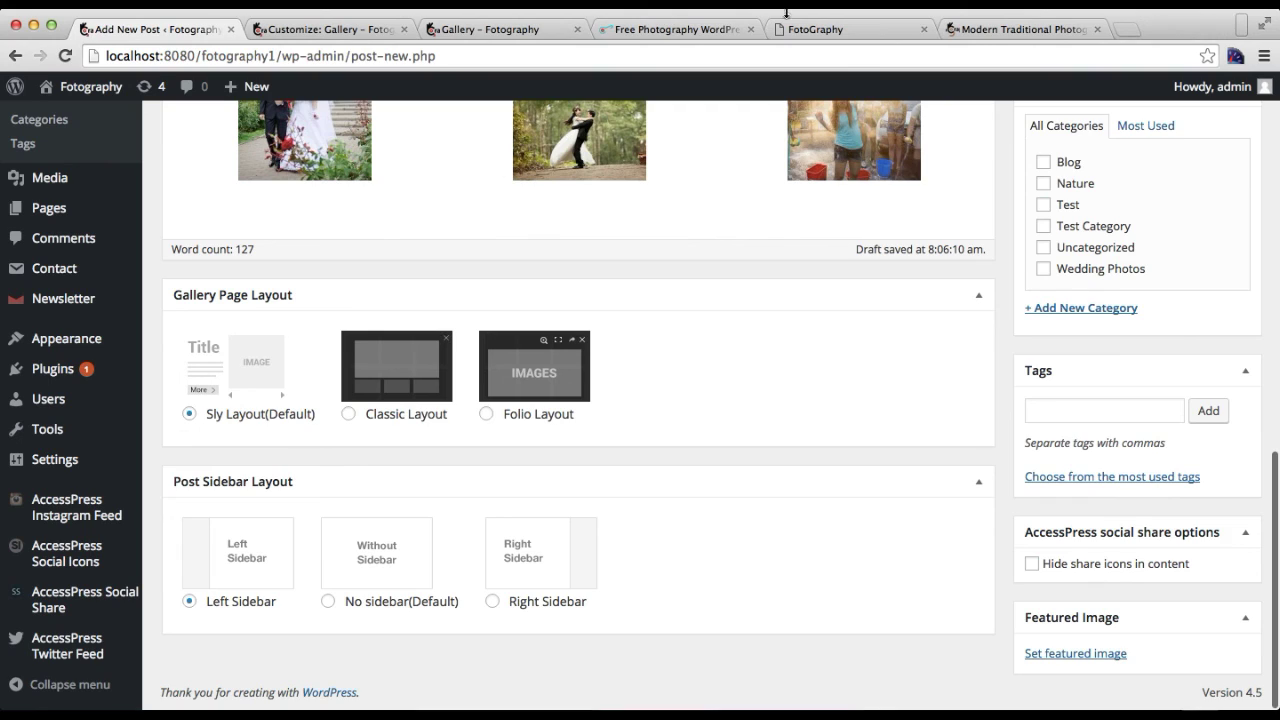
- Switch to the demo site and review the Modern Traditional Photography gallery page for comparison with the post's layout options
left_click(960, 29)
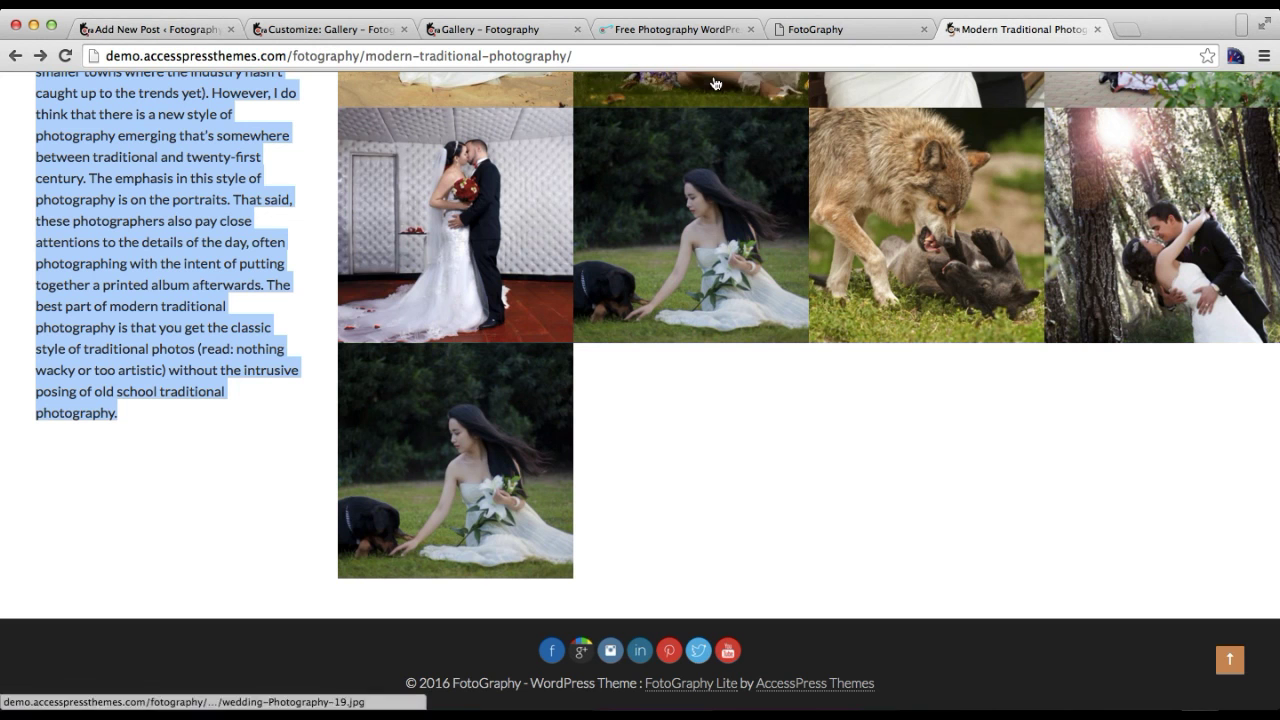
scroll(715, 83, "up", 5)
mouse_move(725, 112)
mouse_move(750, 198)
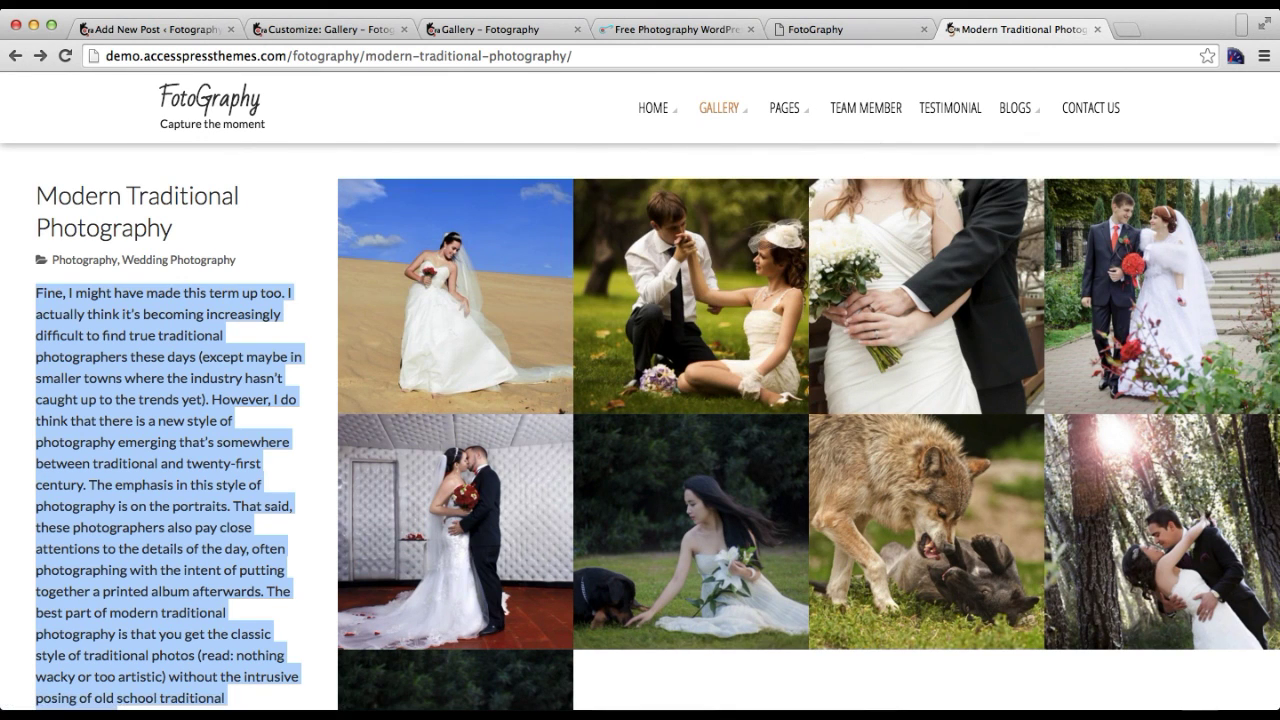
- Return to the Gallery Test Post draft and assign it to the Test category
left_click(158, 29)
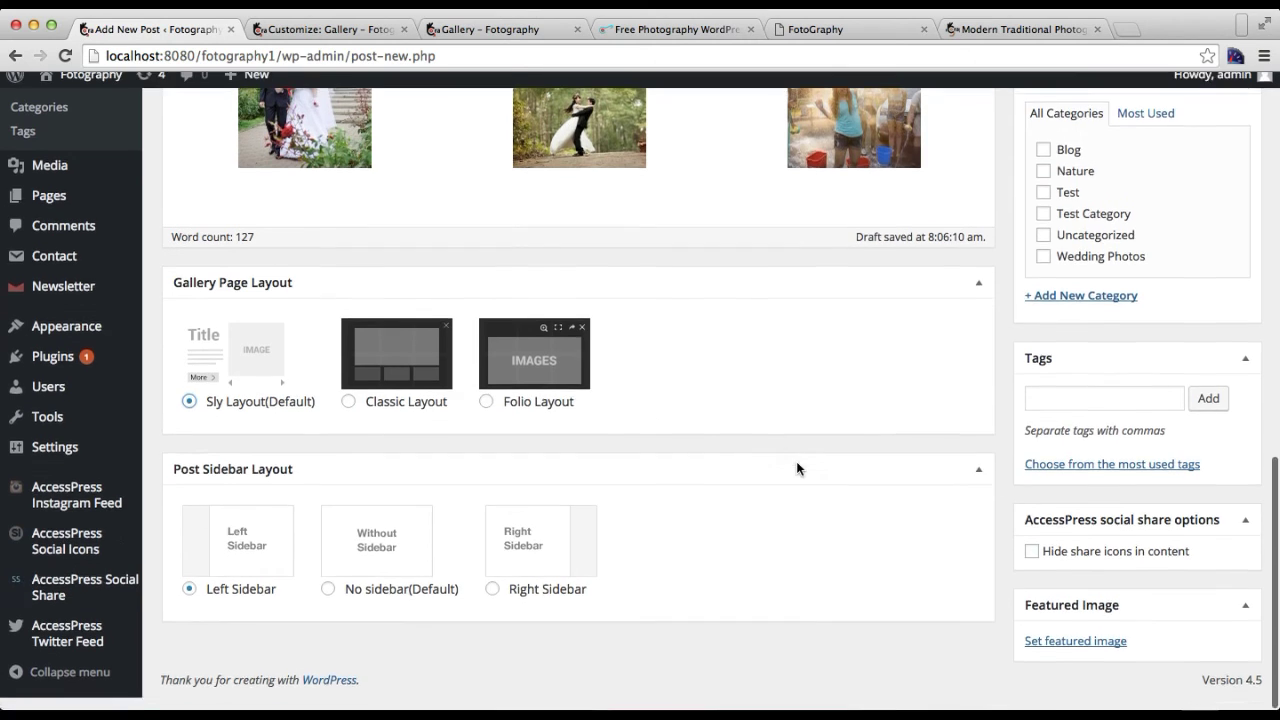
scroll(796, 465, "up", 3)
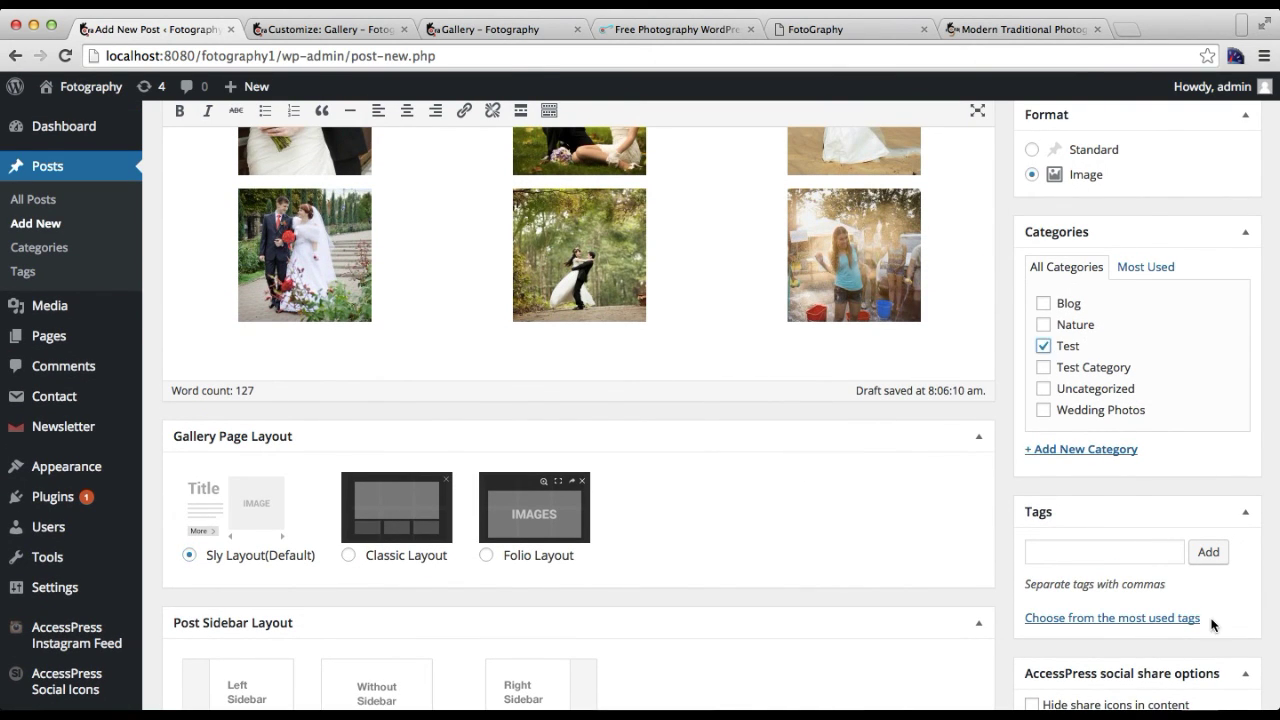
scroll(1211, 617, "down", 3)
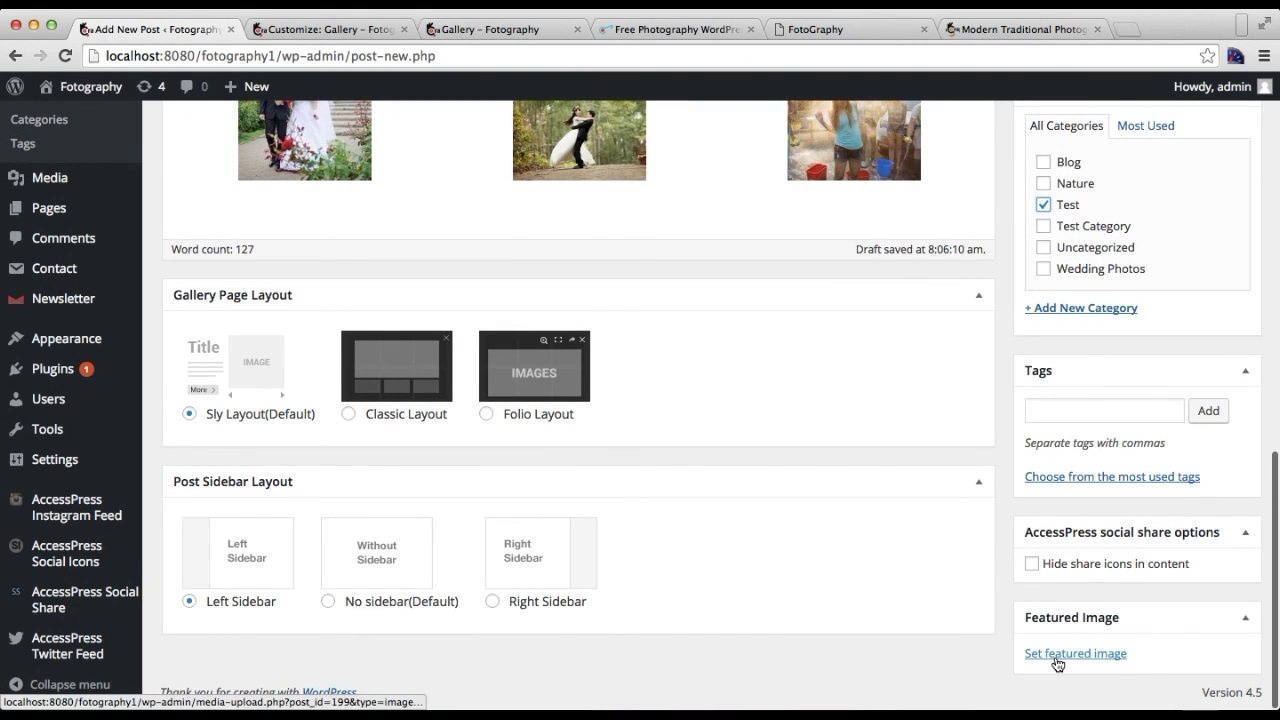
- Set the photo of the person walking along the railway tracks as the post's featured image
left_click(1056, 659)
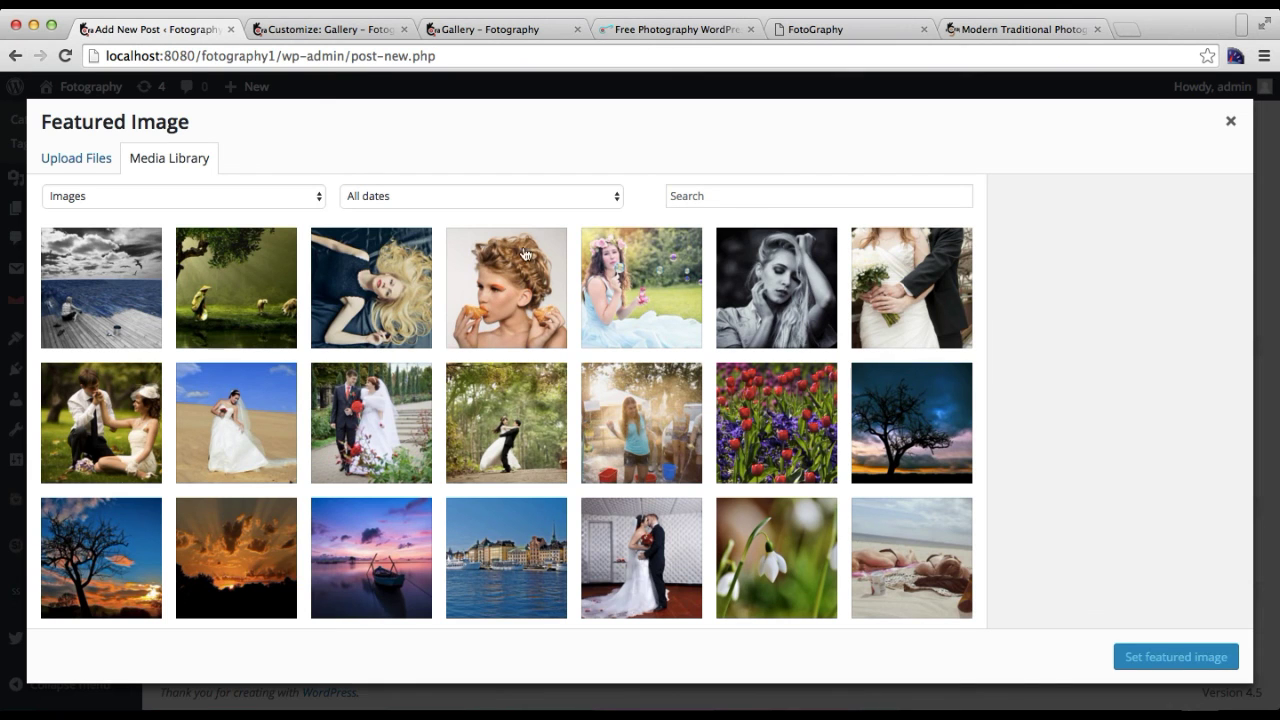
scroll(515, 420, "down", 10)
left_click(481, 414)
left_click(510, 488)
scroll(645, 516, "down", 10)
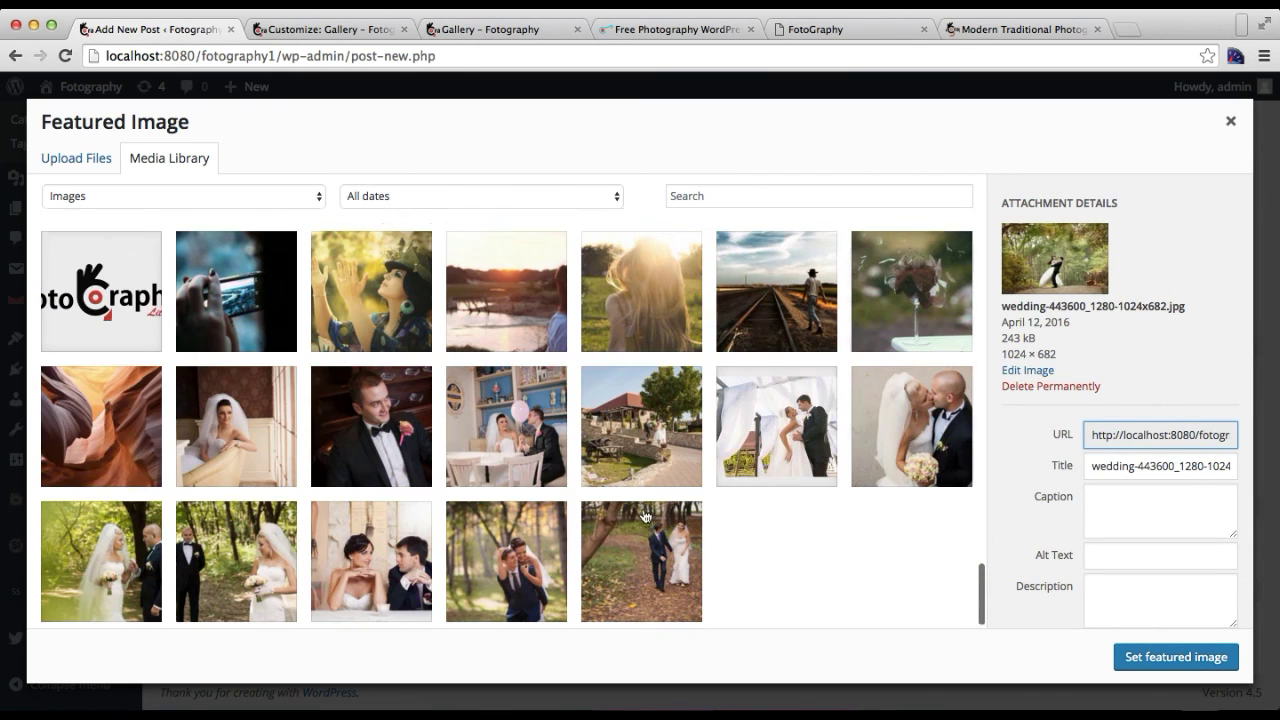
left_click(787, 296)
left_click(1196, 657)
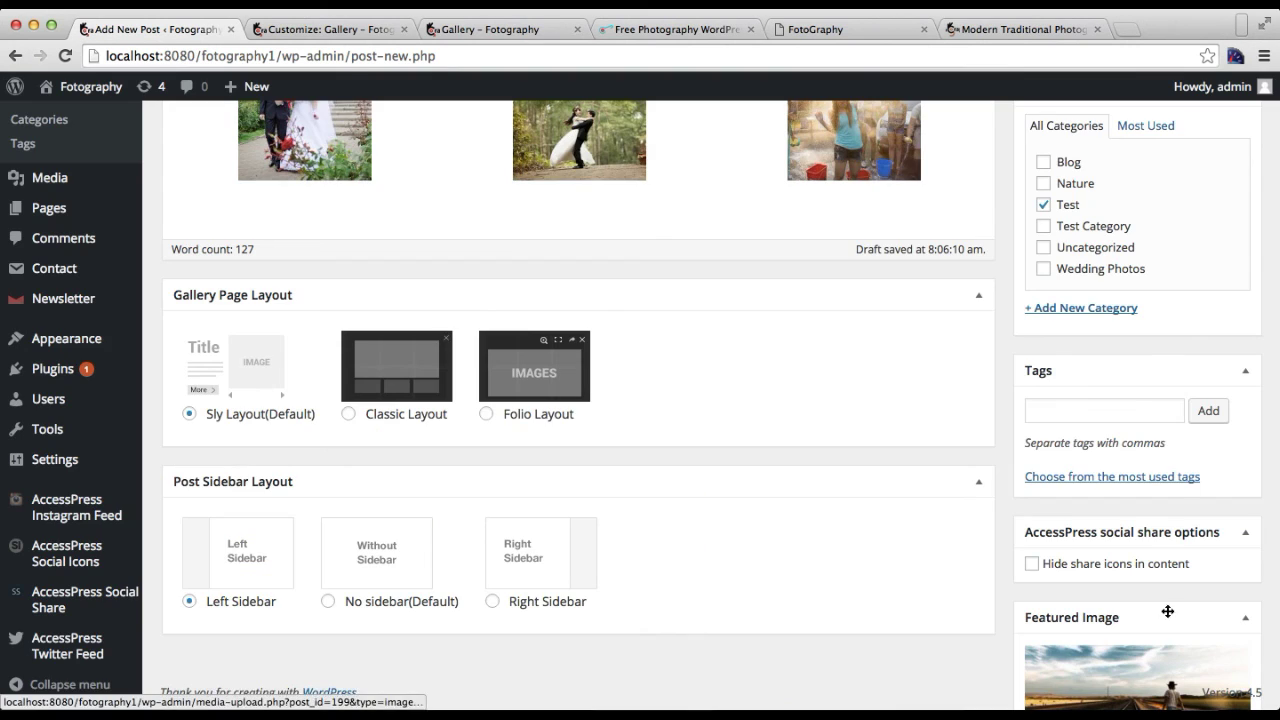
- Publish the Gallery Test Post and view the published post in a new browser tab
scroll(1187, 467, "up", 5)
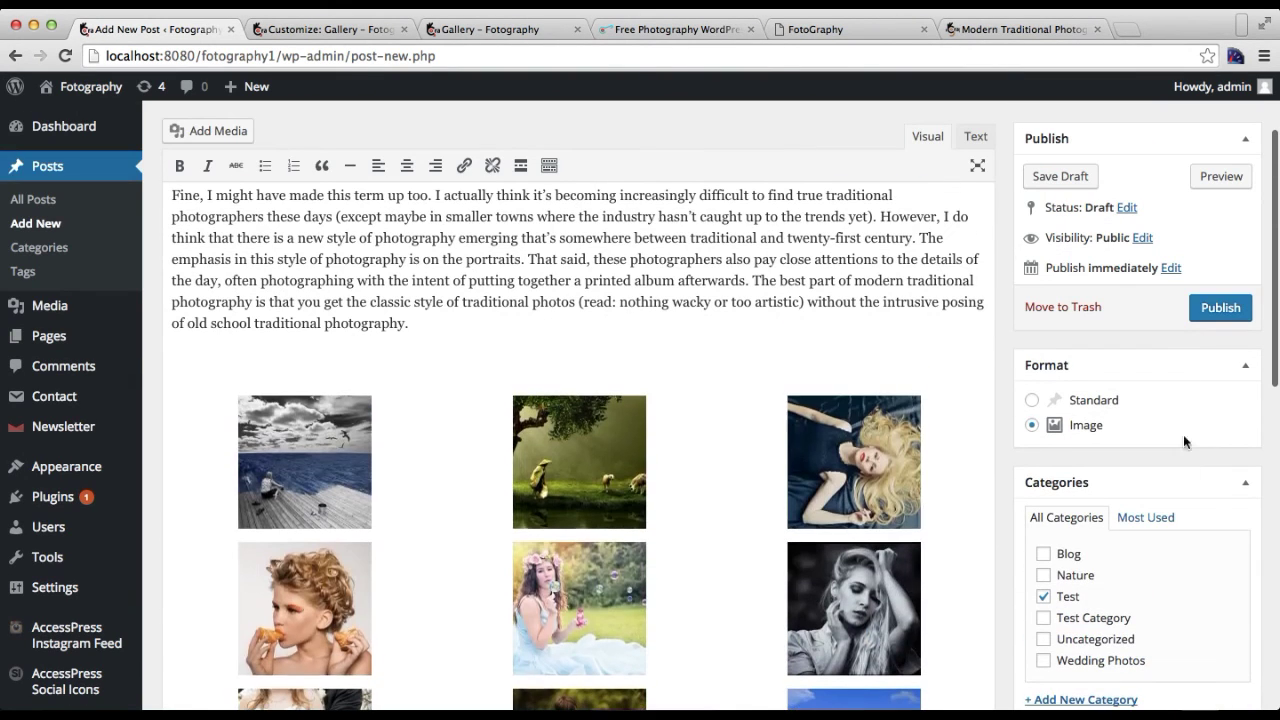
left_click(1213, 317)
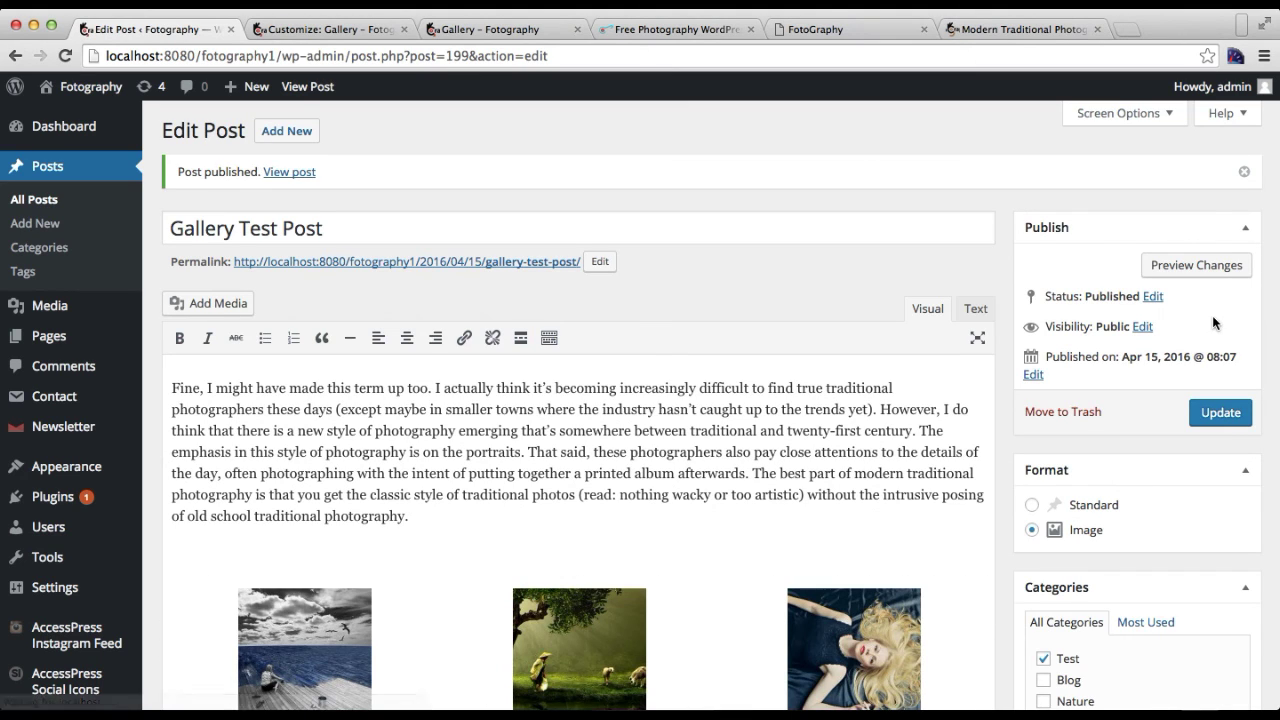
right_click(295, 177)
left_click(330, 184)
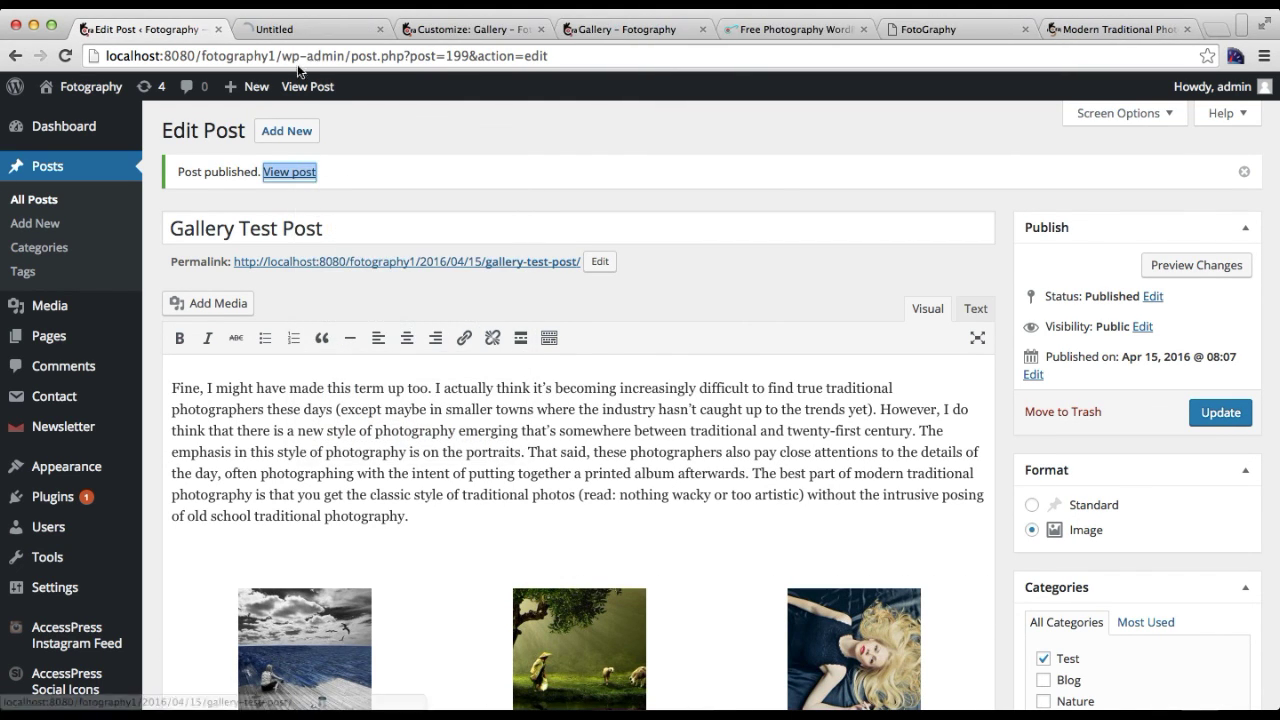
left_click(288, 35)
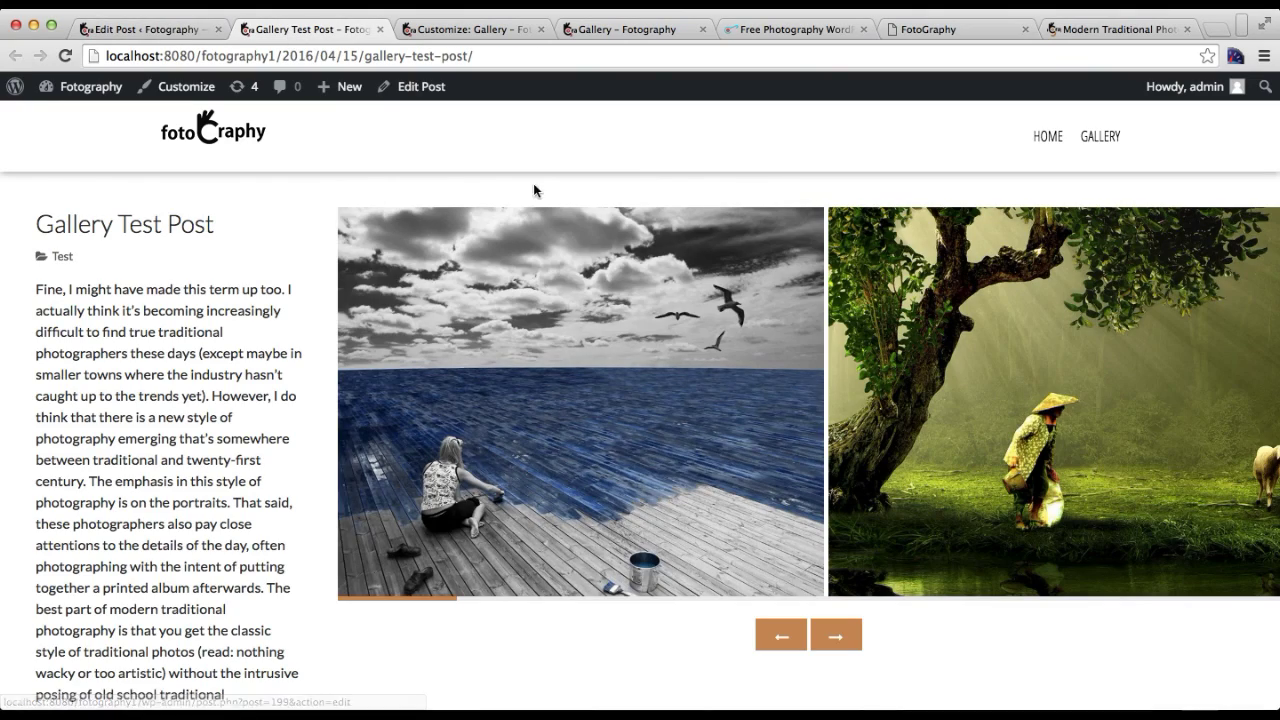
- Examine the published Gallery Test Post by advancing through its photo strip, enlarging the black-and-white portrait of the woman and closing the enlarged view
scroll(533, 416, "down", 2)
scroll(560, 440, "up", 2)
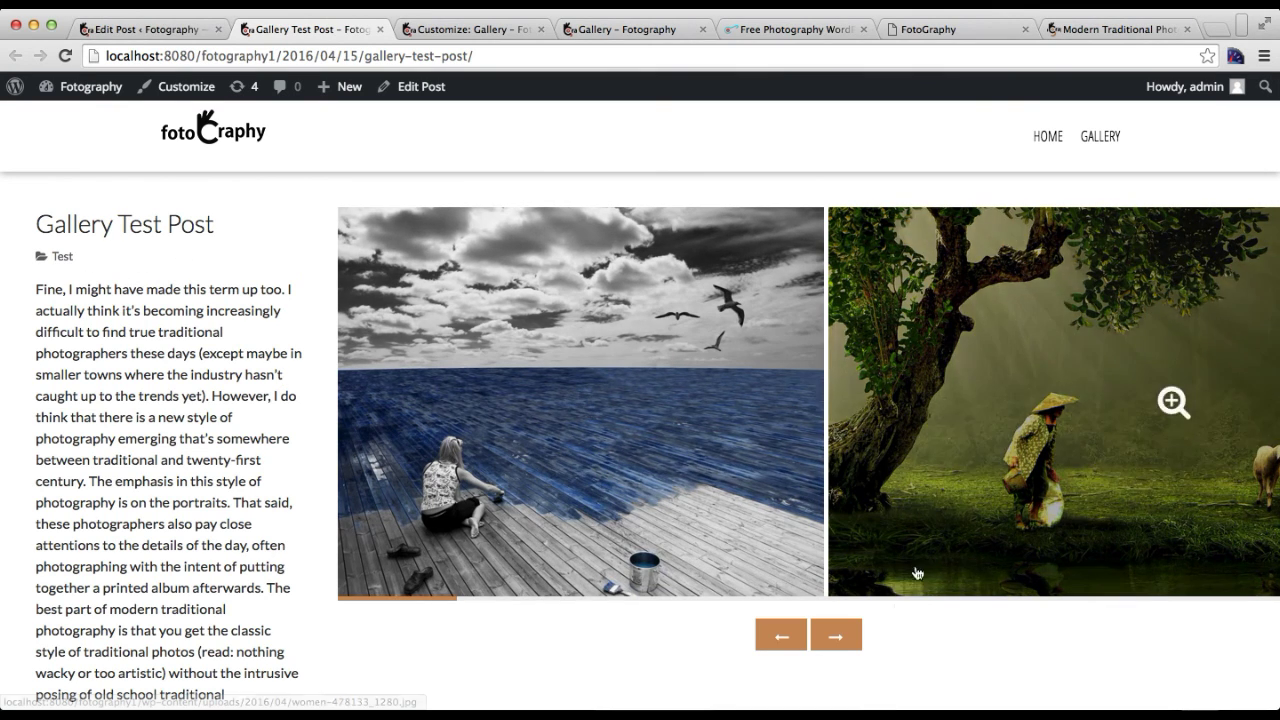
left_click(836, 636)
left_click(836, 636)
left_click(836, 636)
left_click(836, 636)
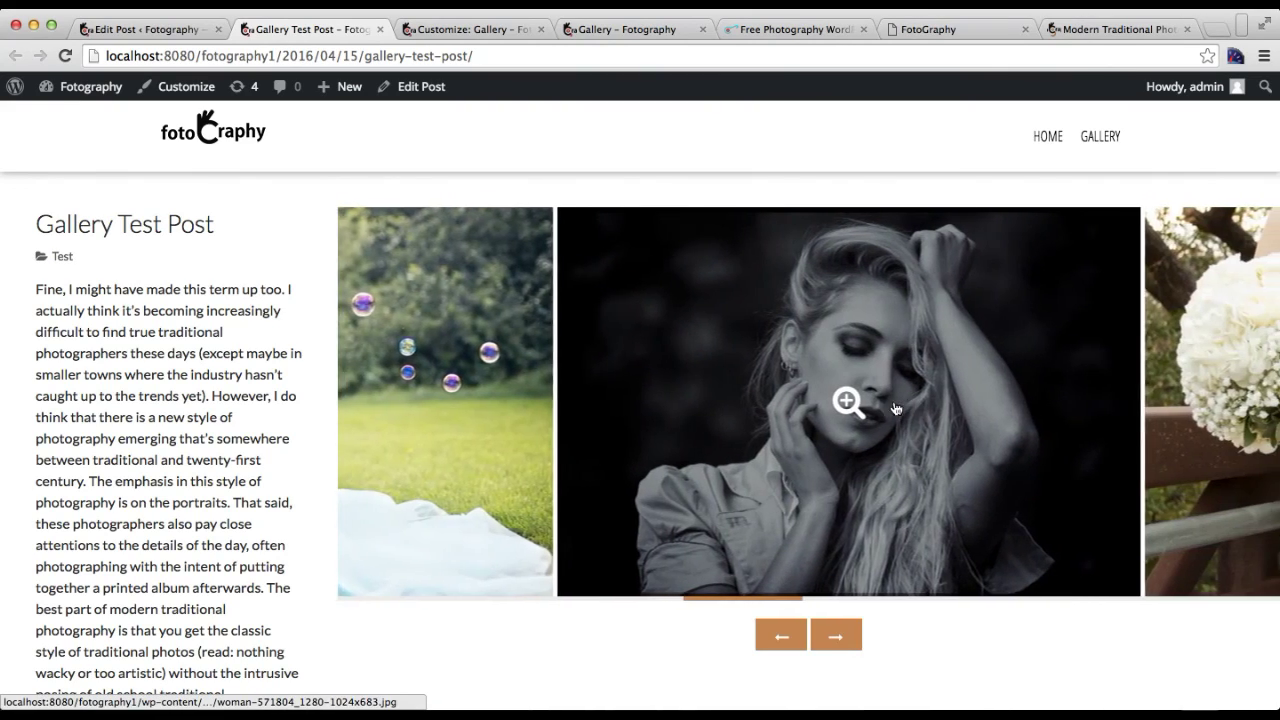
left_click(831, 407)
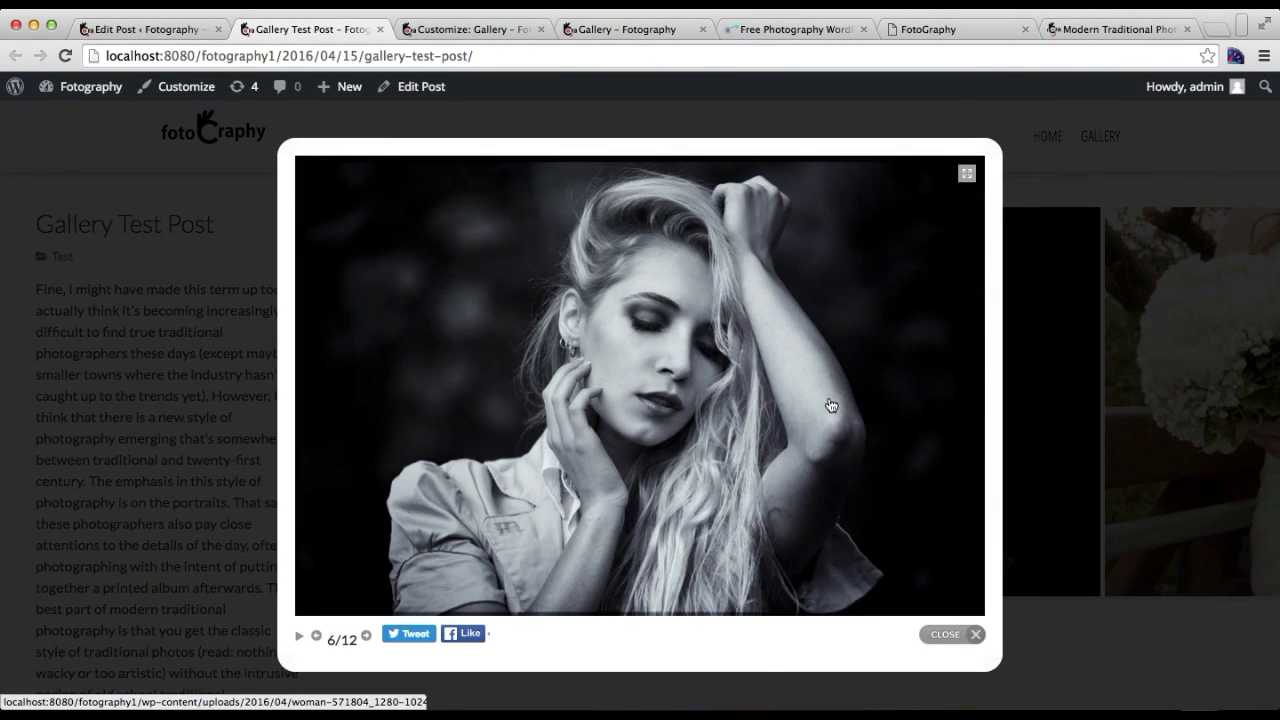
left_click(958, 645)
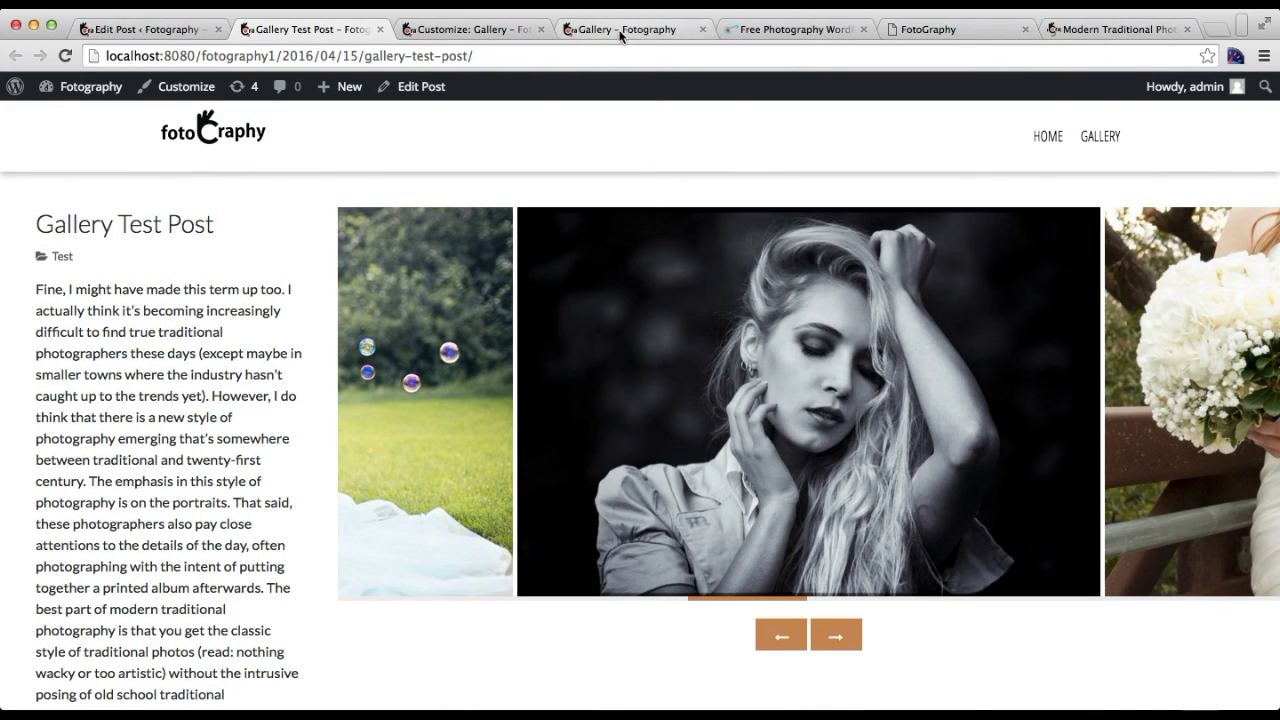
- Revisit the demo's Modern Traditional Photography page and review the gallery post instructions in the theme documentation's Set Up Gallery Page Layout section
left_click(1065, 31)
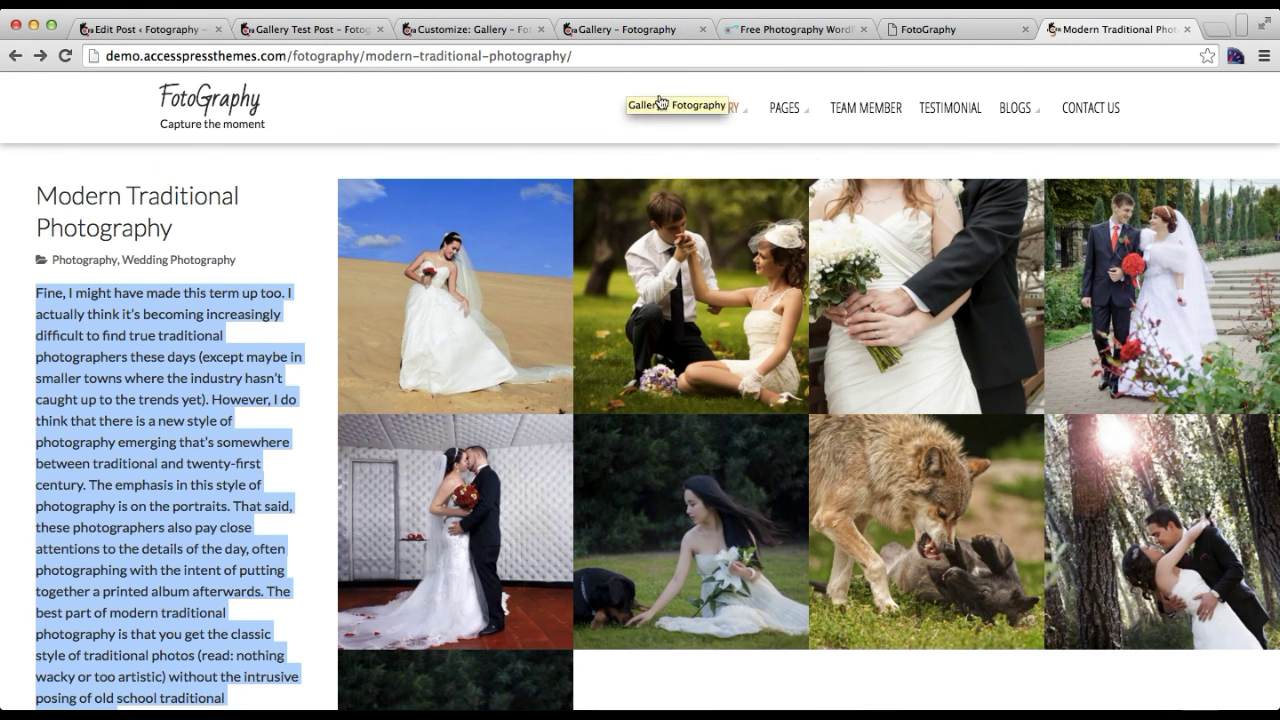
left_click(566, 113)
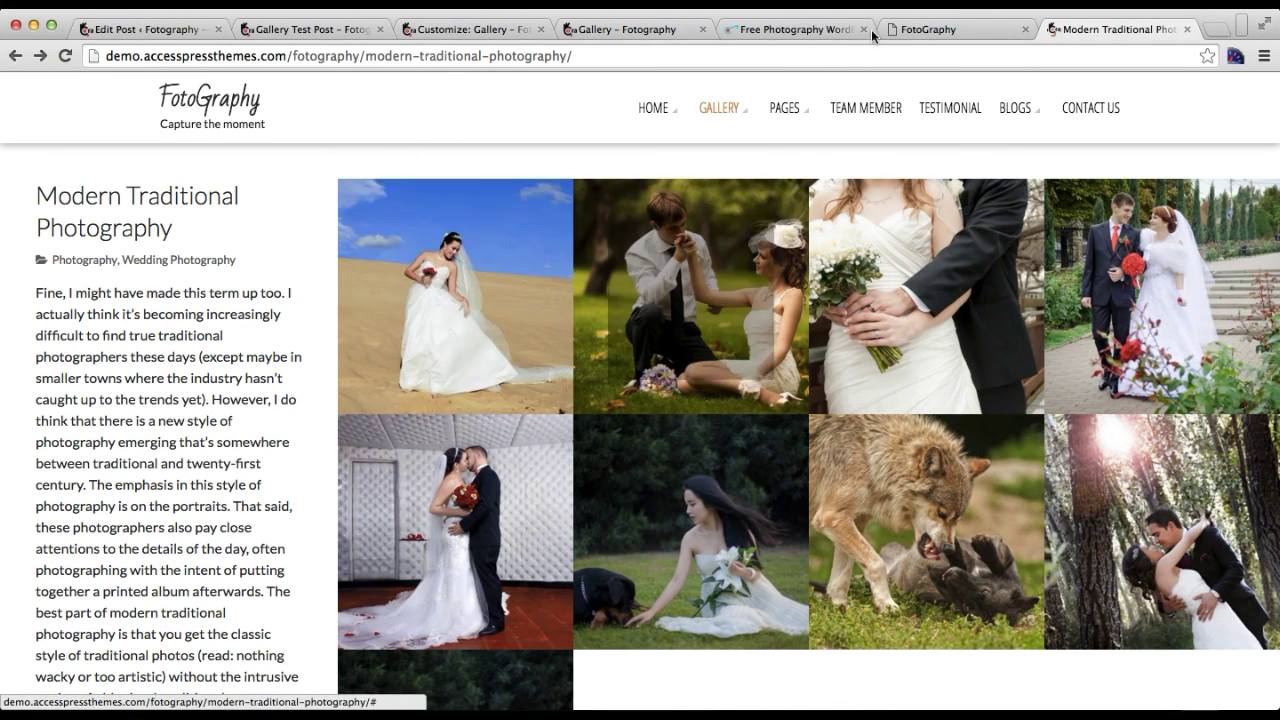
left_click(946, 32)
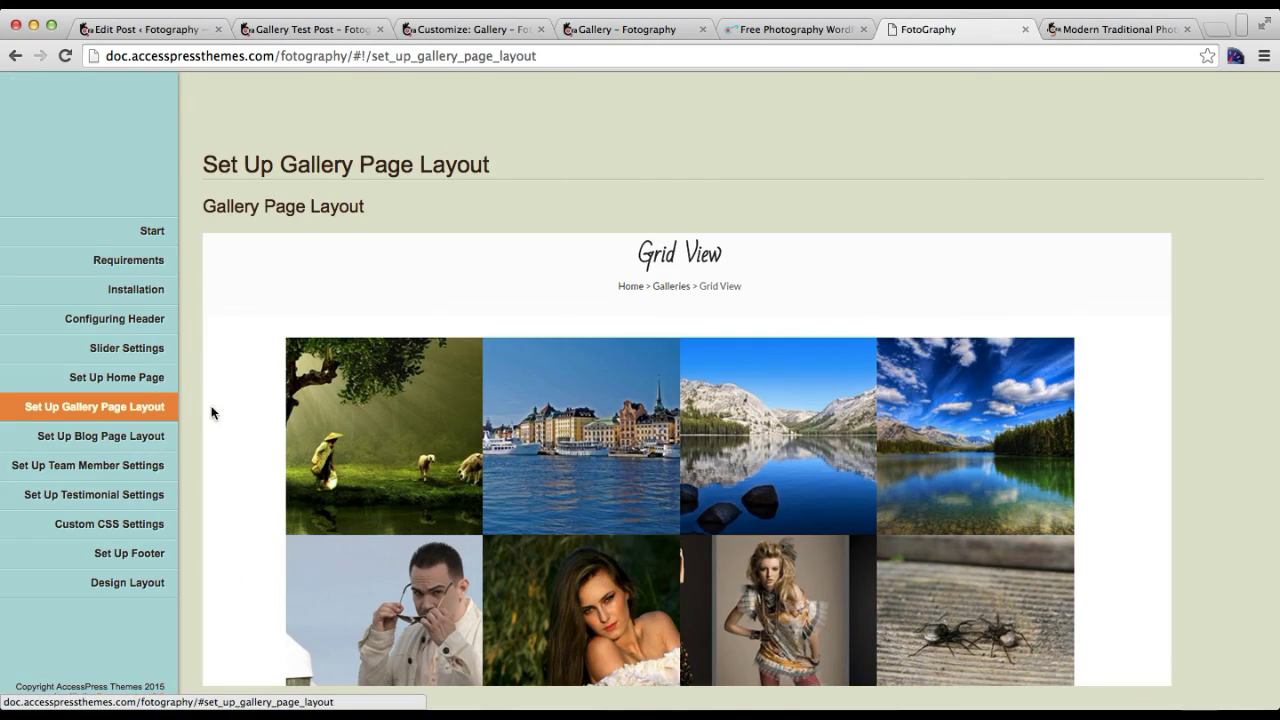
scroll(461, 422, "down", 20)
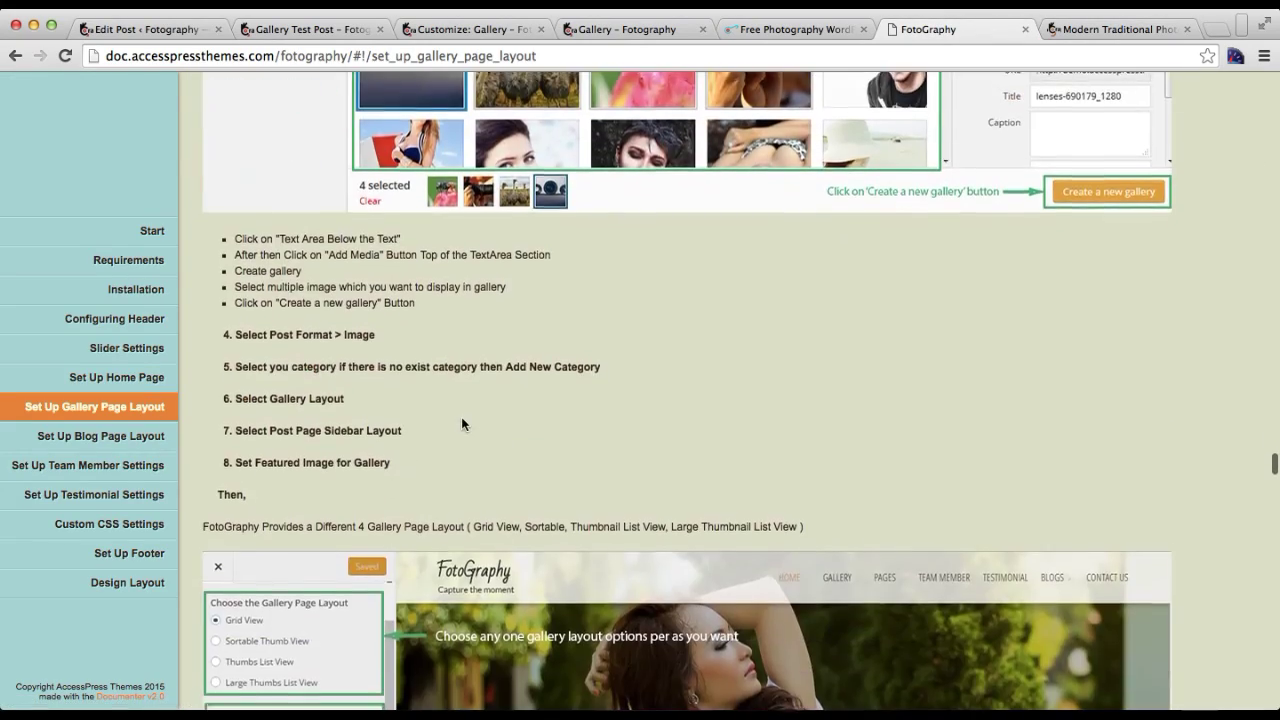
scroll(461, 422, "down", 10)
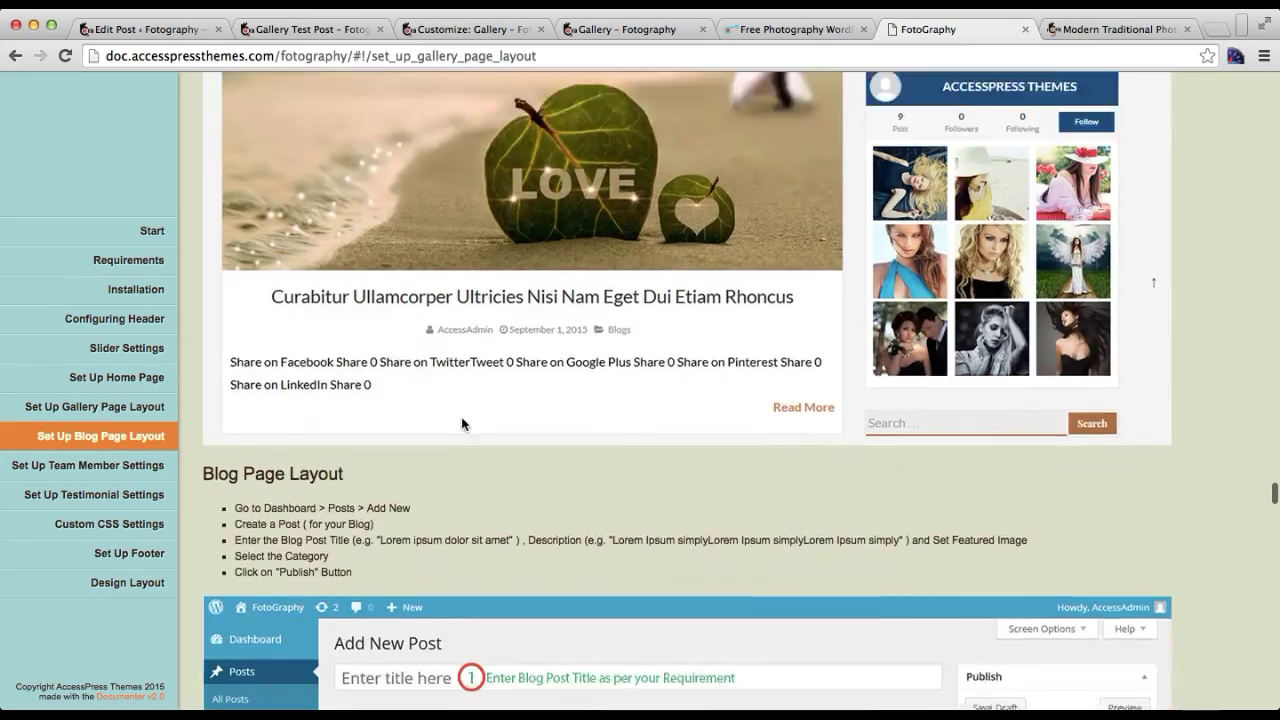
scroll(461, 424, "up", 4)
scroll(461, 423, "up", 10)
scroll(461, 423, "down", 5)
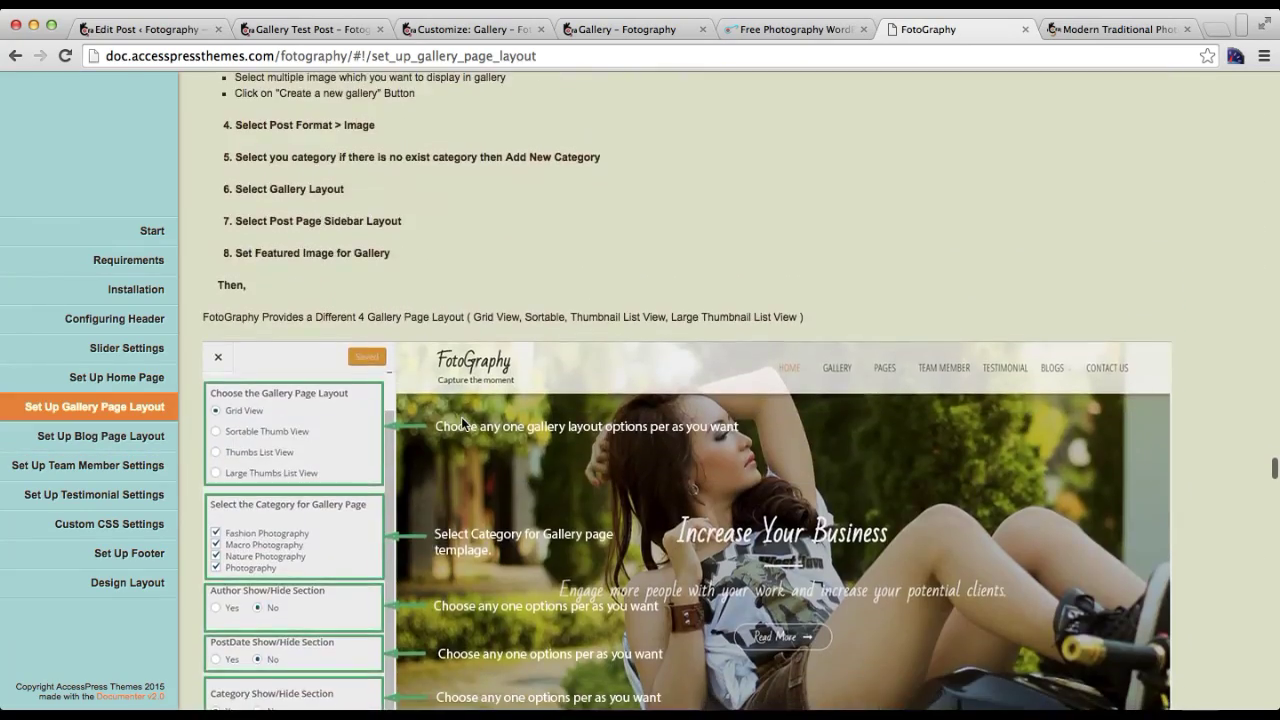
scroll(462, 422, "up", 10)
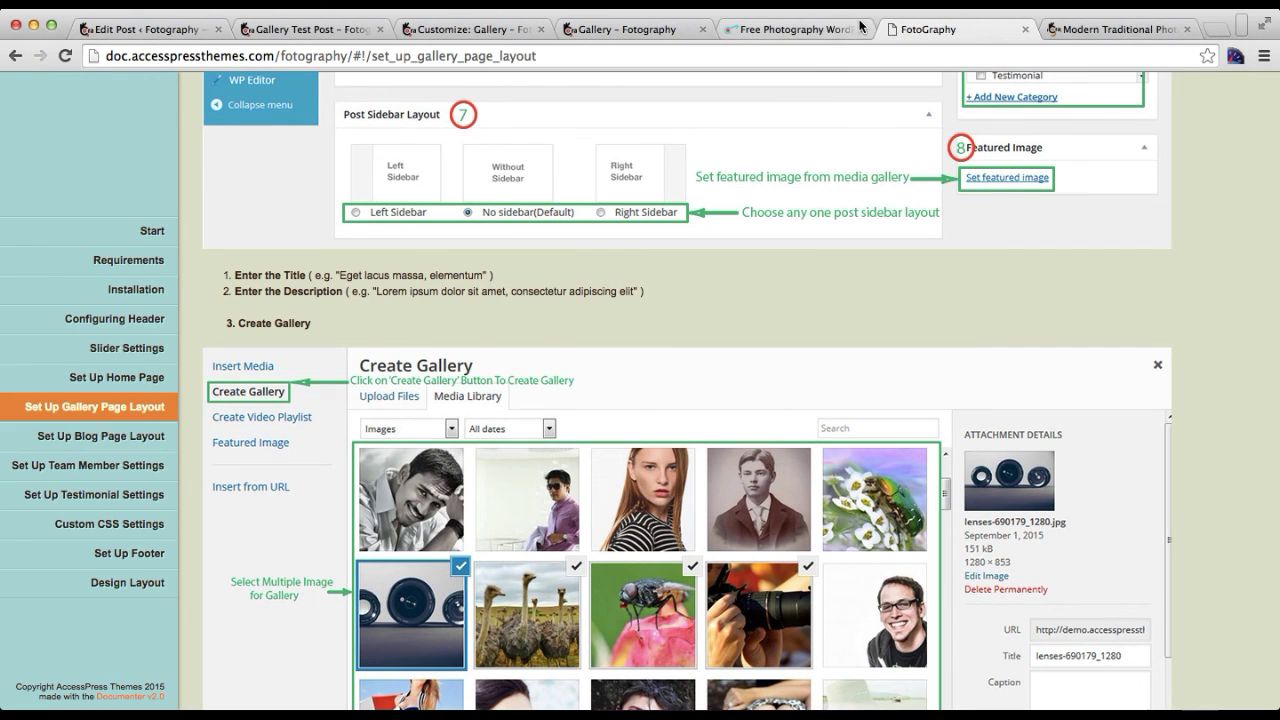
- Return to the FotoGraphy demo site and open its home page
left_click(1115, 29)
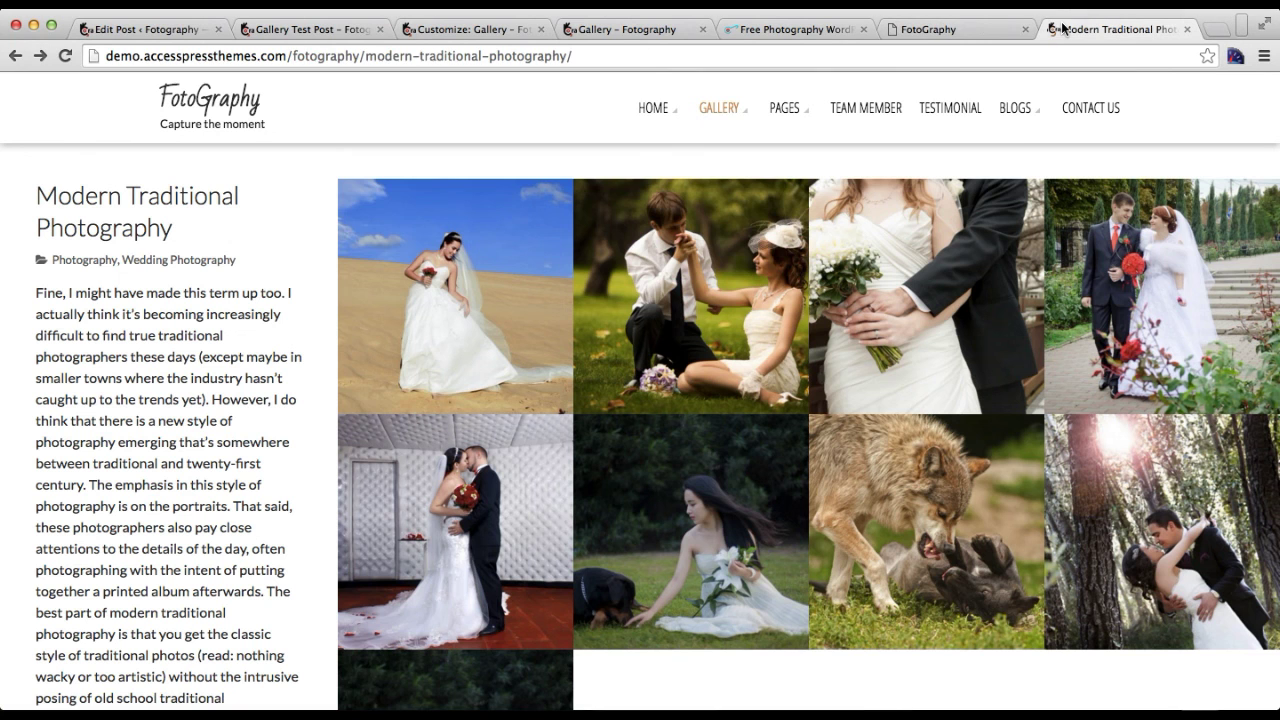
left_click(653, 112)
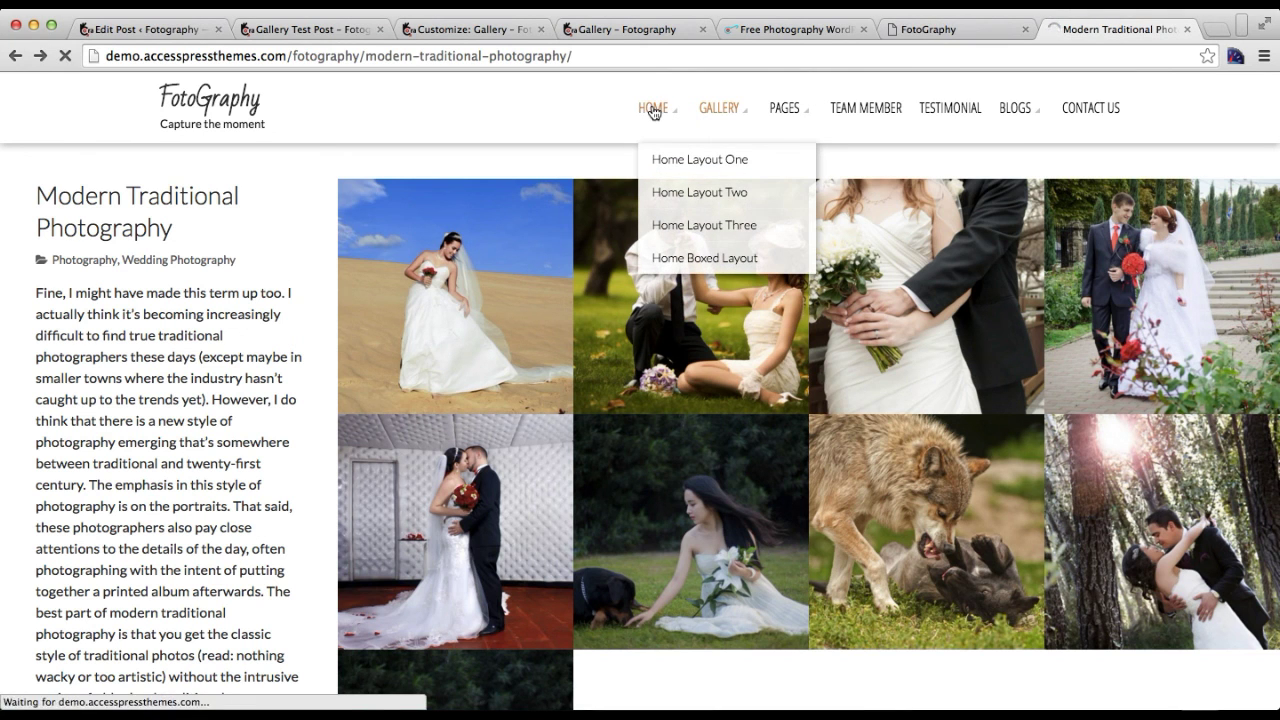